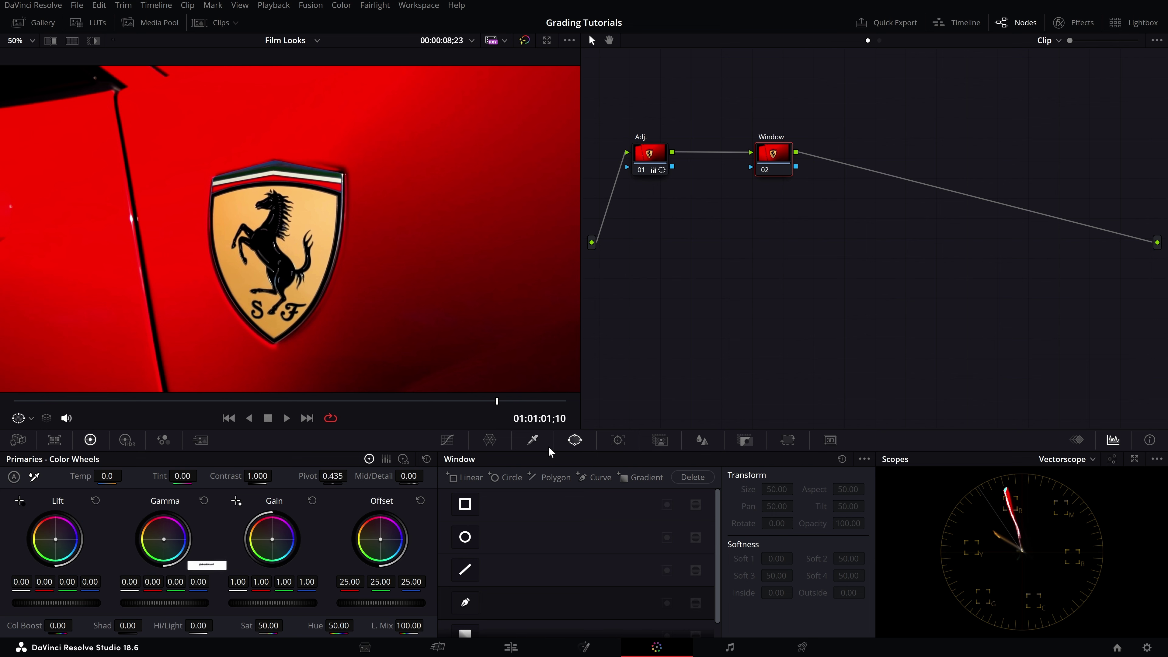
- Enable the badge-shaped curve window on the Window node and play through the clip to check it
{"action": "left_click", "coordinate": [475, 605]}
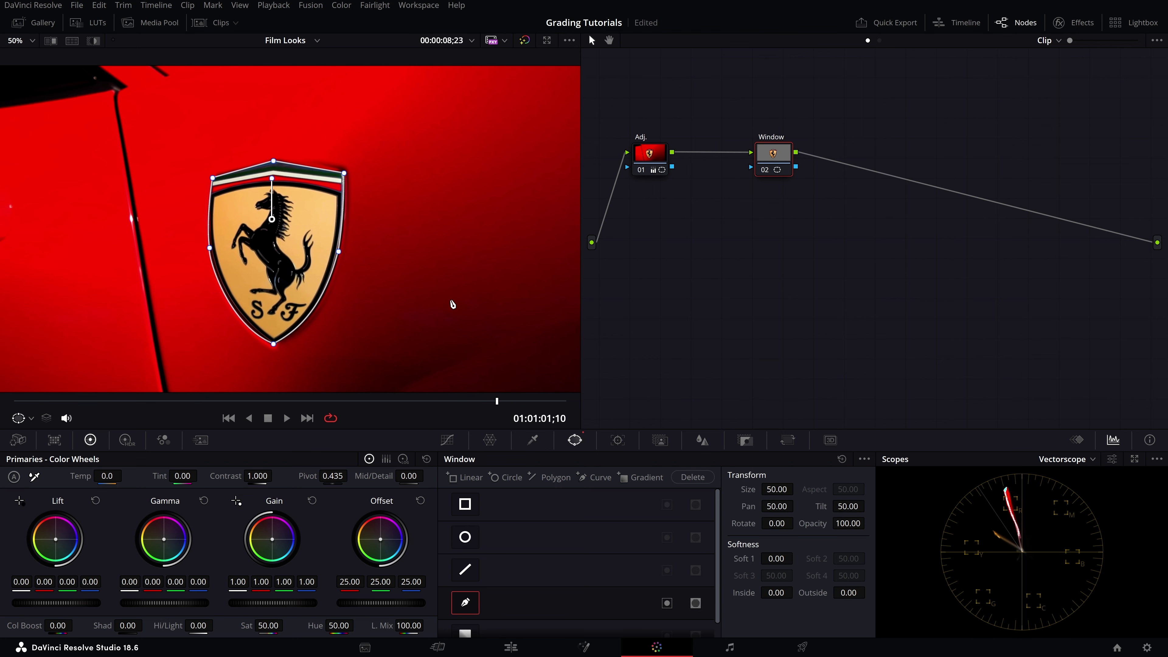
{"action": "key", "text": "space"}
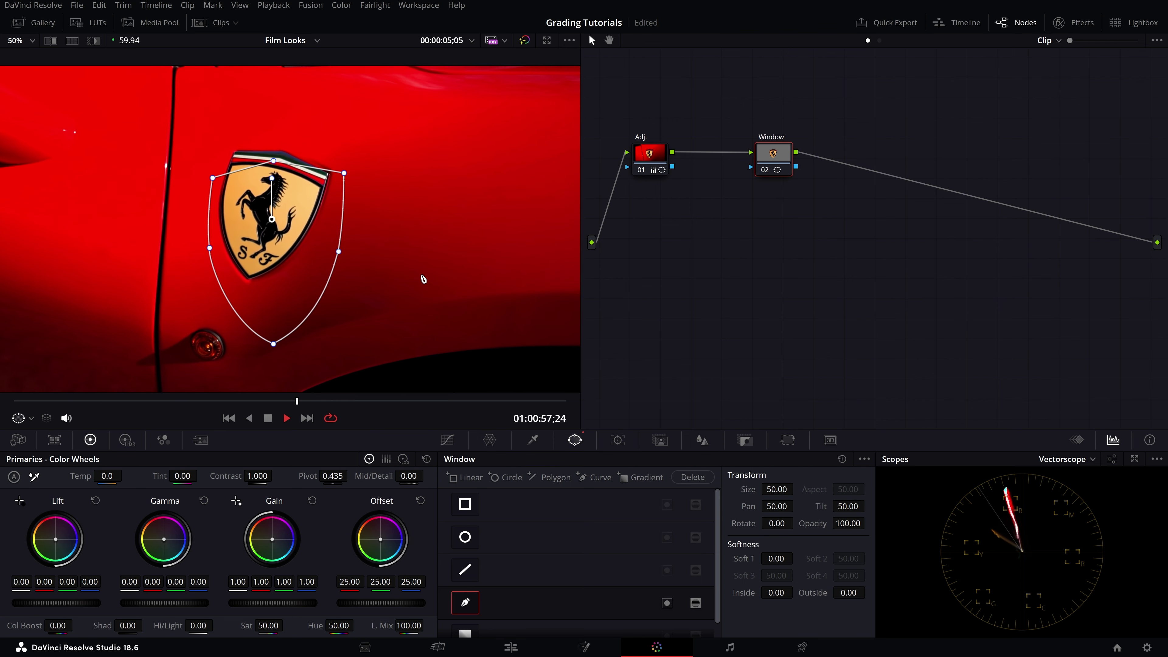
{"action": "left_click_drag", "start_coordinate": [449, 401], "coordinate": [501, 404]}
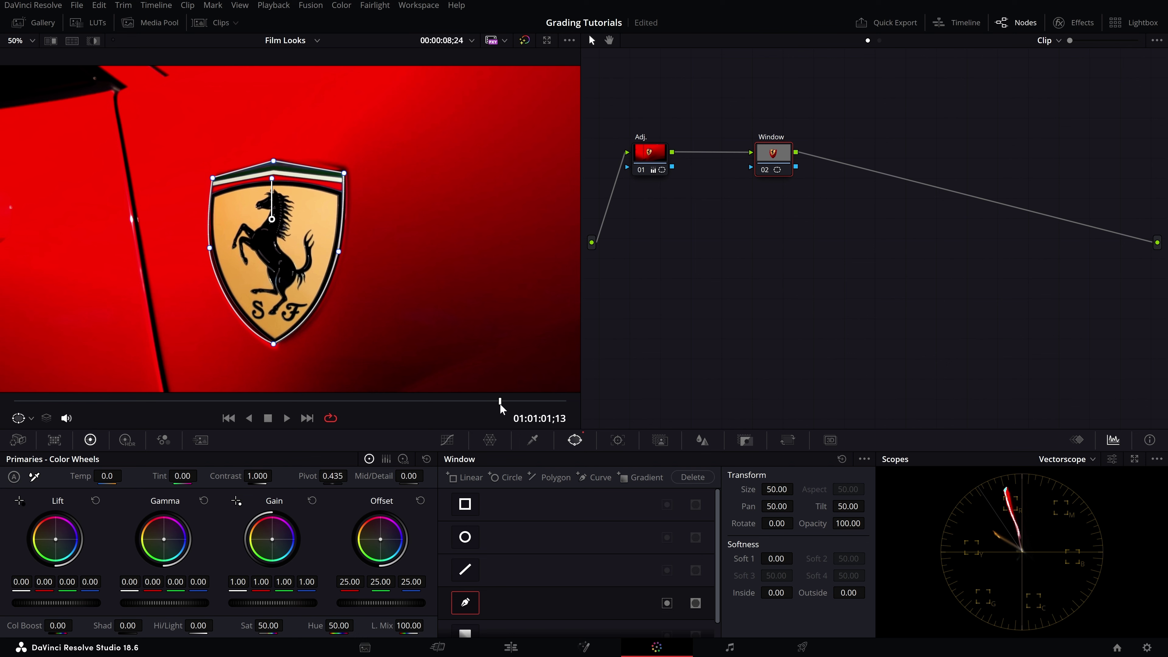
{"action": "key", "text": "space"}
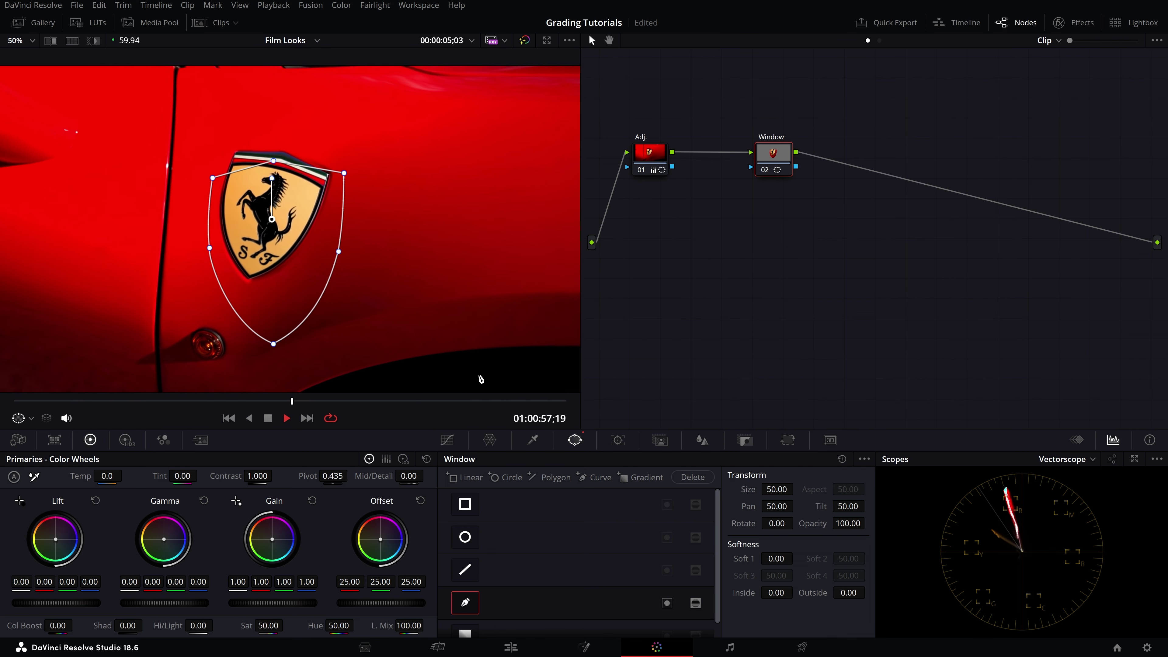
{"action": "key", "text": "space"}
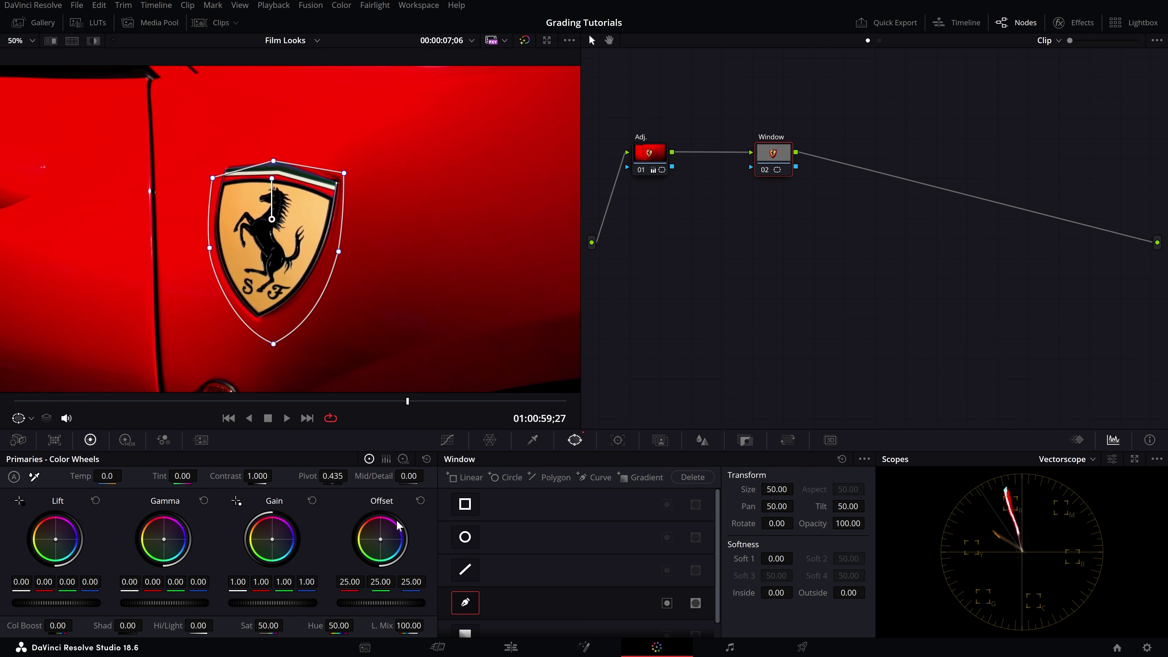
{"action": "mouse_move", "coordinate": [380, 542]}
{"action": "left_mouse_down"}
{"action": "mouse_move", "coordinate": [372, 558]}
{"action": "mouse_move", "coordinate": [402, 544]}
{"action": "left_mouse_up"}
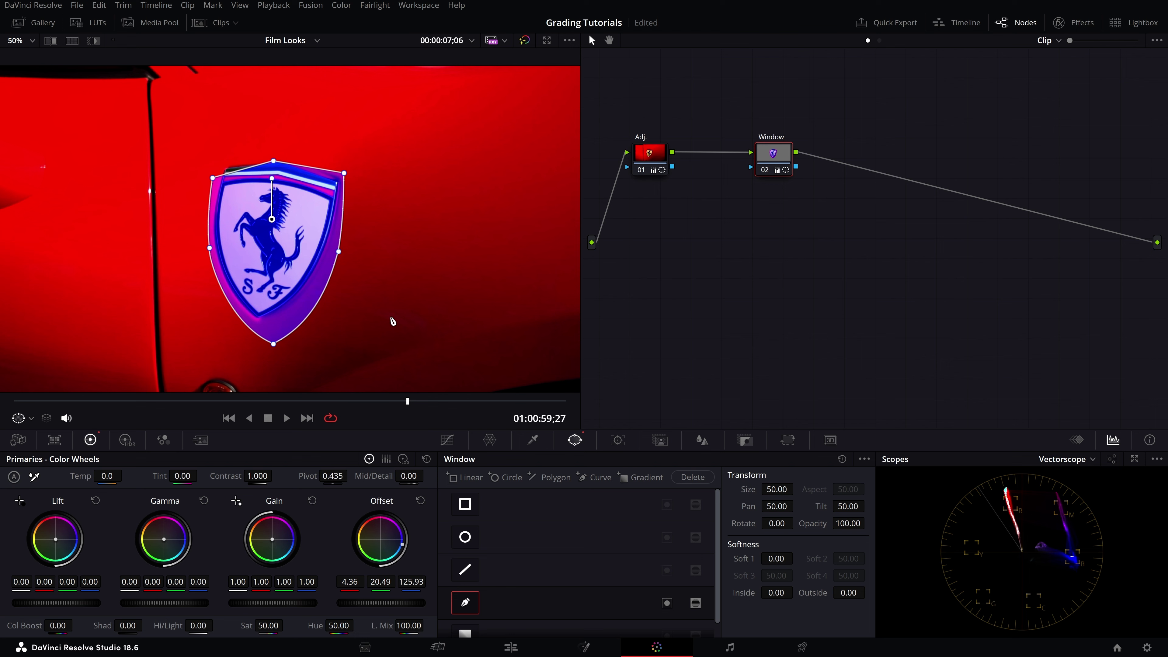
{"action": "key", "text": "space"}
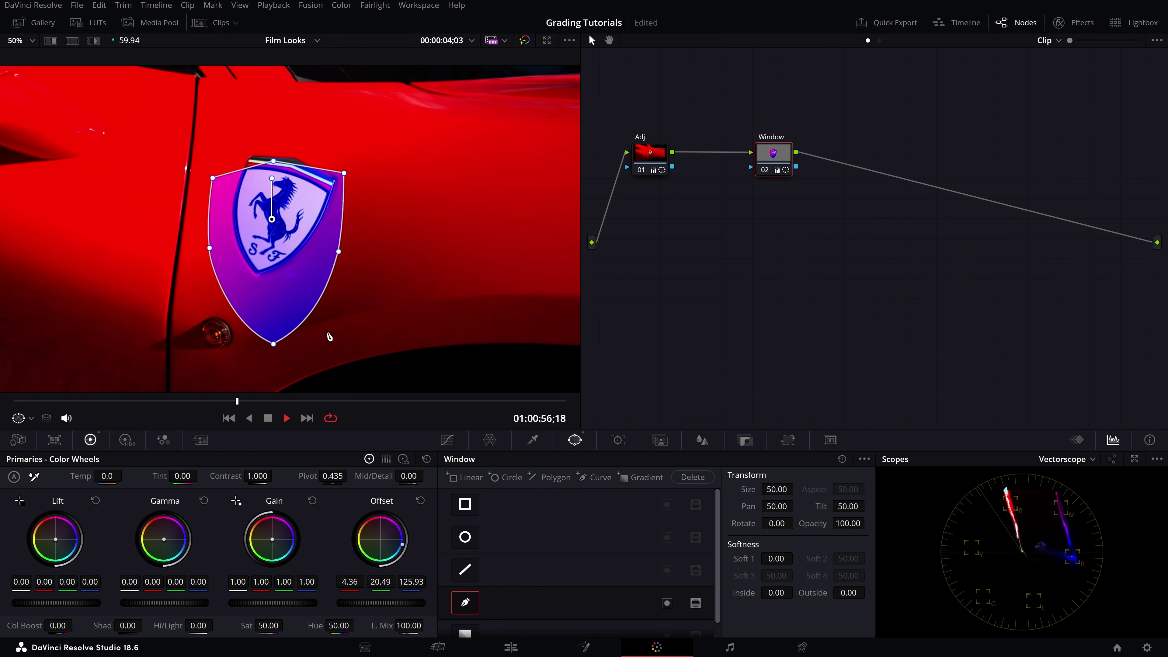
{"action": "key", "text": "space"}
{"action": "left_click", "coordinate": [426, 459]}
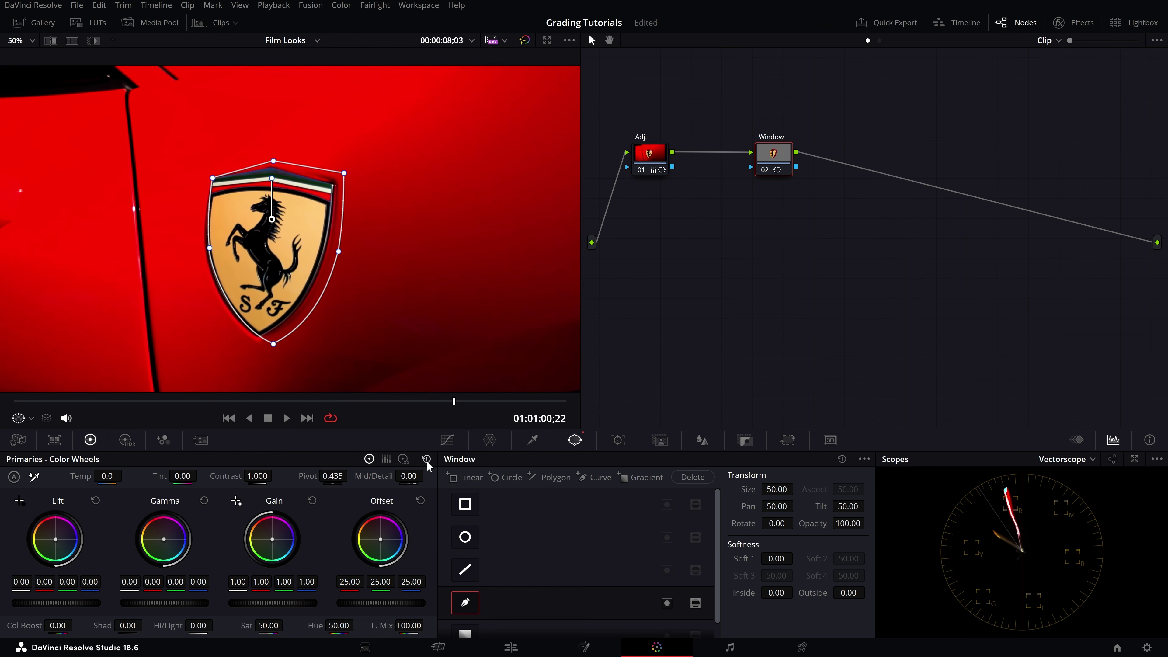
{"action": "left_click", "coordinate": [612, 442]}
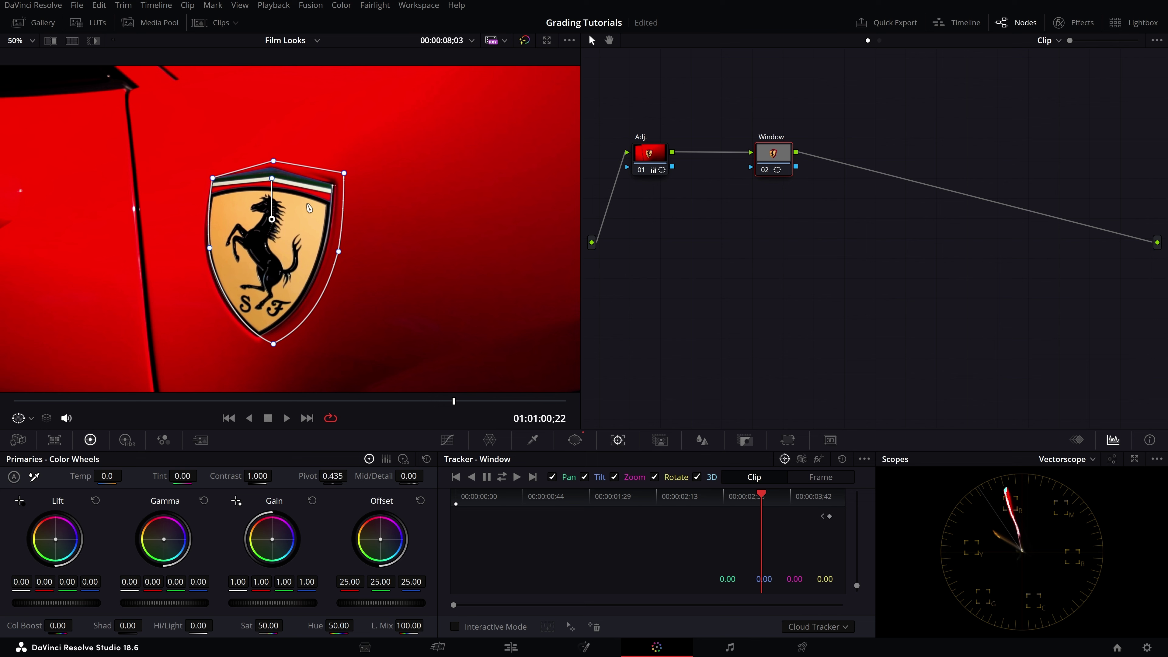
{"action": "mouse_move", "coordinate": [454, 405]}
{"action": "left_mouse_down"}
{"action": "mouse_move", "coordinate": [505, 402]}
{"action": "mouse_move", "coordinate": [495, 401]}
{"action": "left_mouse_up"}
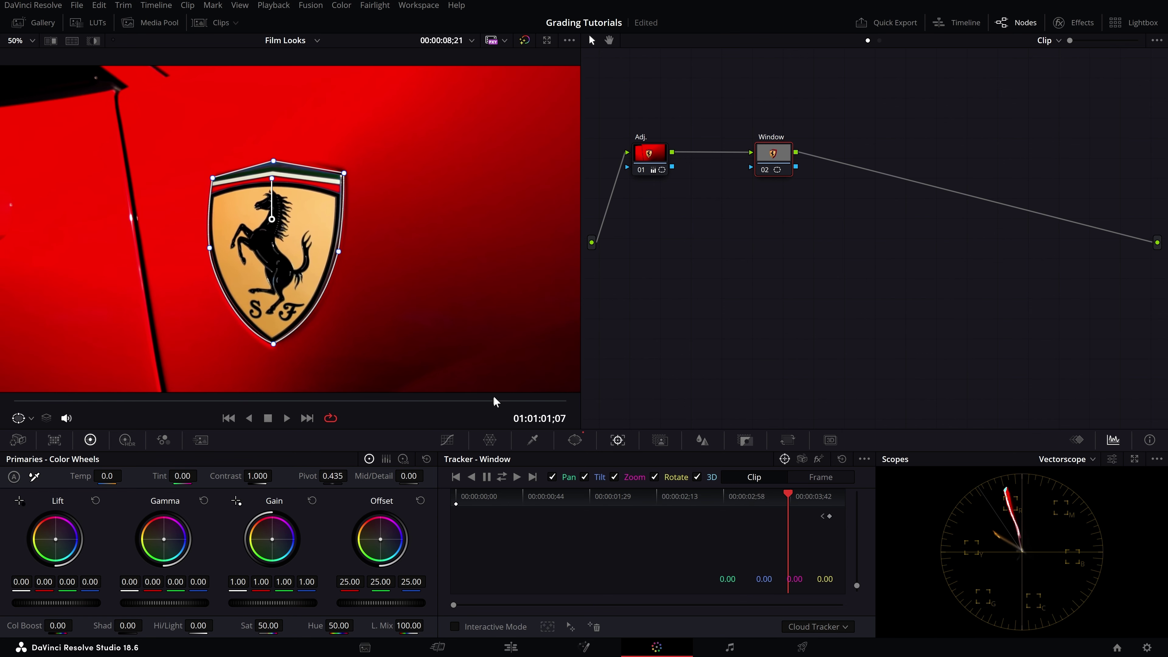
{"action": "left_click_drag", "start_coordinate": [495, 402], "coordinate": [498, 402]}
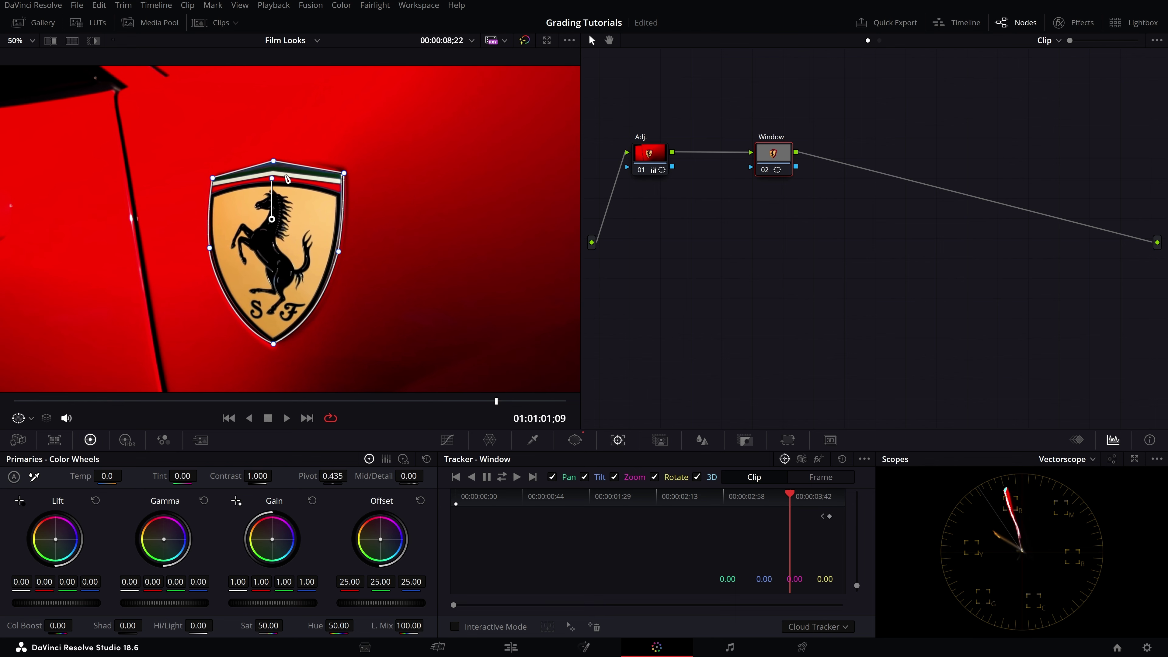
{"action": "key", "text": "shift+h"}
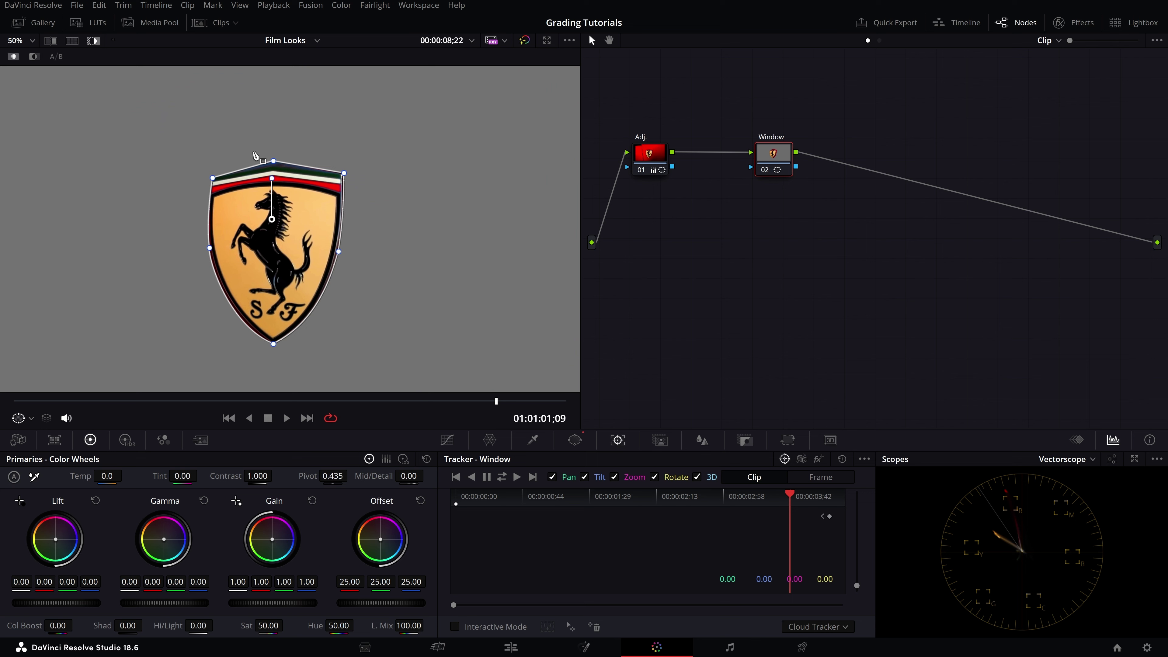
{"action": "key", "text": "shift+h"}
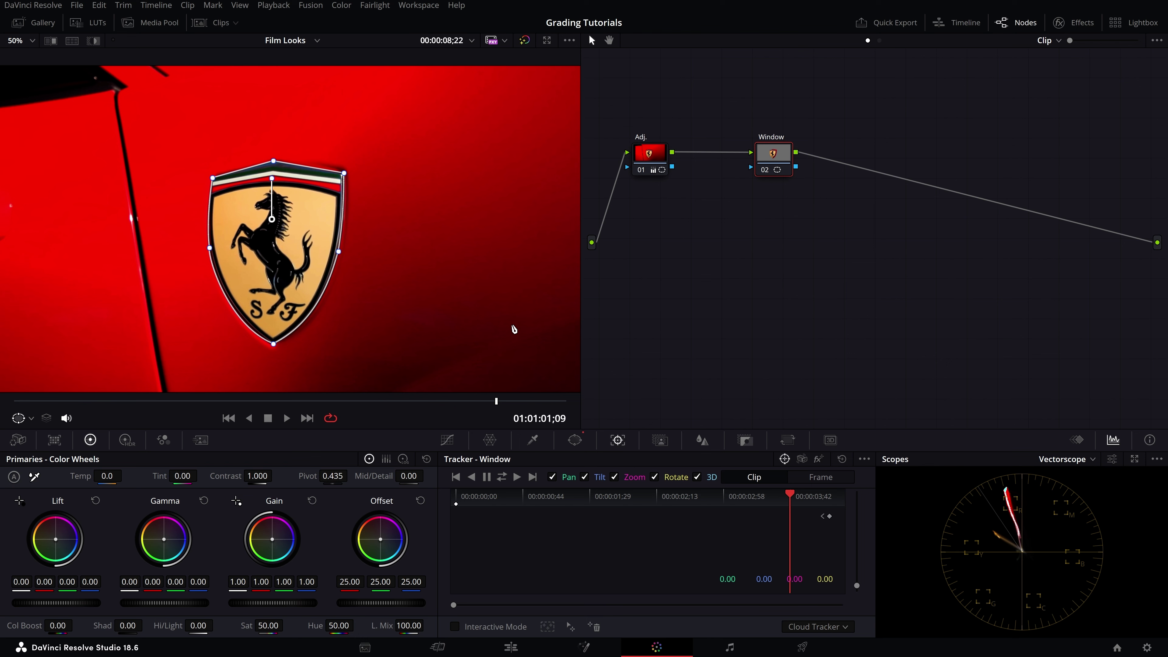
{"action": "left_click", "coordinate": [577, 444]}
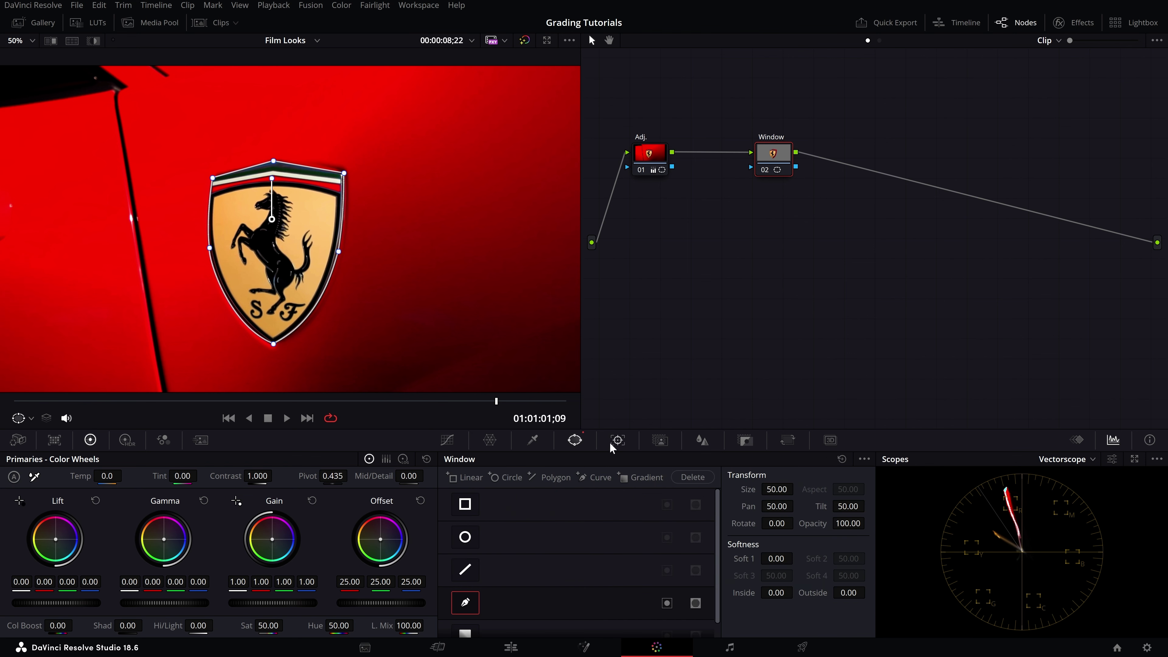
- Show Tracker - Window for the badge window, play the clip, then jump back toward the start
{"action": "left_click", "coordinate": [618, 442]}
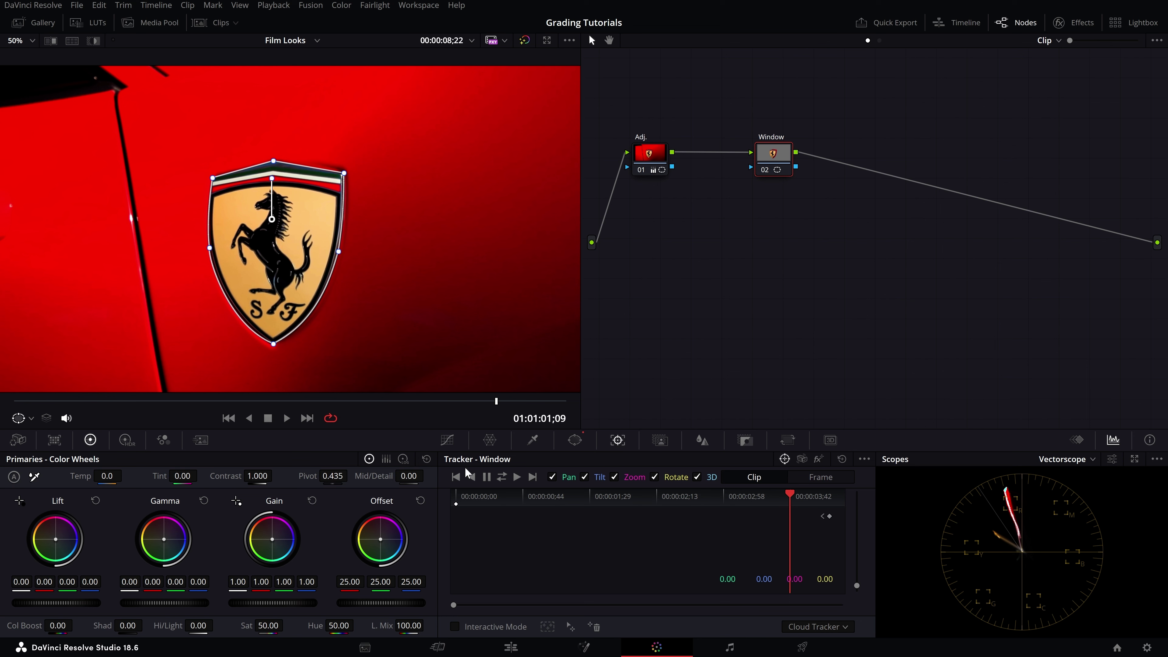
{"action": "key", "text": "space"}
{"action": "left_click", "coordinate": [412, 401]}
{"action": "left_click_drag", "start_coordinate": [403, 401], "coordinate": [52, 401]}
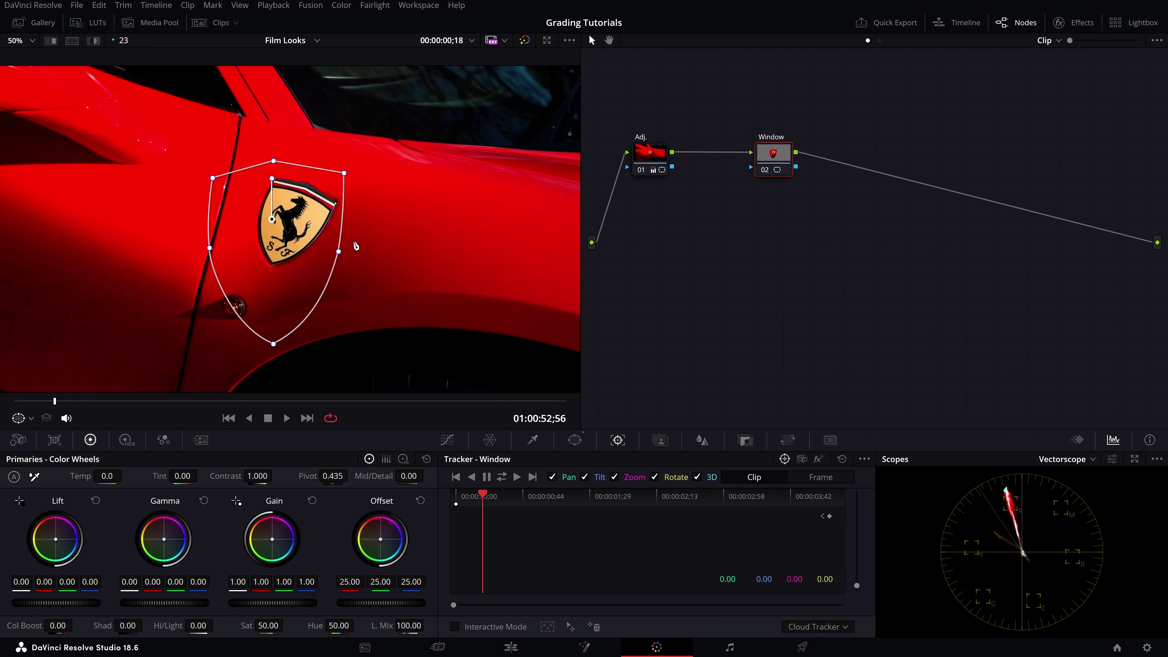
{"action": "key", "text": "space"}
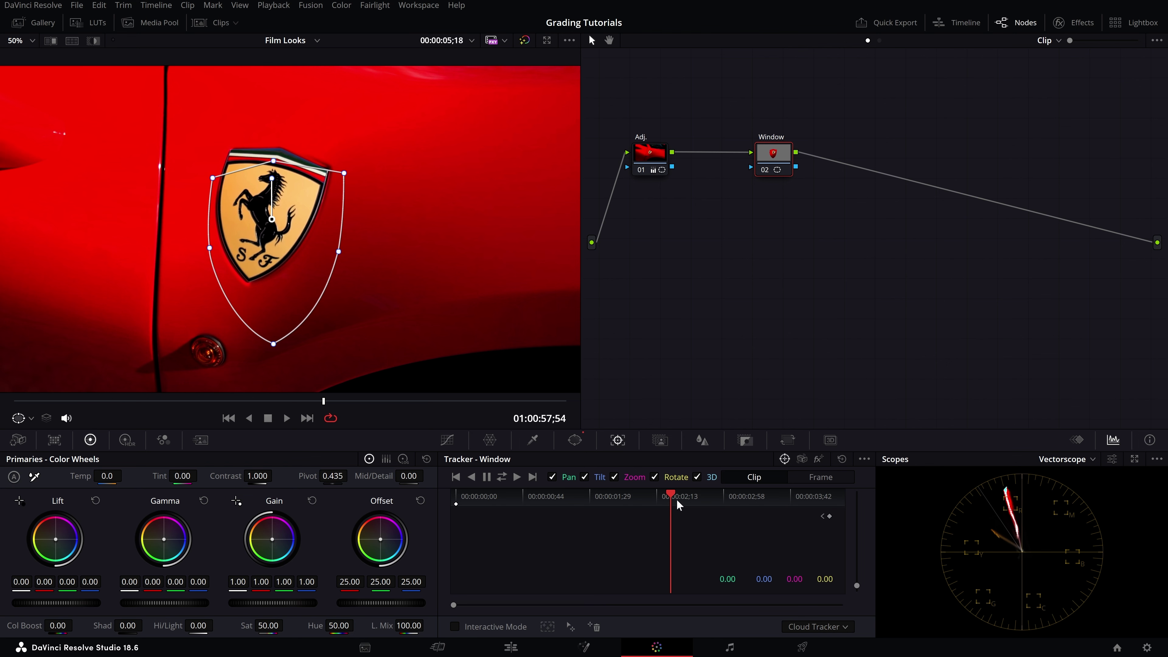
{"action": "left_click_drag", "start_coordinate": [670, 496], "coordinate": [465, 497]}
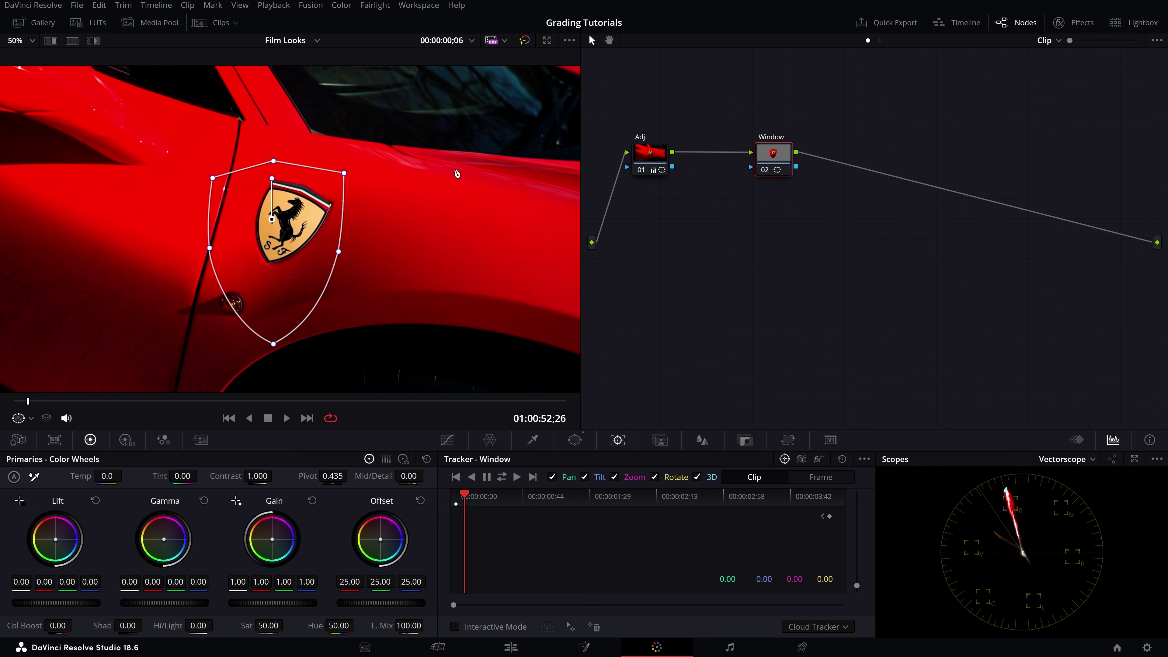
{"action": "key", "text": "space"}
{"action": "key", "text": "space"}
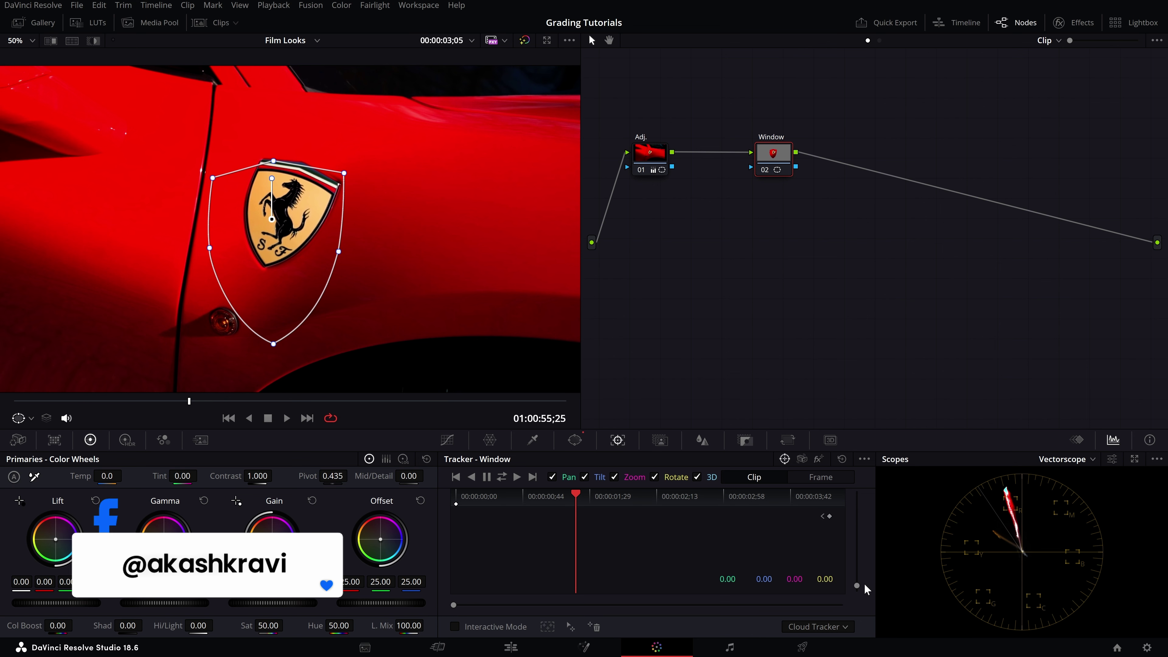
{"action": "left_click_drag", "start_coordinate": [857, 584], "coordinate": [857, 590]}
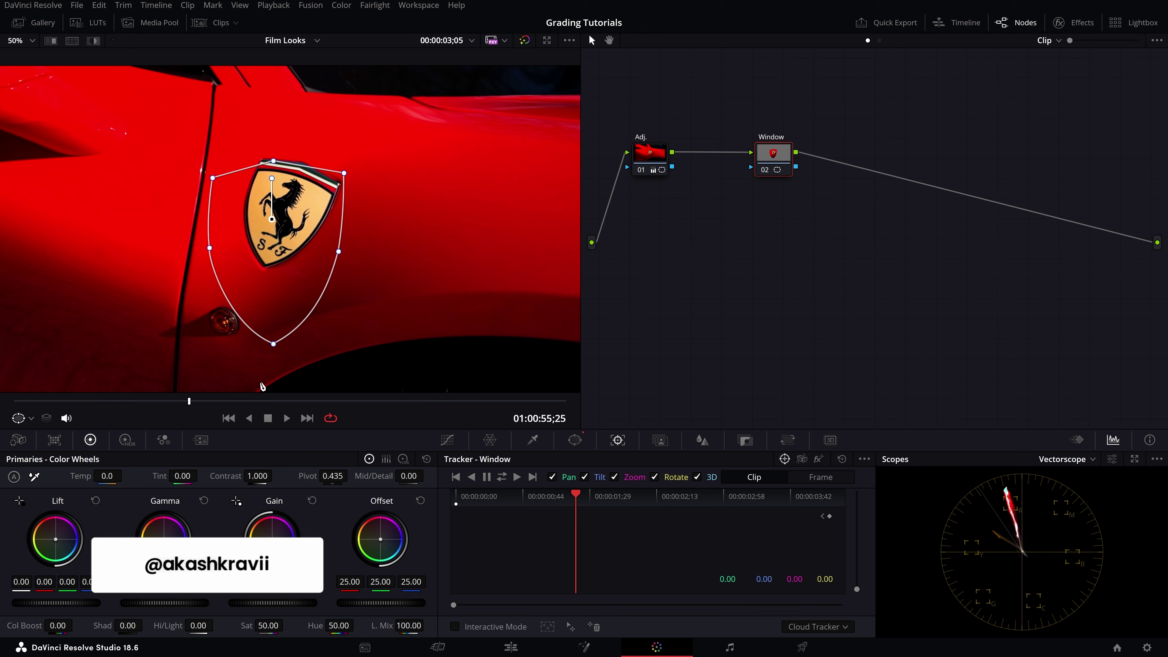
{"action": "key", "text": "space"}
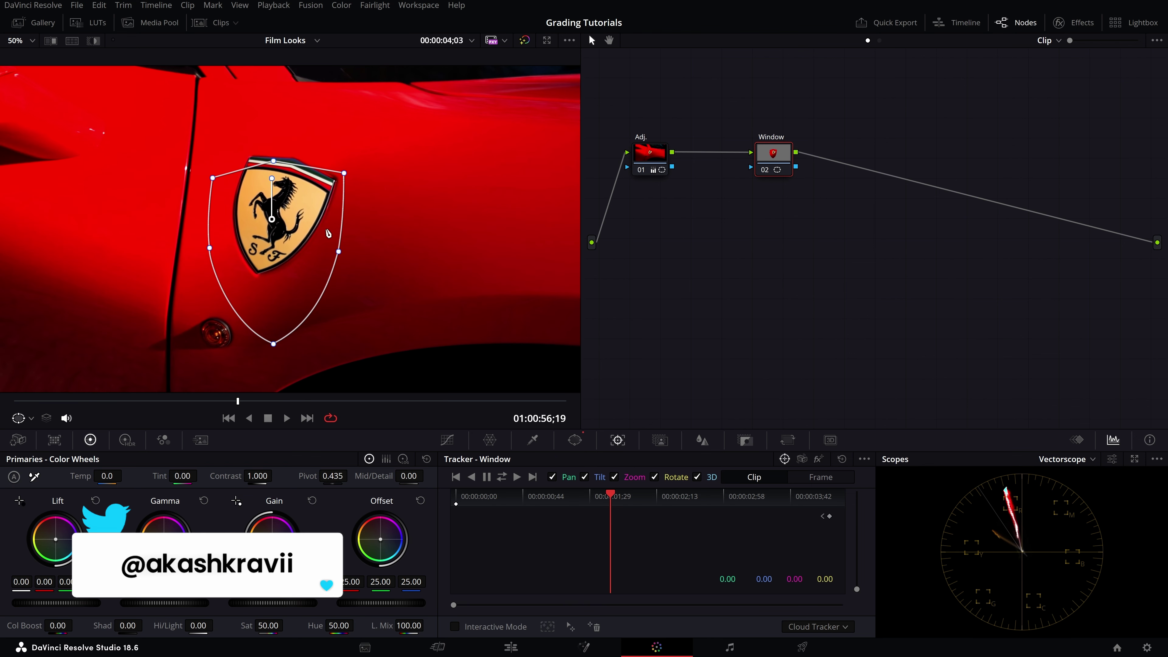
{"action": "left_click", "coordinate": [249, 400]}
{"action": "left_click_drag", "start_coordinate": [250, 398], "coordinate": [496, 401]}
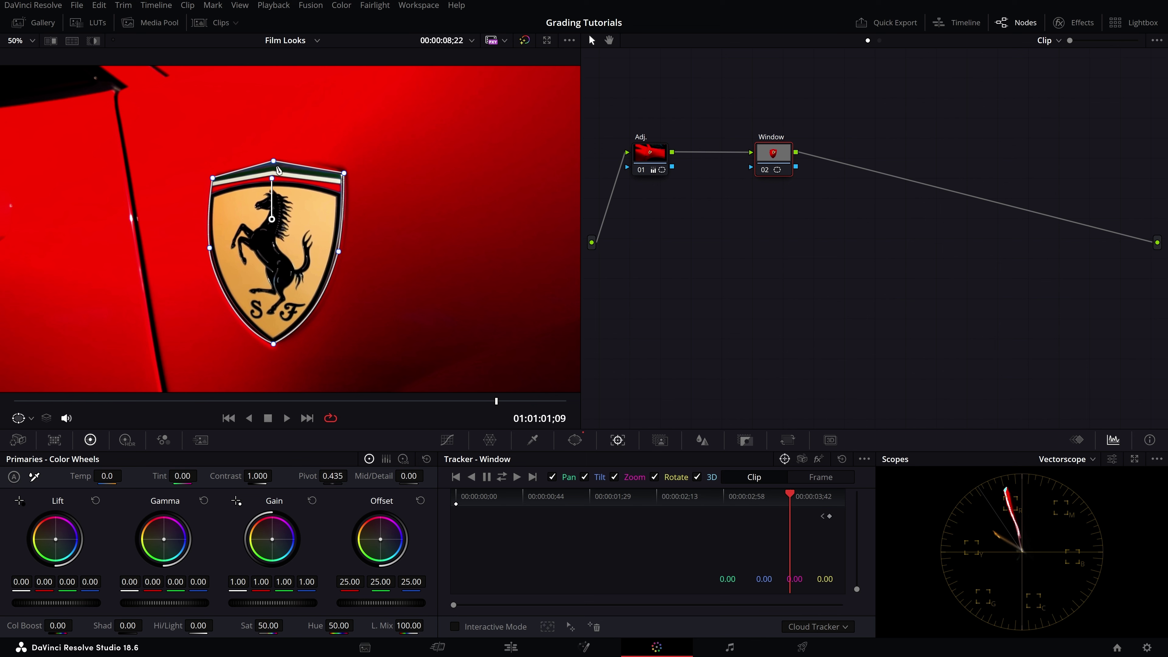
{"action": "left_click_drag", "start_coordinate": [496, 401], "coordinate": [11, 414]}
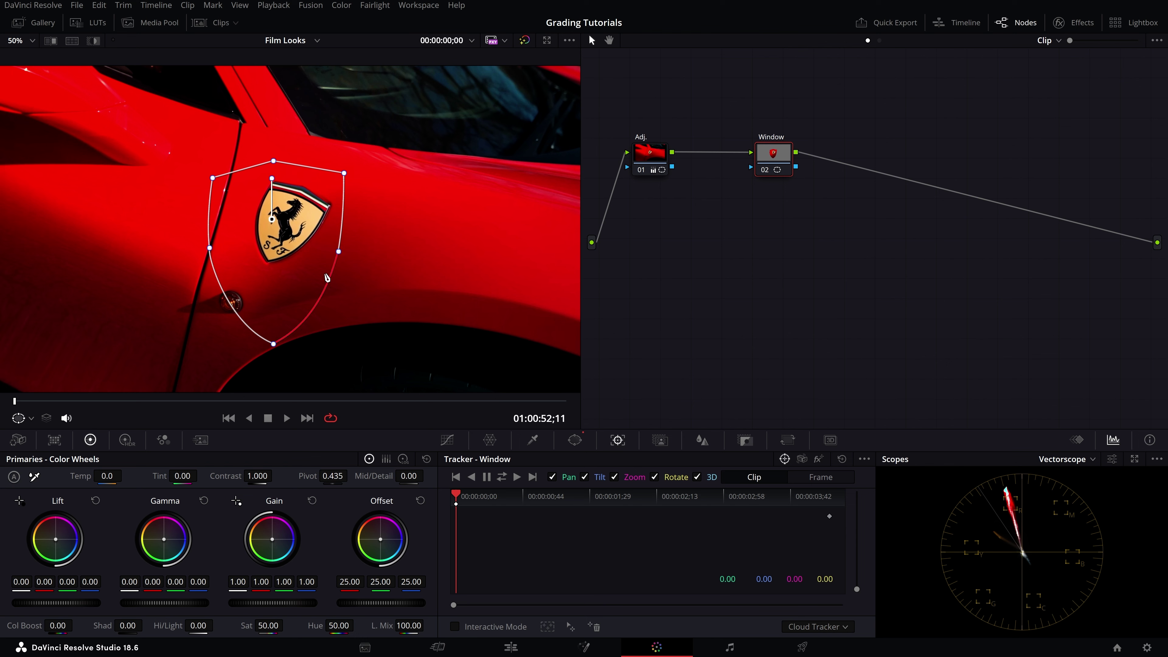
{"action": "left_click_drag", "start_coordinate": [15, 402], "coordinate": [489, 386]}
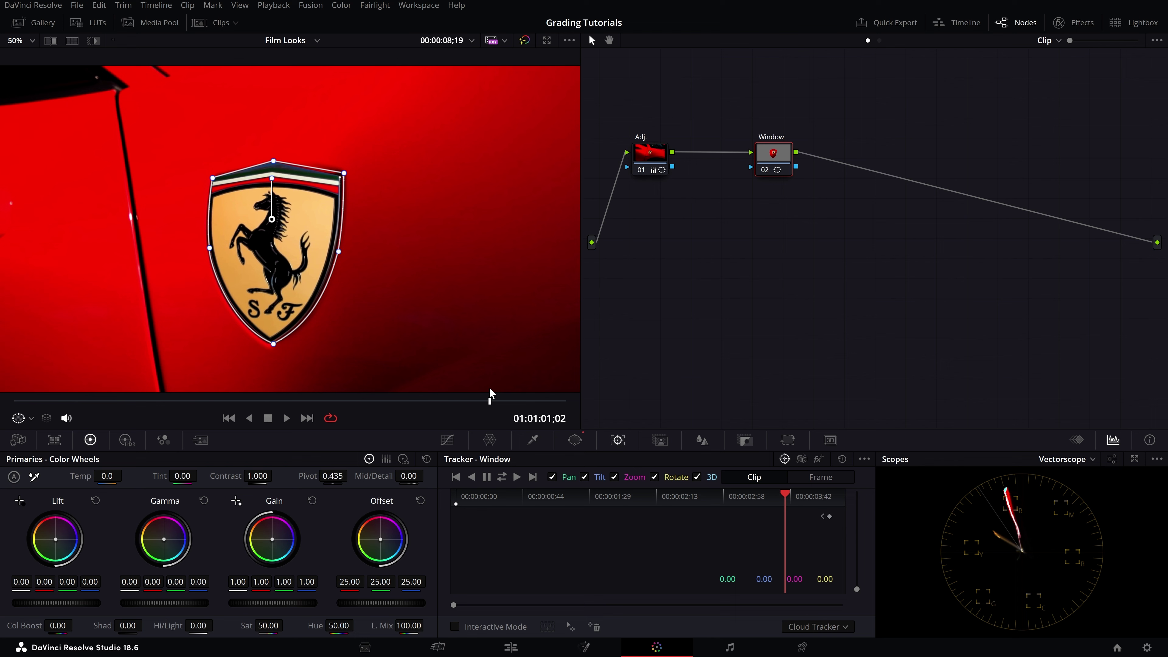
{"action": "left_click_drag", "start_coordinate": [489, 386], "coordinate": [497, 387]}
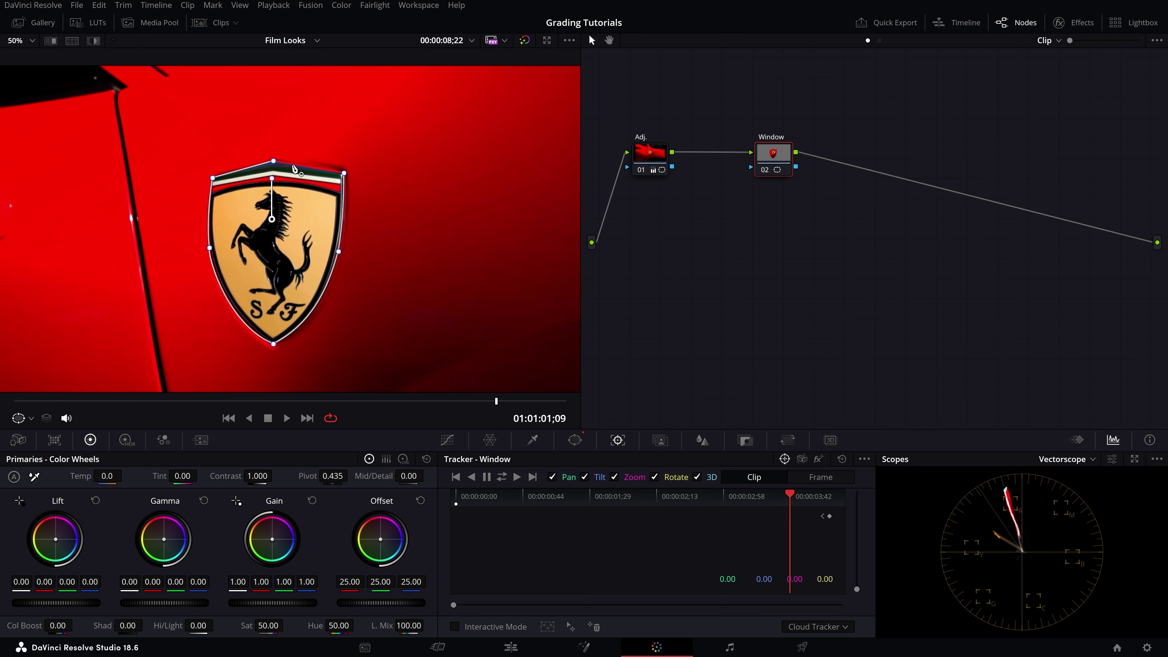
- Park on the clip's end frame and track the badge window in reverse through the clip
{"action": "mouse_move", "coordinate": [452, 404]}
{"action": "left_mouse_down"}
{"action": "mouse_move", "coordinate": [512, 403]}
{"action": "mouse_move", "coordinate": [493, 402]}
{"action": "left_mouse_up"}
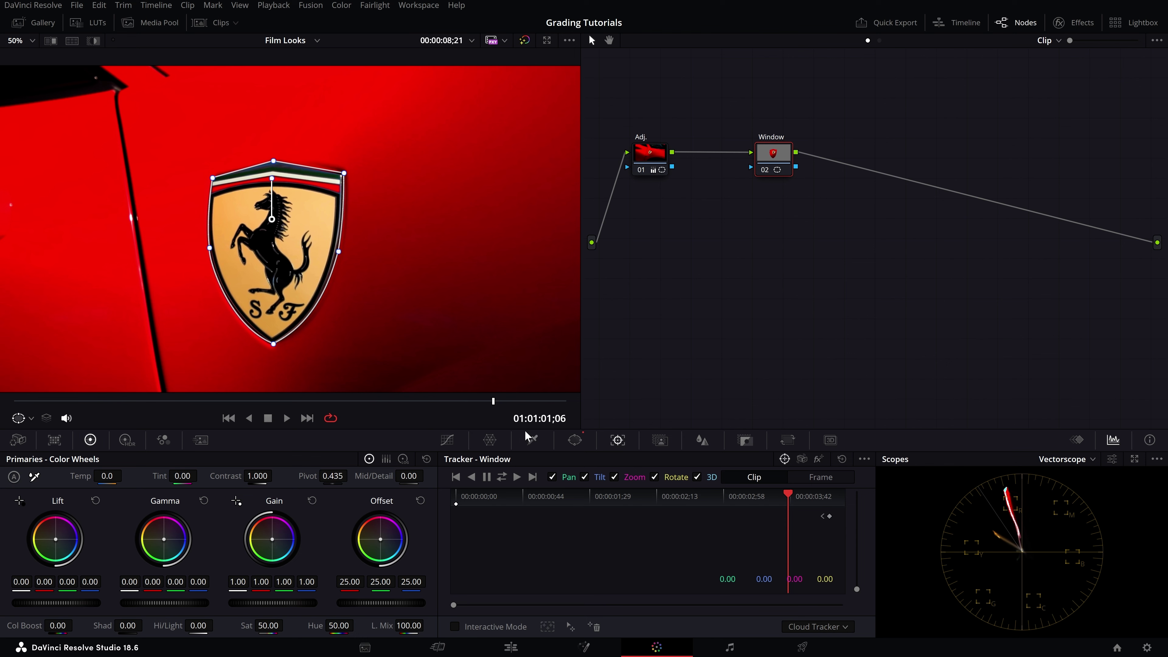
{"action": "left_click_drag", "start_coordinate": [495, 403], "coordinate": [495, 403]}
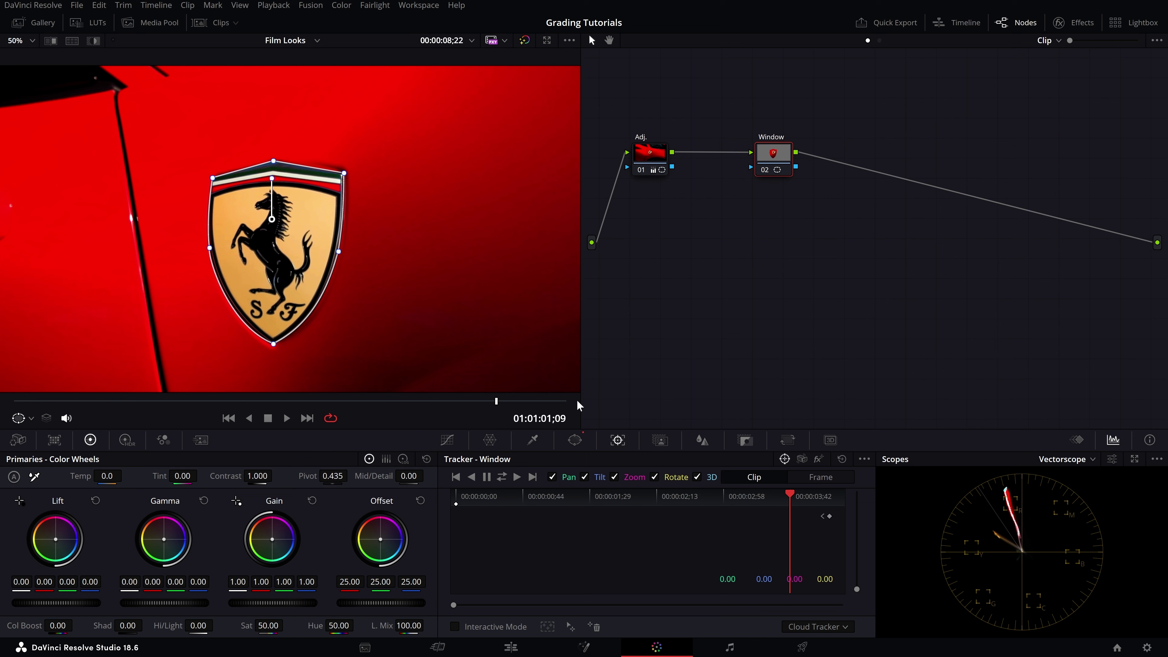
{"action": "left_click", "coordinate": [501, 478]}
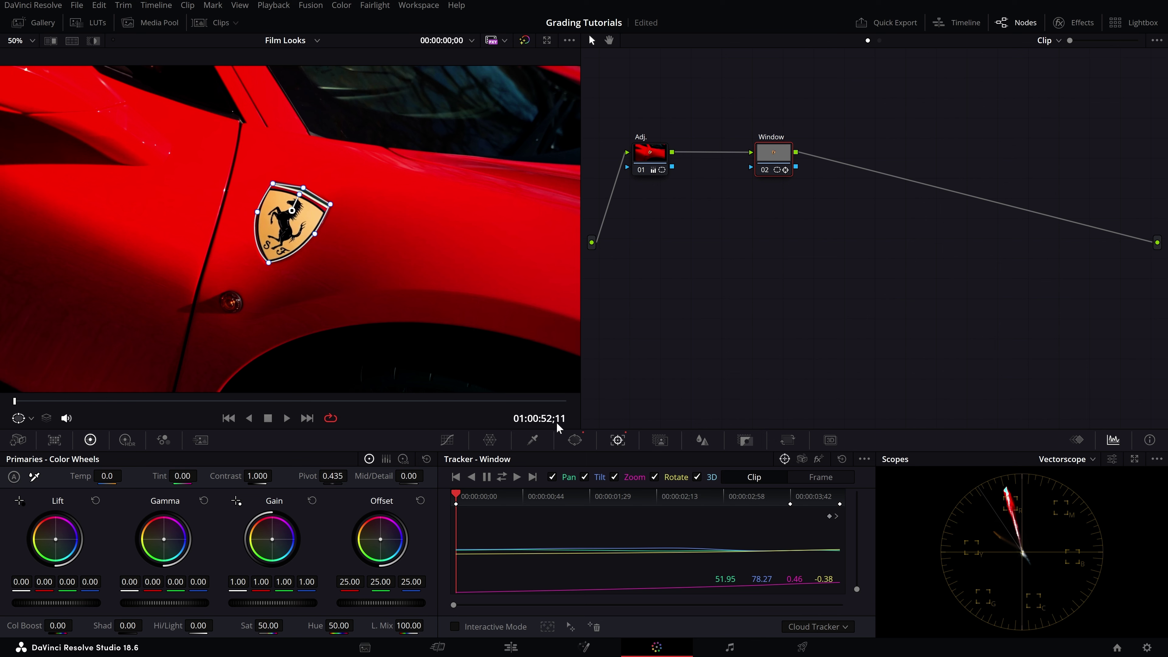
- Save the project and play the clip to review the tracked window
{"action": "key", "text": "ctrl+s"}
{"action": "key", "text": "space"}
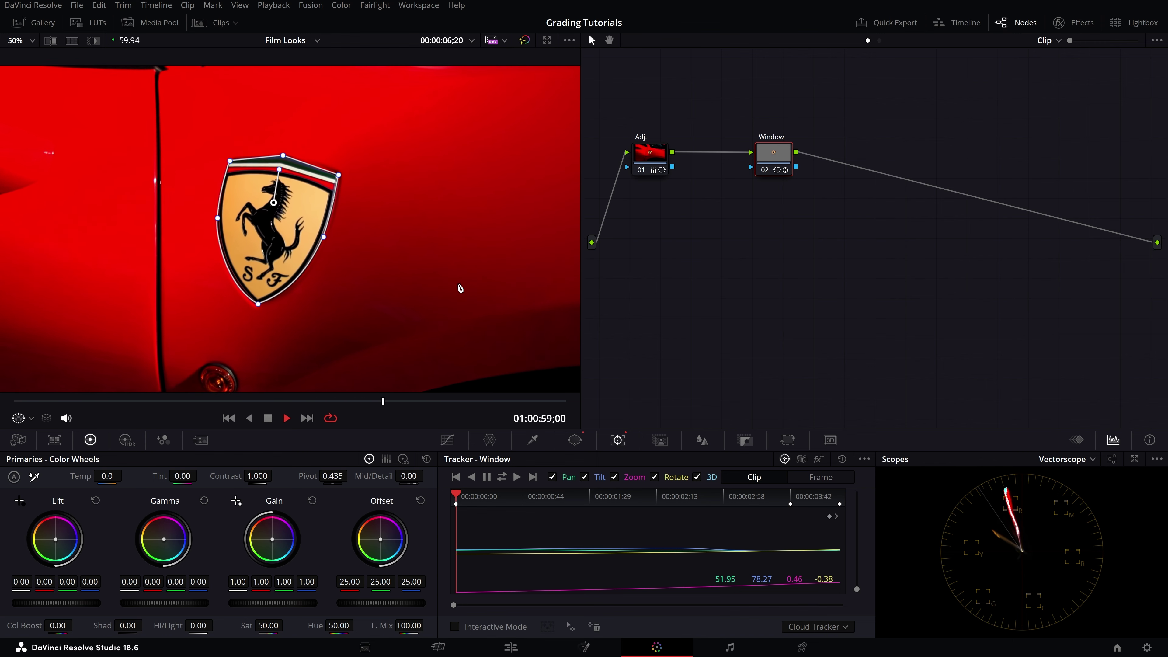
{"action": "key", "text": "space"}
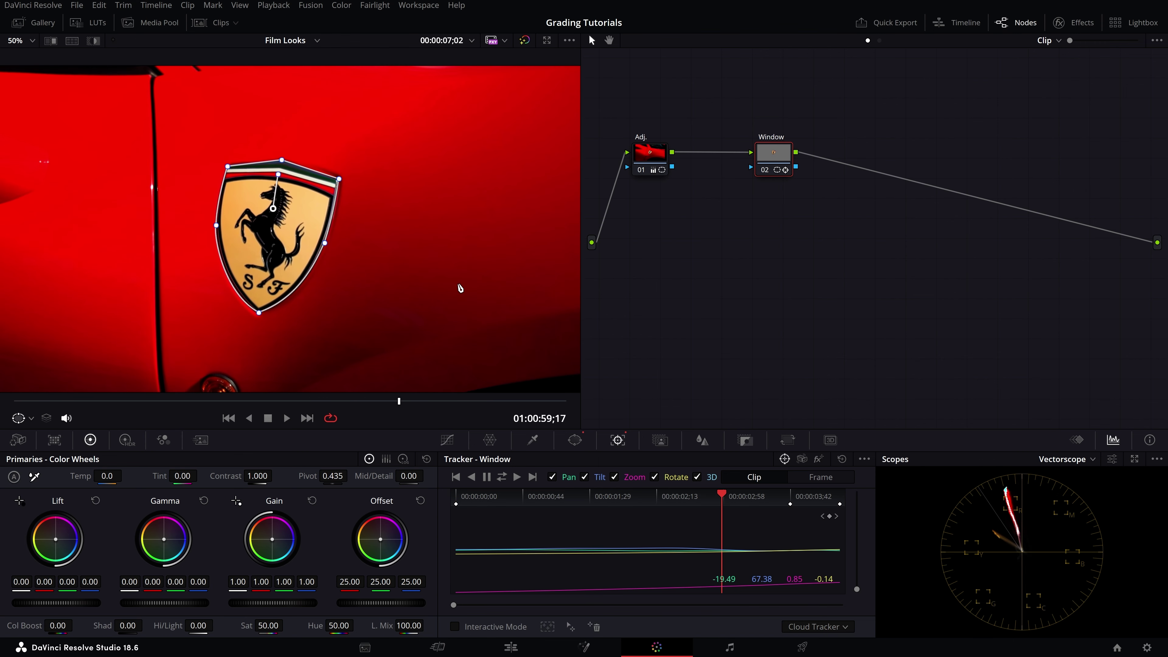
- Return to an earlier frame and set the window's saturation to 0.00, turning the shield grey
{"action": "key", "text": "space"}
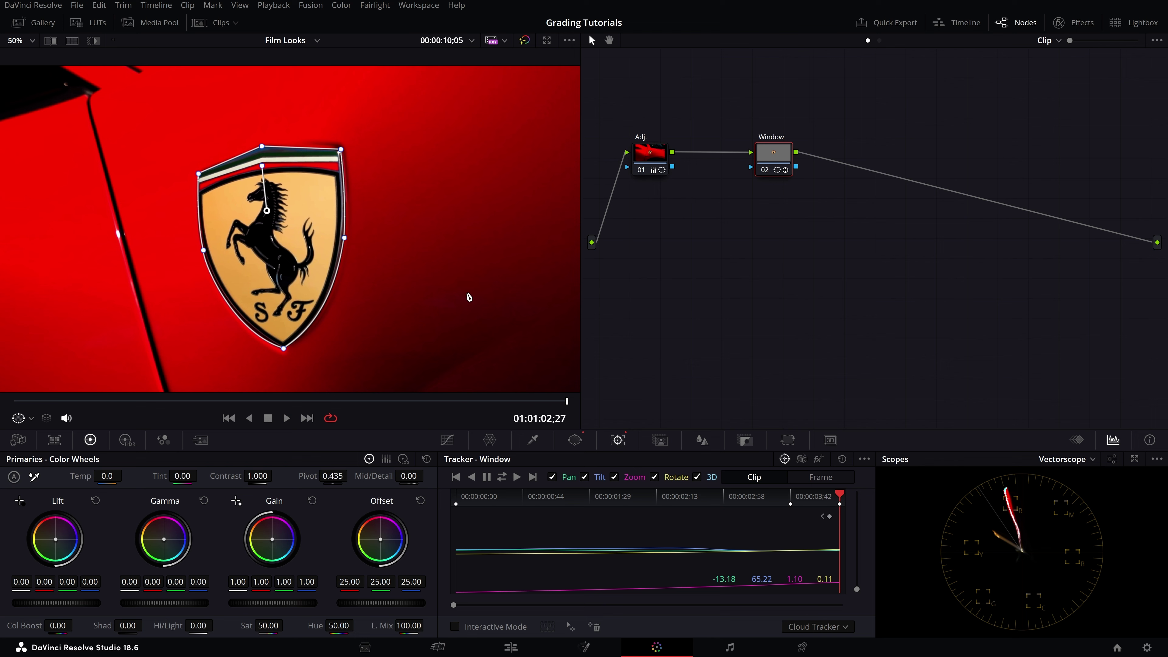
{"action": "mouse_move", "coordinate": [222, 401]}
{"action": "left_mouse_down"}
{"action": "mouse_move", "coordinate": [369, 408]}
{"action": "mouse_move", "coordinate": [332, 408]}
{"action": "left_mouse_up"}
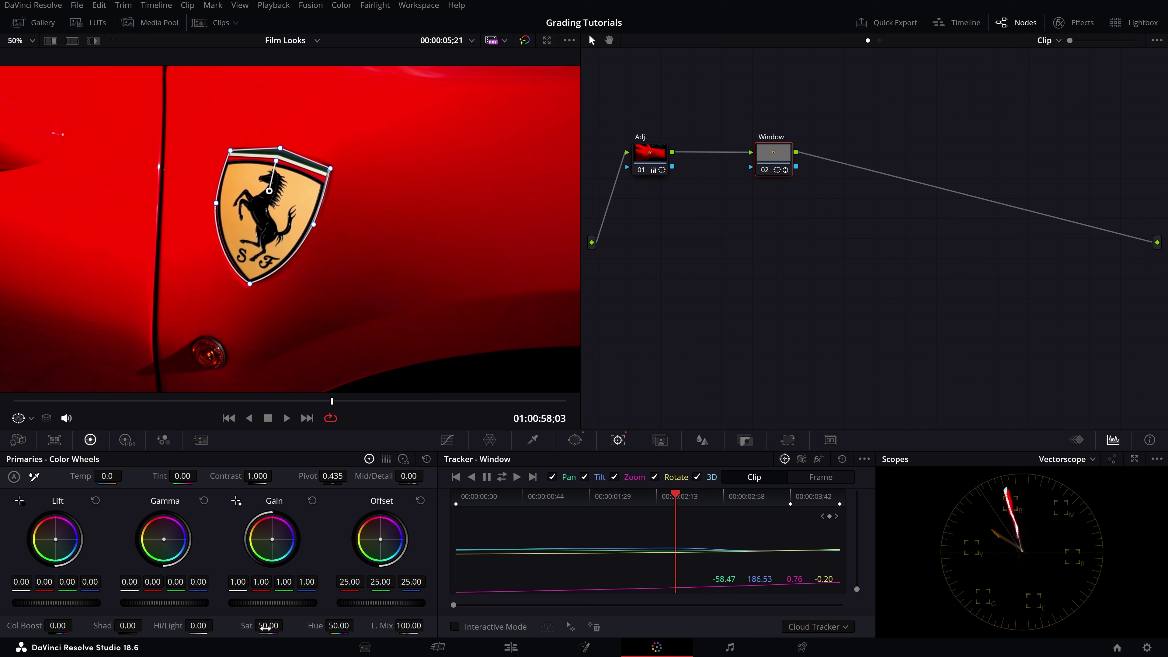
{"action": "left_click_drag", "start_coordinate": [268, 628], "coordinate": [287, 626]}
{"action": "left_click_drag", "start_coordinate": [305, 401], "coordinate": [125, 401]}
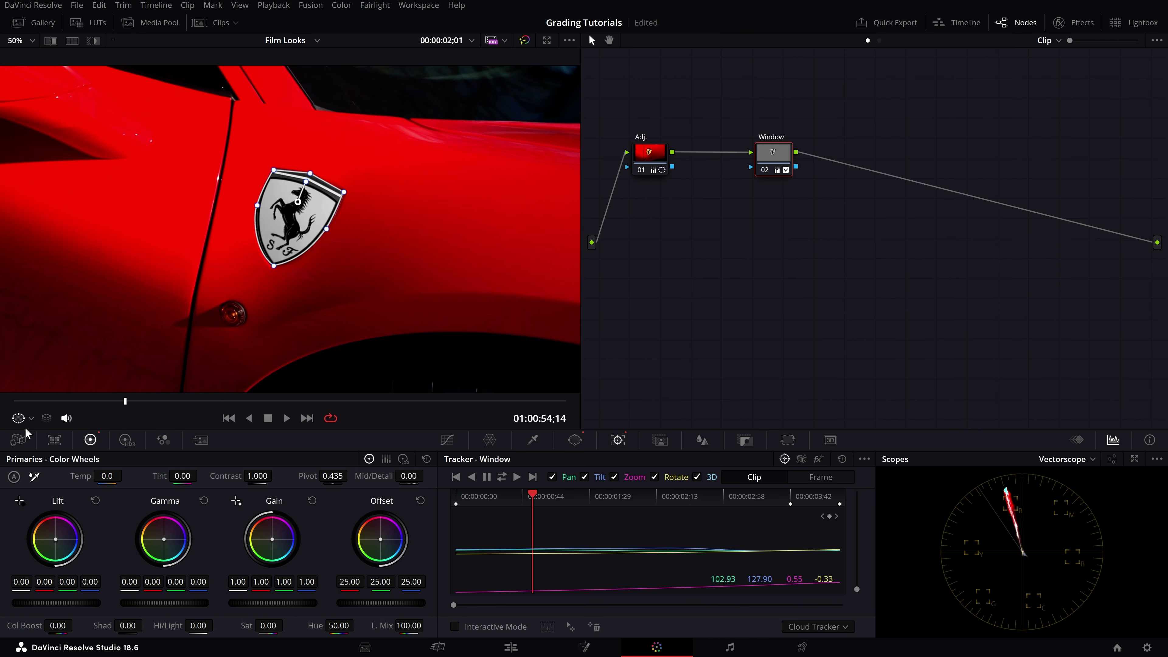
{"action": "left_click", "coordinate": [31, 417]}
{"action": "left_click", "coordinate": [37, 448]}
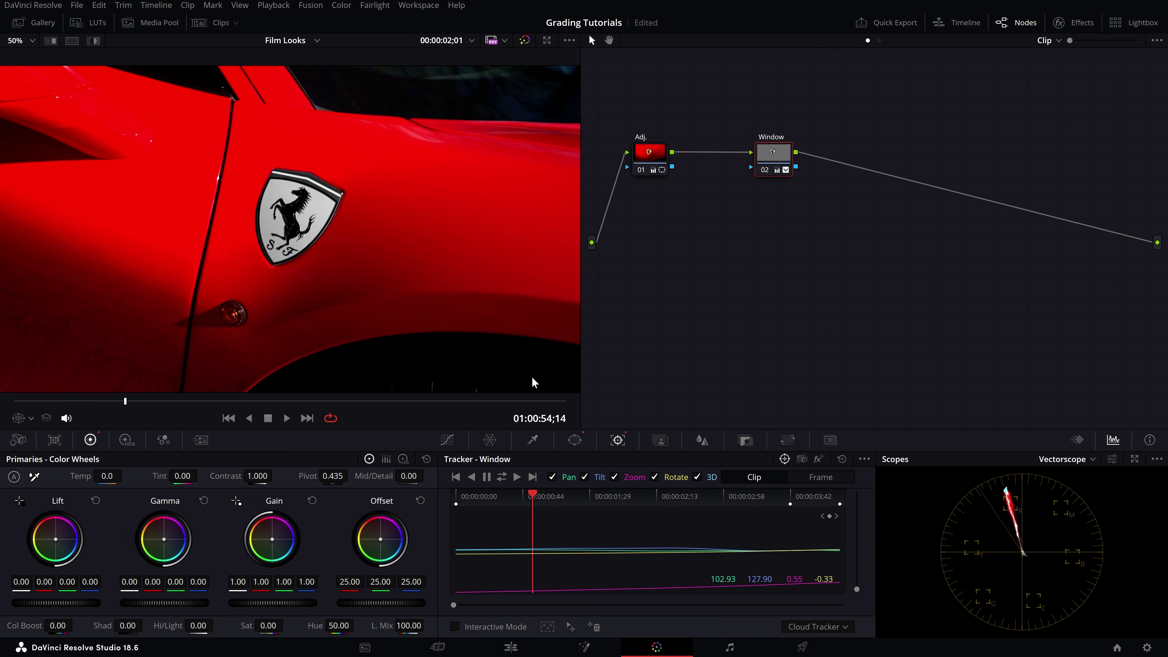
{"action": "key", "text": "space"}
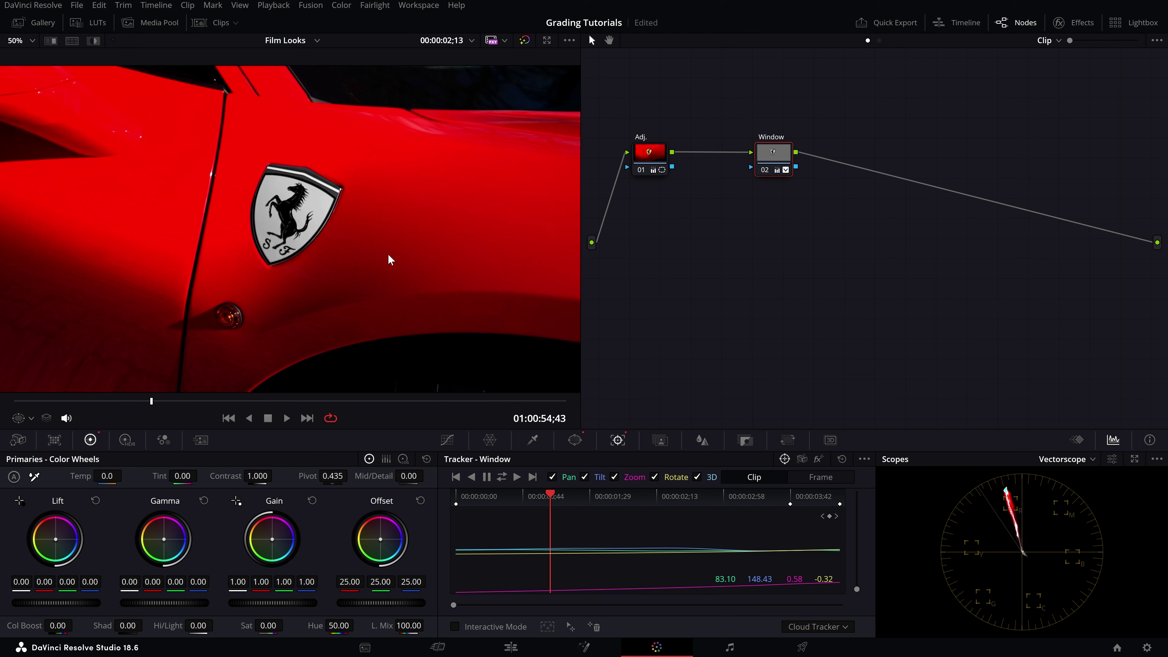
{"action": "key", "text": "space"}
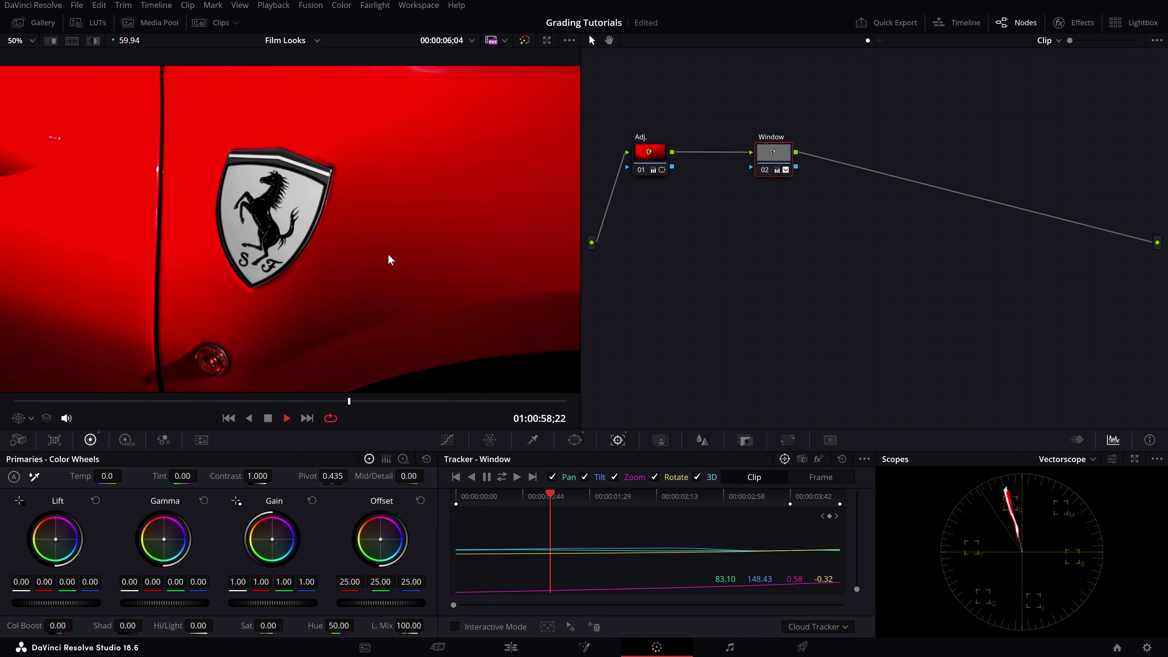
{"action": "key", "text": "space"}
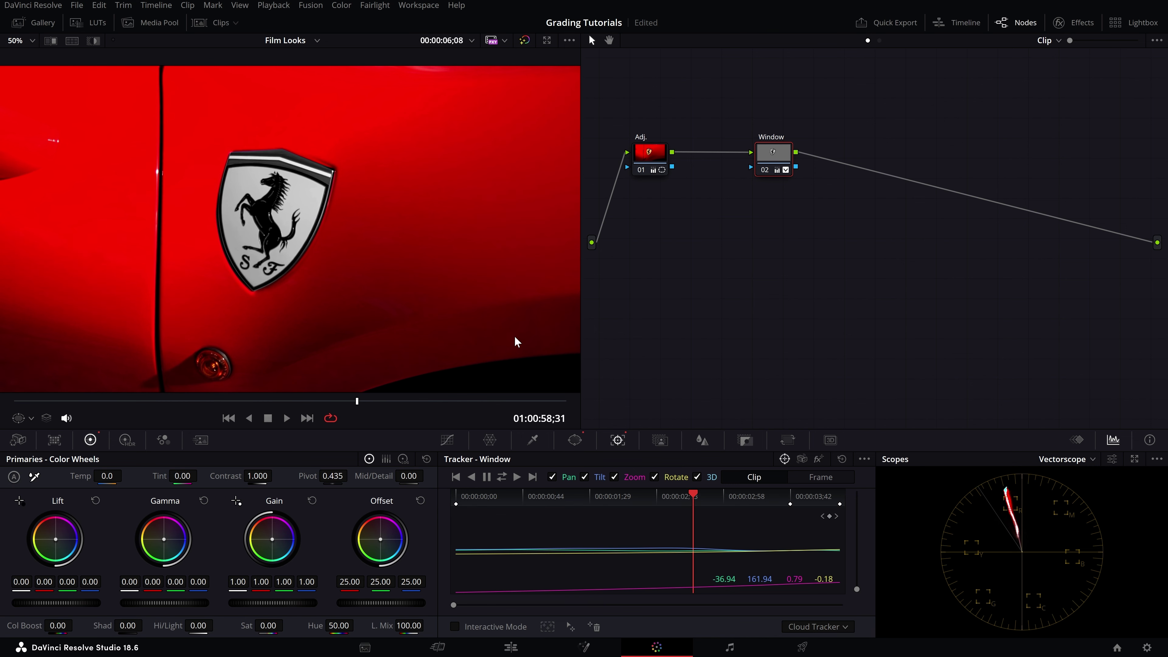
{"action": "key", "text": "space"}
{"action": "key", "text": "space"}
{"action": "left_click", "coordinate": [31, 419]}
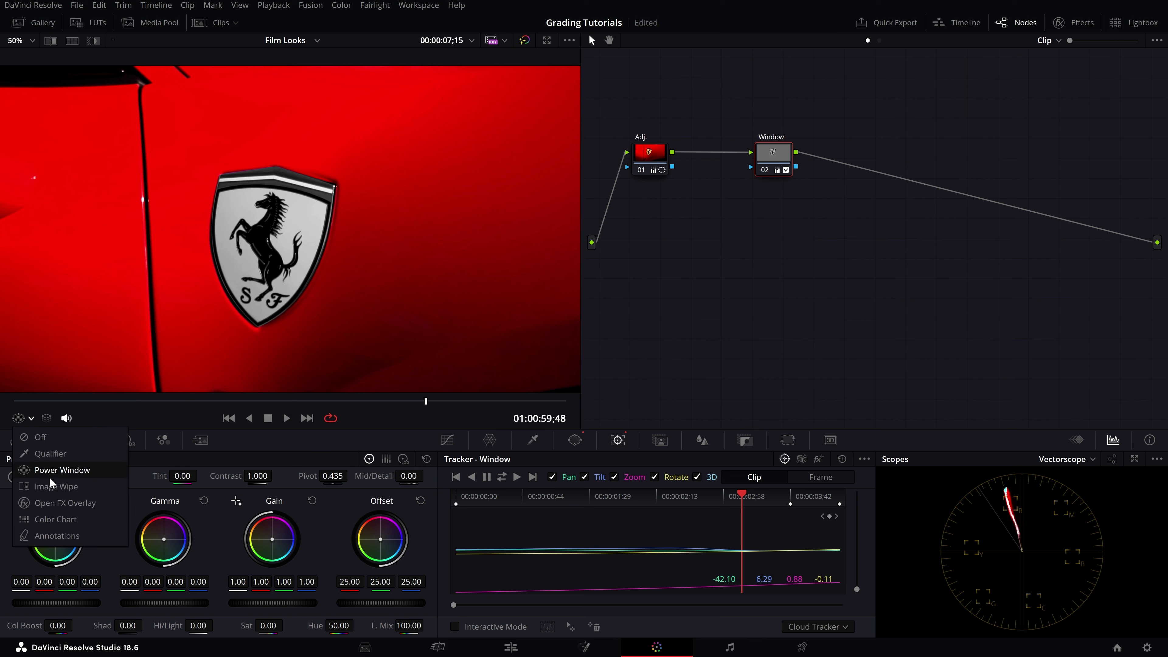
{"action": "left_click", "coordinate": [54, 474]}
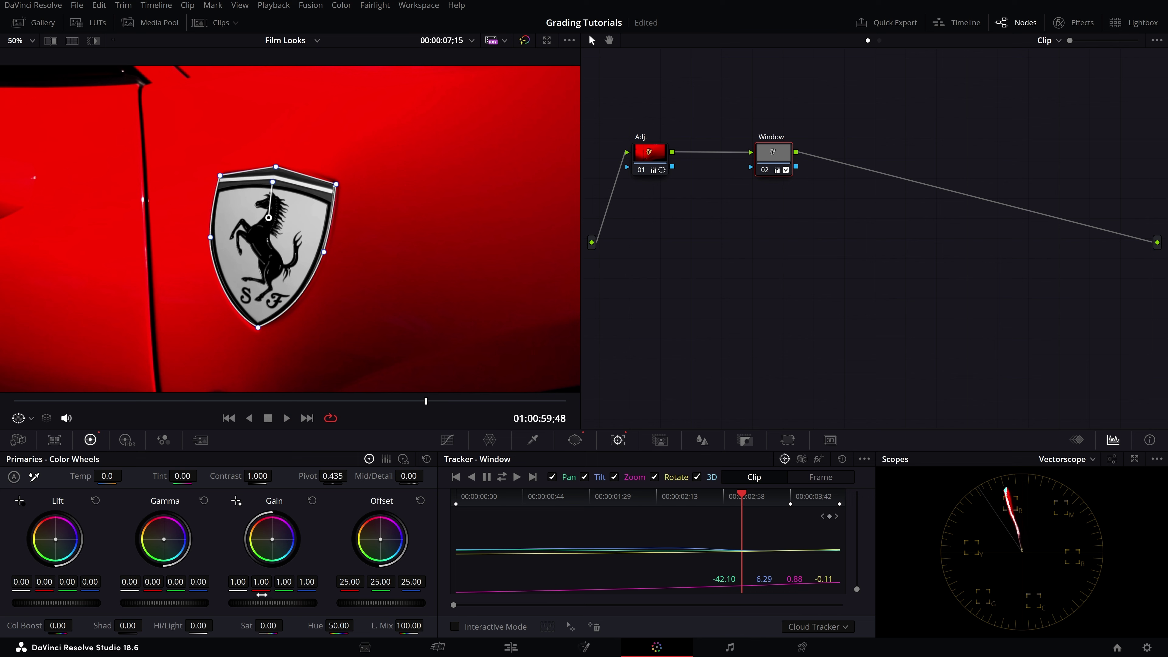
{"action": "double_click", "coordinate": [245, 628]}
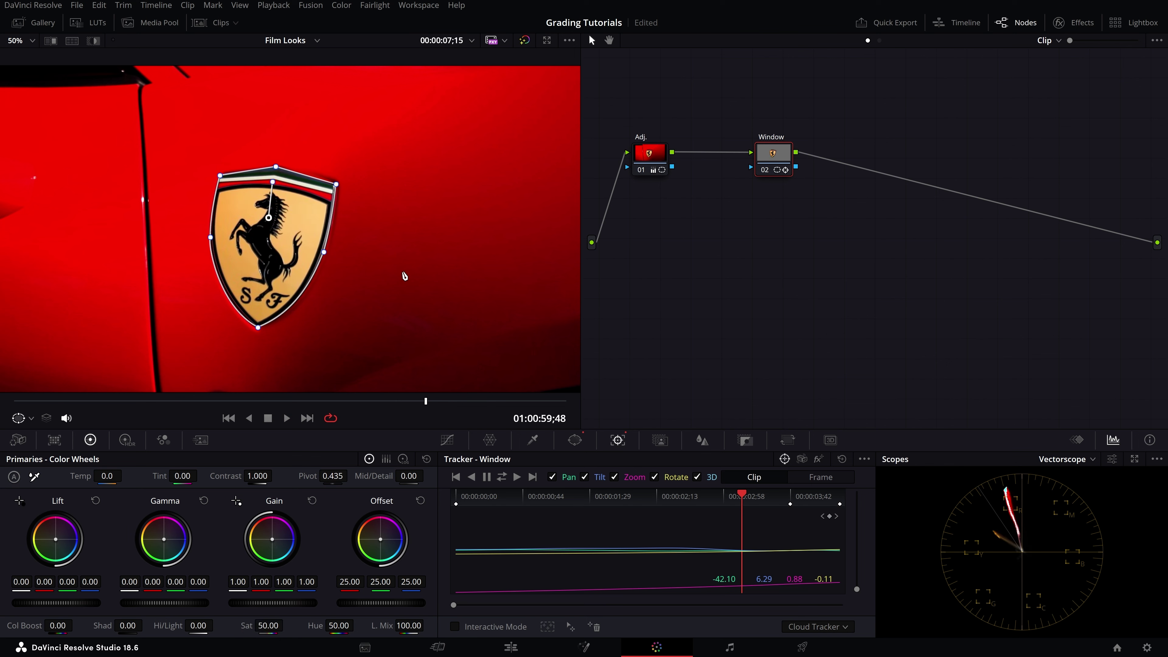
{"action": "left_click_drag", "start_coordinate": [376, 400], "coordinate": [242, 401]}
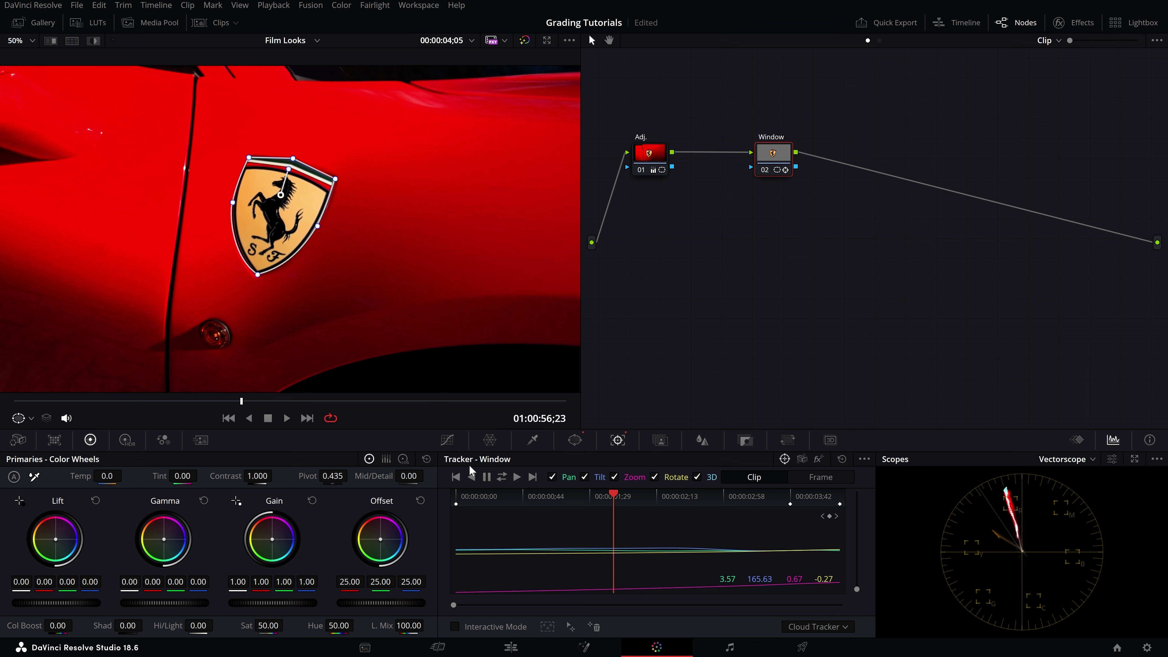
- Save the project and clear the existing tracking data for the badge window
{"action": "key", "text": "ctrl+s"}
{"action": "left_click", "coordinate": [841, 458]}
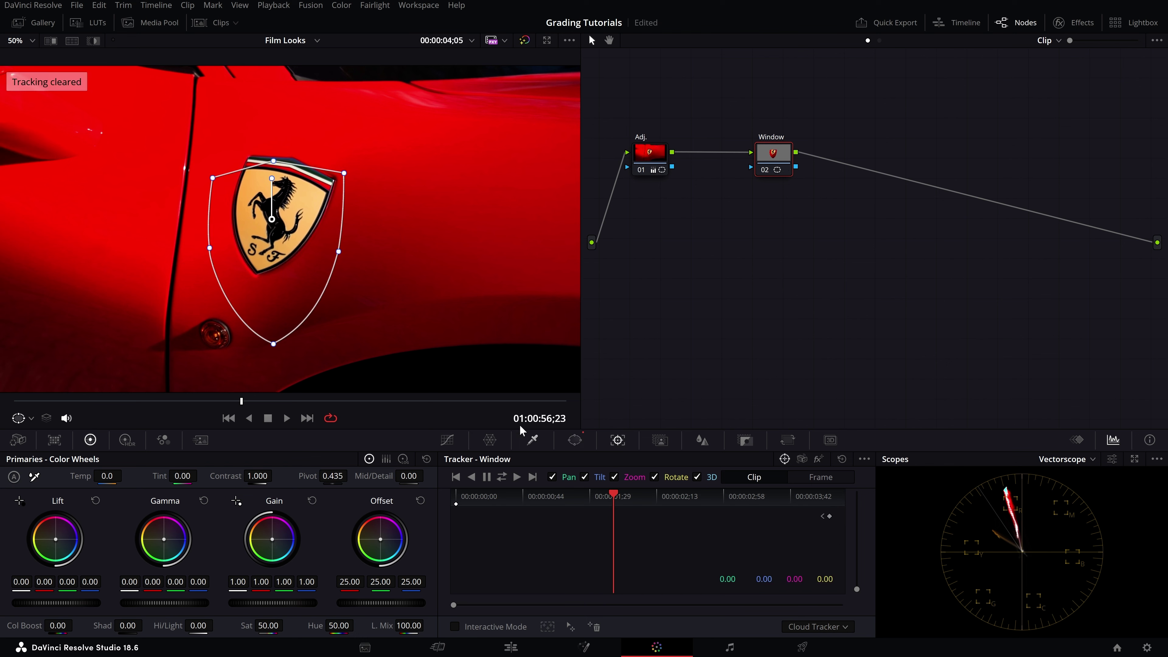
{"action": "left_click_drag", "start_coordinate": [366, 403], "coordinate": [496, 415]}
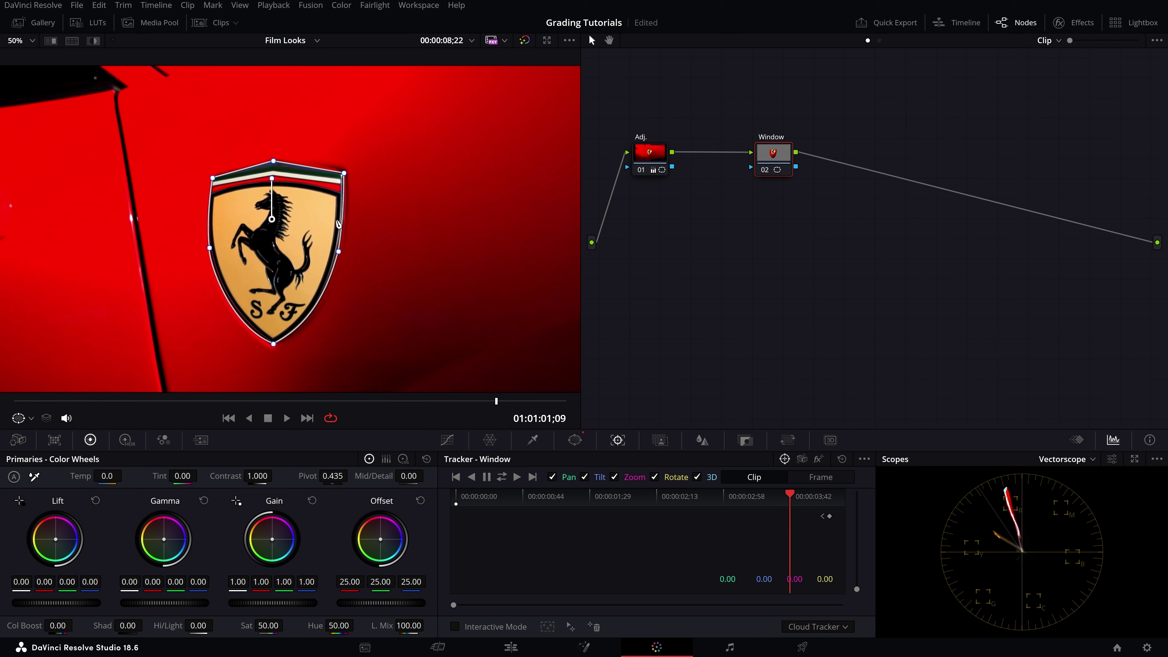
- Turn off Pan, Tilt, Rotate and 3D, leaving only Zoom, then track forward and reverse
{"action": "left_click", "coordinate": [552, 477]}
{"action": "left_click", "coordinate": [585, 476]}
{"action": "left_click", "coordinate": [614, 477]}
{"action": "left_click", "coordinate": [614, 477]}
{"action": "left_click", "coordinate": [654, 476]}
{"action": "left_click", "coordinate": [697, 477]}
{"action": "left_click", "coordinate": [503, 477]}
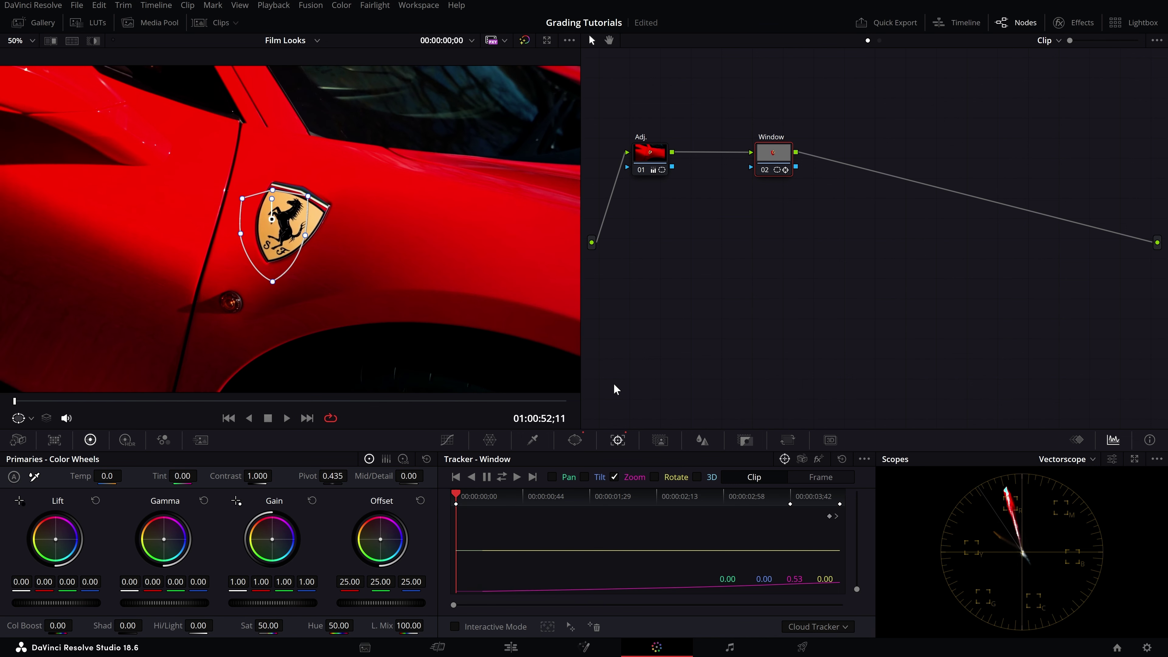
{"action": "left_click_drag", "start_coordinate": [14, 400], "coordinate": [98, 404]}
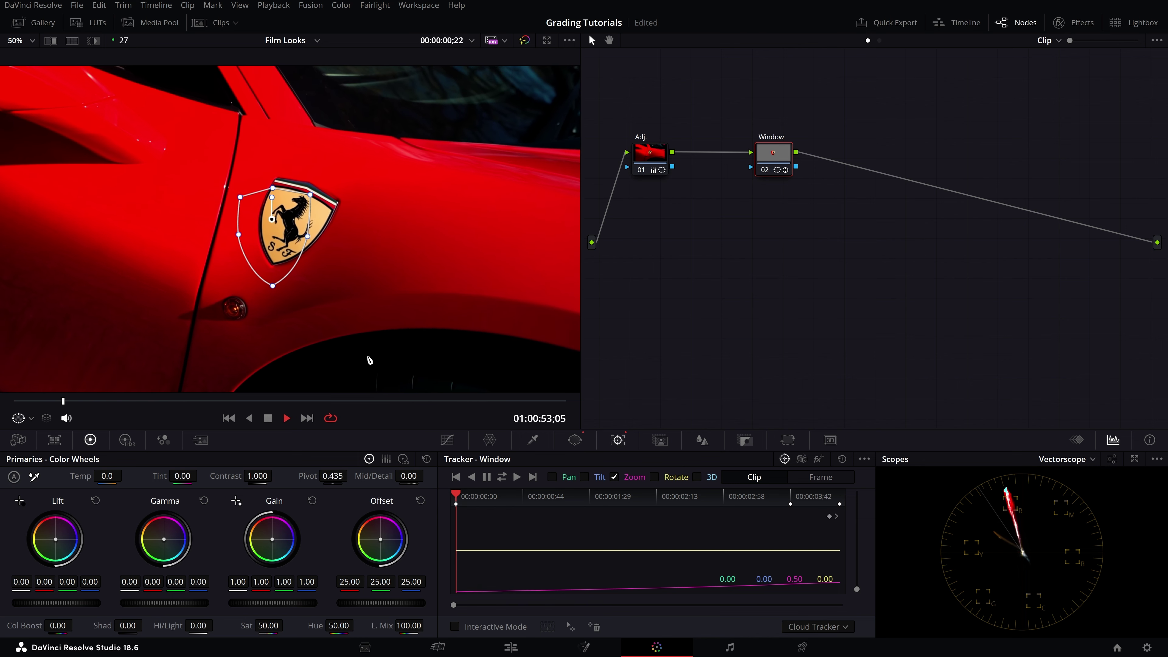
{"action": "key", "text": "space"}
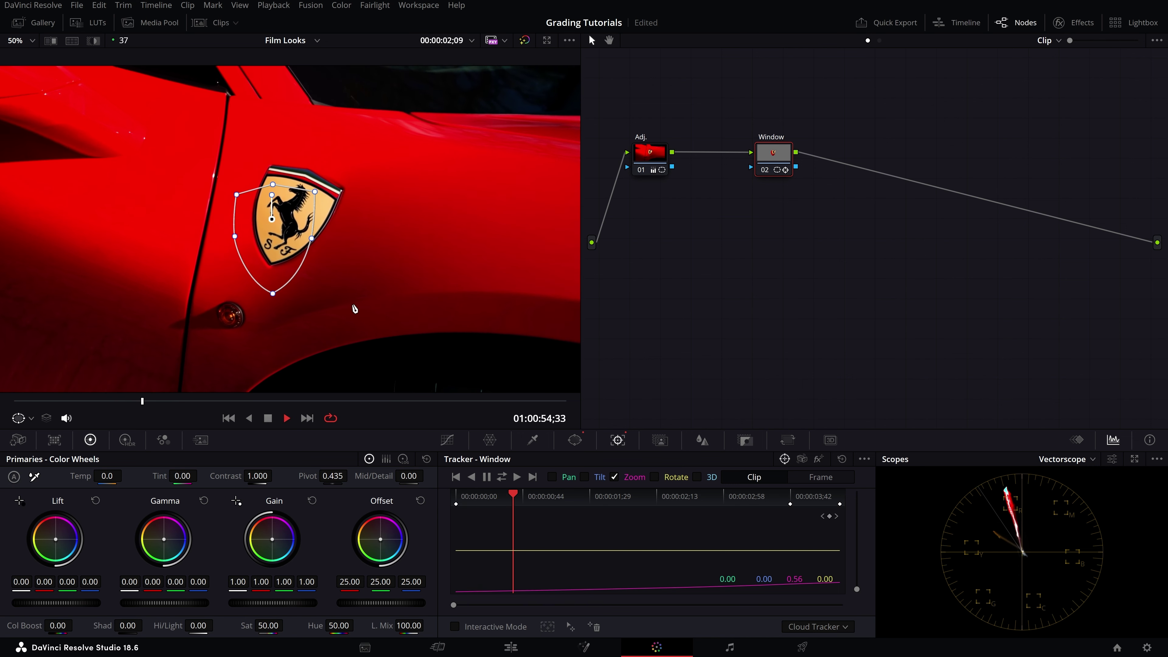
{"action": "key", "text": "space"}
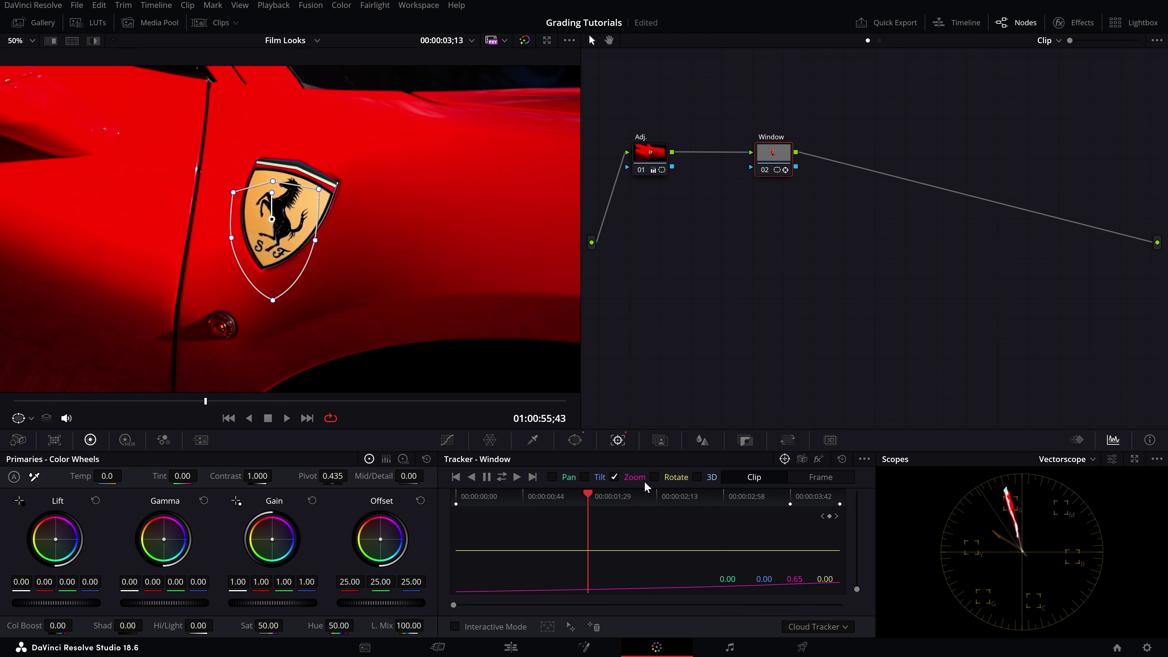
{"action": "mouse_move", "coordinate": [207, 402]}
{"action": "left_mouse_down"}
{"action": "mouse_move", "coordinate": [19, 409]}
{"action": "mouse_move", "coordinate": [190, 424]}
{"action": "left_mouse_up"}
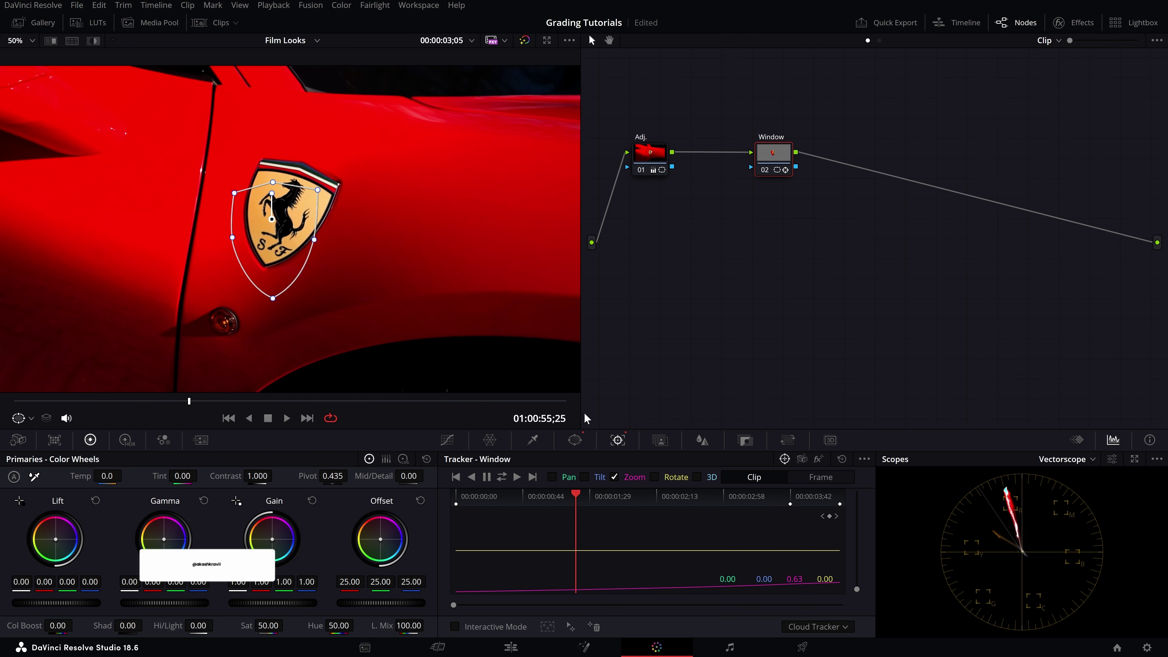
{"action": "key", "text": "space"}
{"action": "key", "text": "space"}
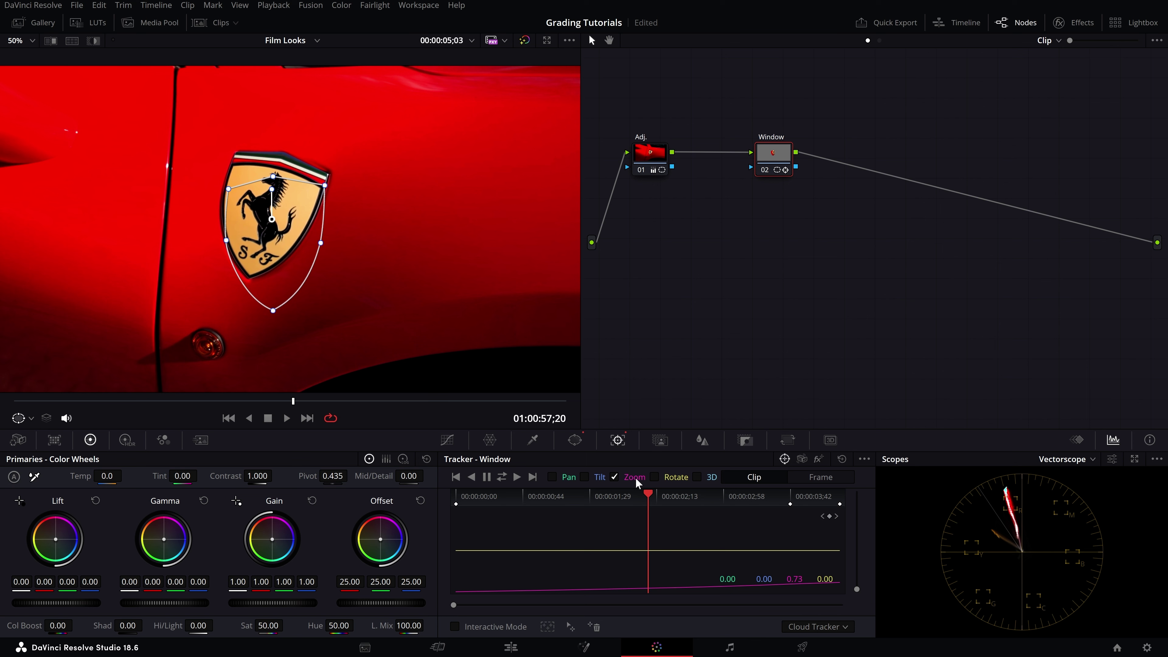
{"action": "left_click", "coordinate": [553, 477]}
- Re-enable Tilt, Rotate and 3D analysis in the window tracker
{"action": "left_click", "coordinate": [584, 477]}
{"action": "left_click", "coordinate": [654, 476]}
{"action": "left_click", "coordinate": [696, 476]}
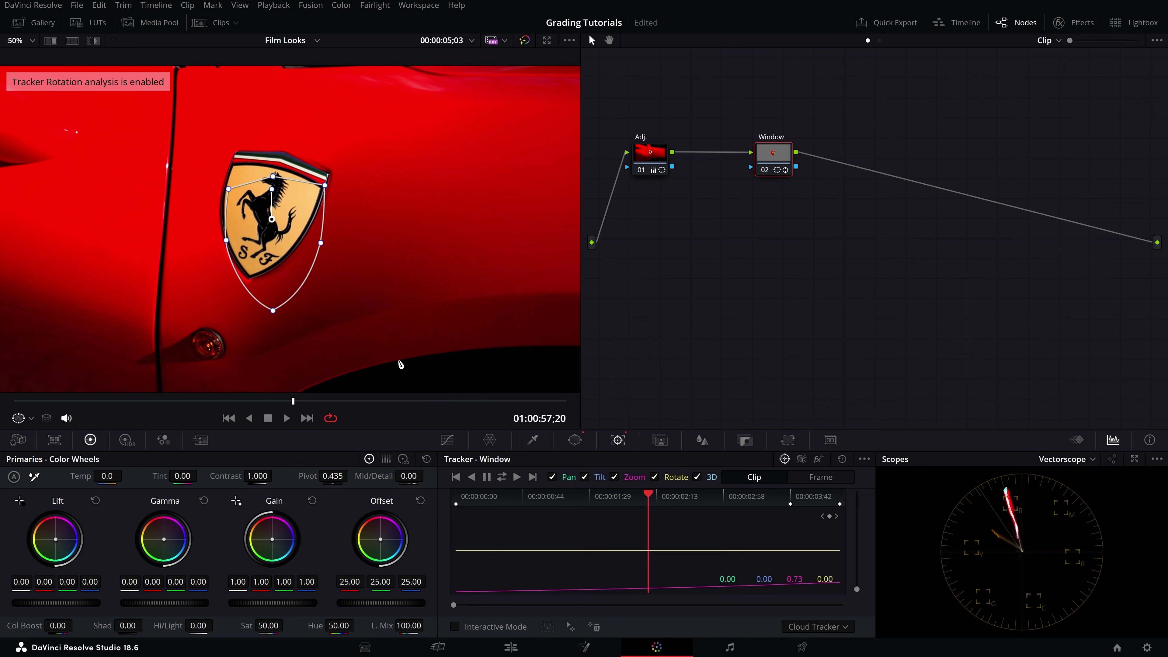
- Clear the zoom-only track data, re-track the window in reverse, check the fit and save
{"action": "left_click_drag", "start_coordinate": [321, 401], "coordinate": [494, 406]}
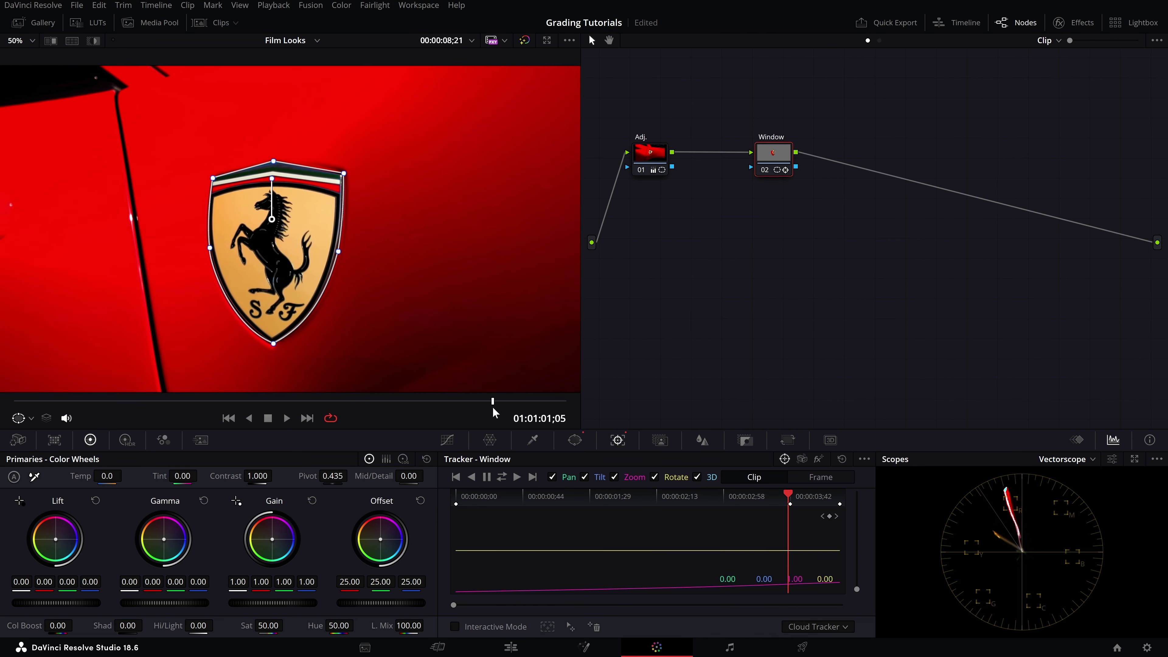
{"action": "left_click", "coordinate": [842, 458]}
{"action": "key", "text": "alt+t"}
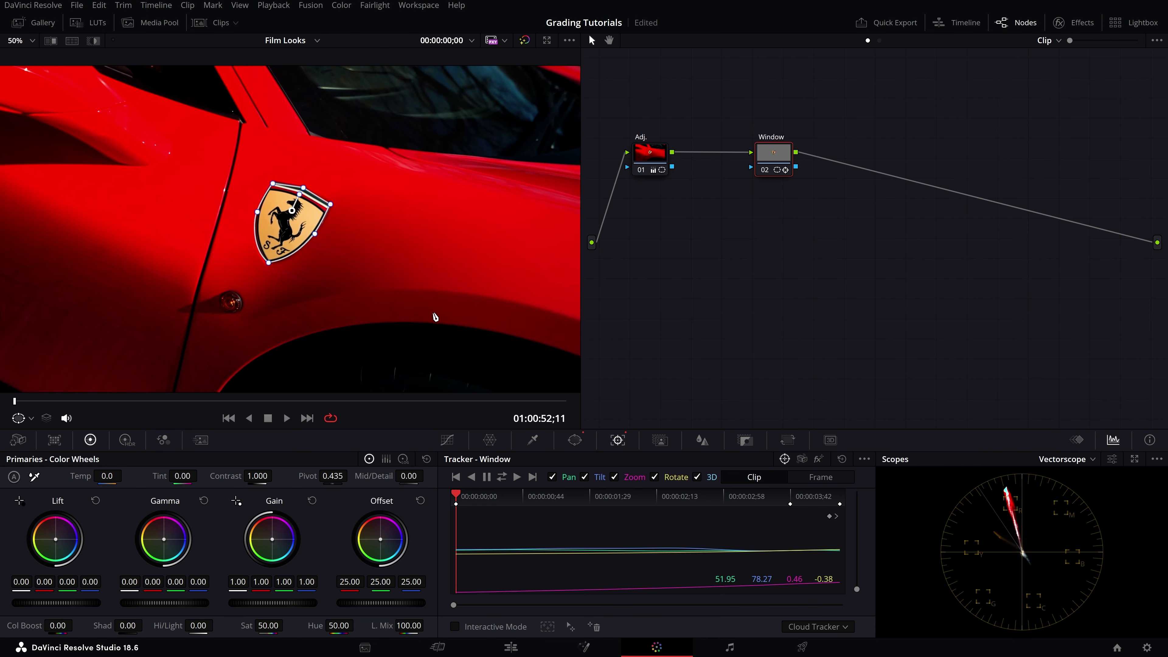
{"action": "left_click_drag", "start_coordinate": [237, 402], "coordinate": [351, 401]}
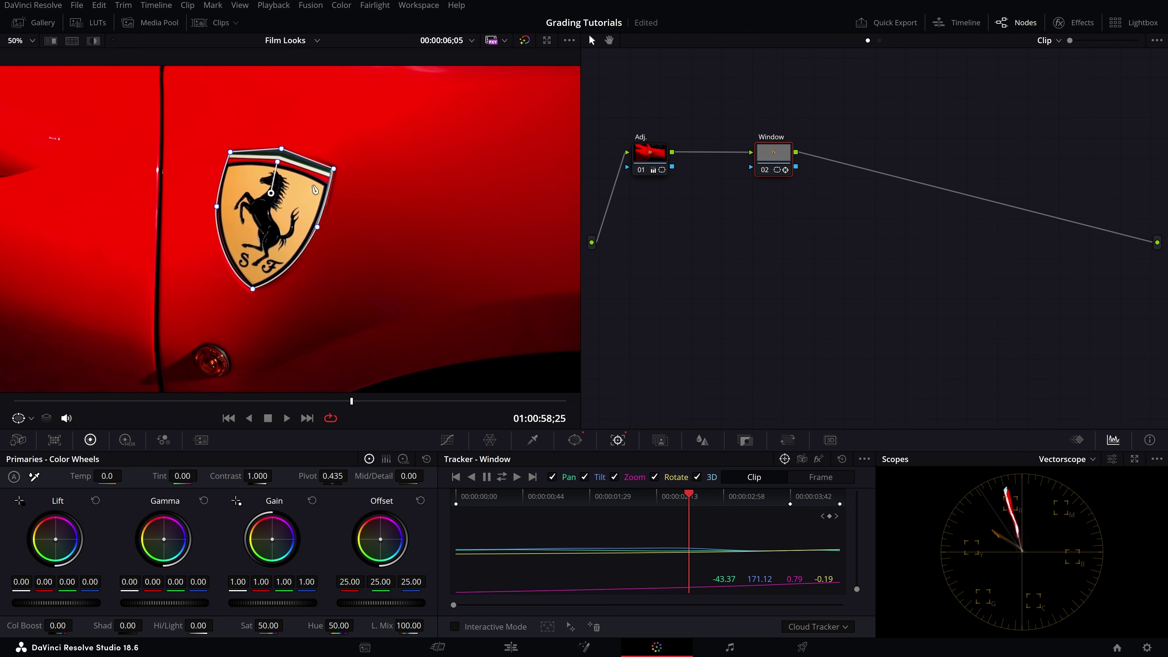
{"action": "key", "text": "ctrl+s"}
- Toggle Interactive Mode on and off to reinitialise feature points over the Ferrari badge
{"action": "left_click", "coordinate": [454, 628]}
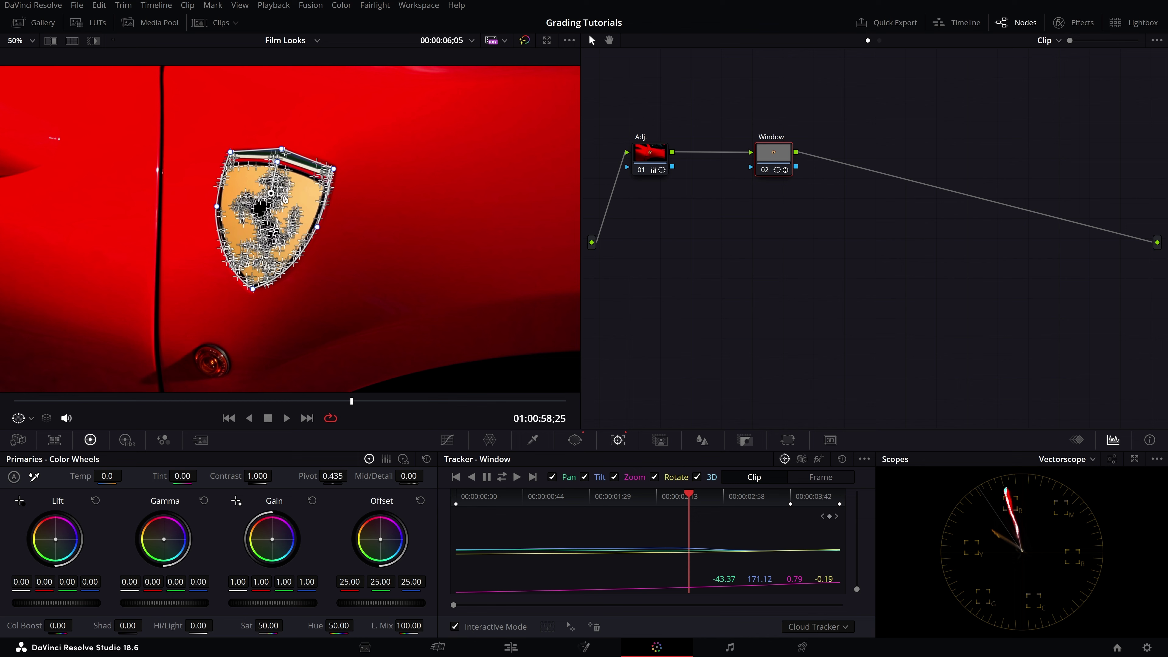
{"action": "scroll", "coordinate": [257, 187], "scroll_direction": "up", "scroll_amount": 3}
{"action": "scroll", "coordinate": [257, 187], "scroll_direction": "up", "scroll_amount": 2}
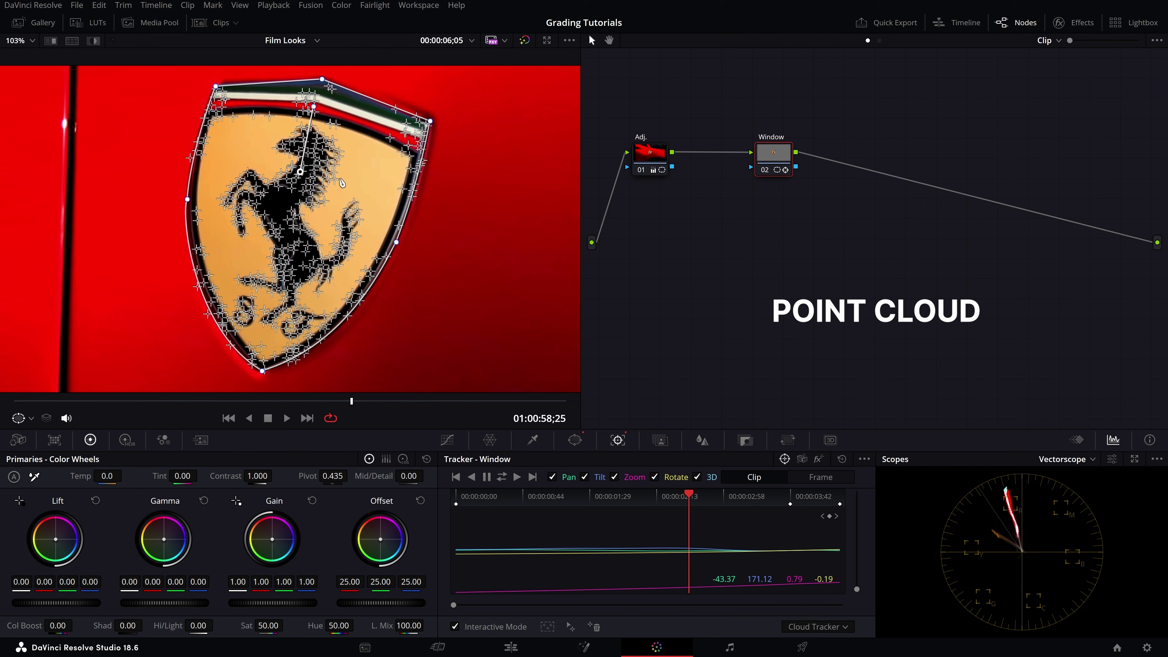
{"action": "scroll", "coordinate": [351, 198], "scroll_direction": "down", "scroll_amount": 2}
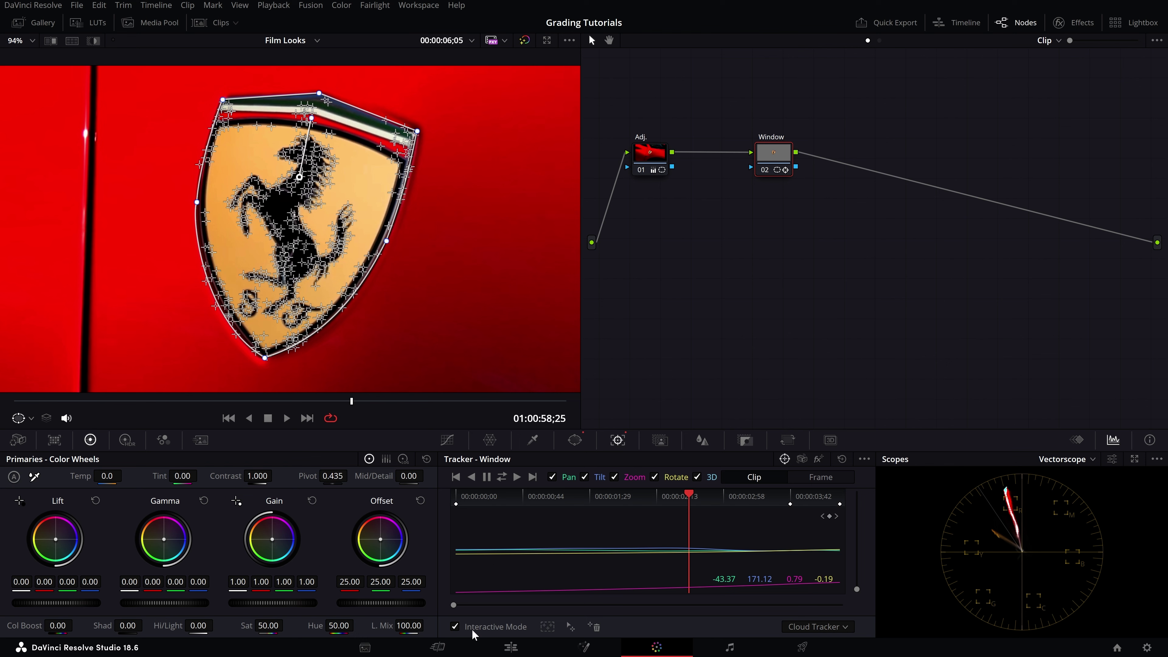
{"action": "left_click", "coordinate": [454, 628]}
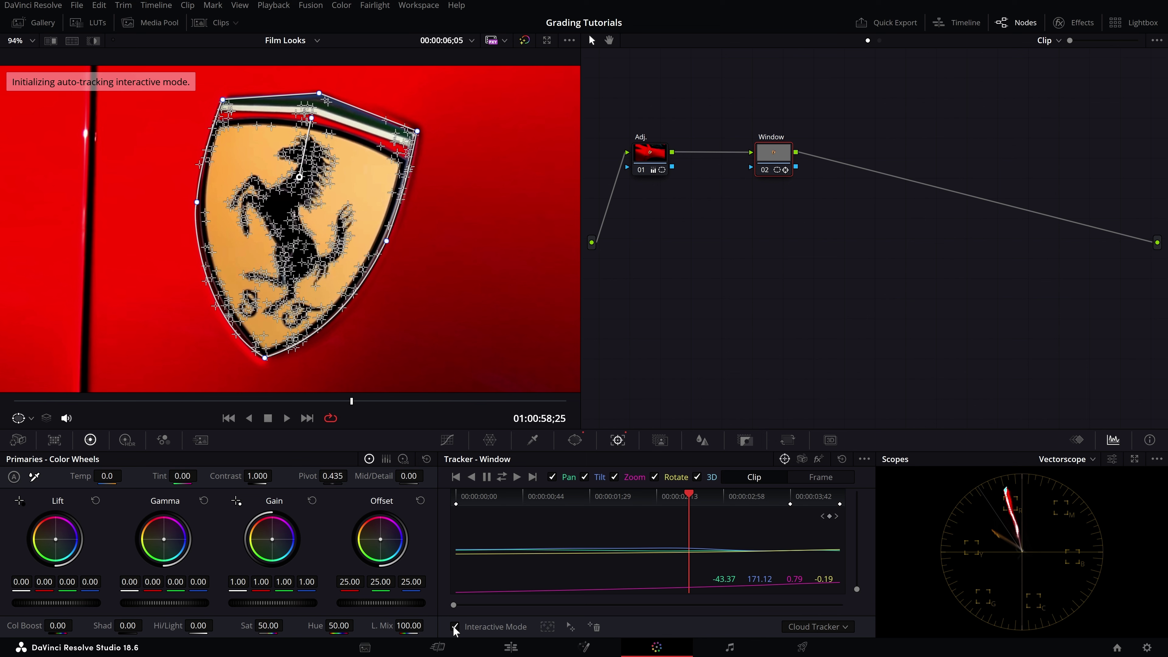
- Turn Interactive Mode back on, scrub back, and stretch the tracking graph curves vertically
{"action": "left_click", "coordinate": [454, 627]}
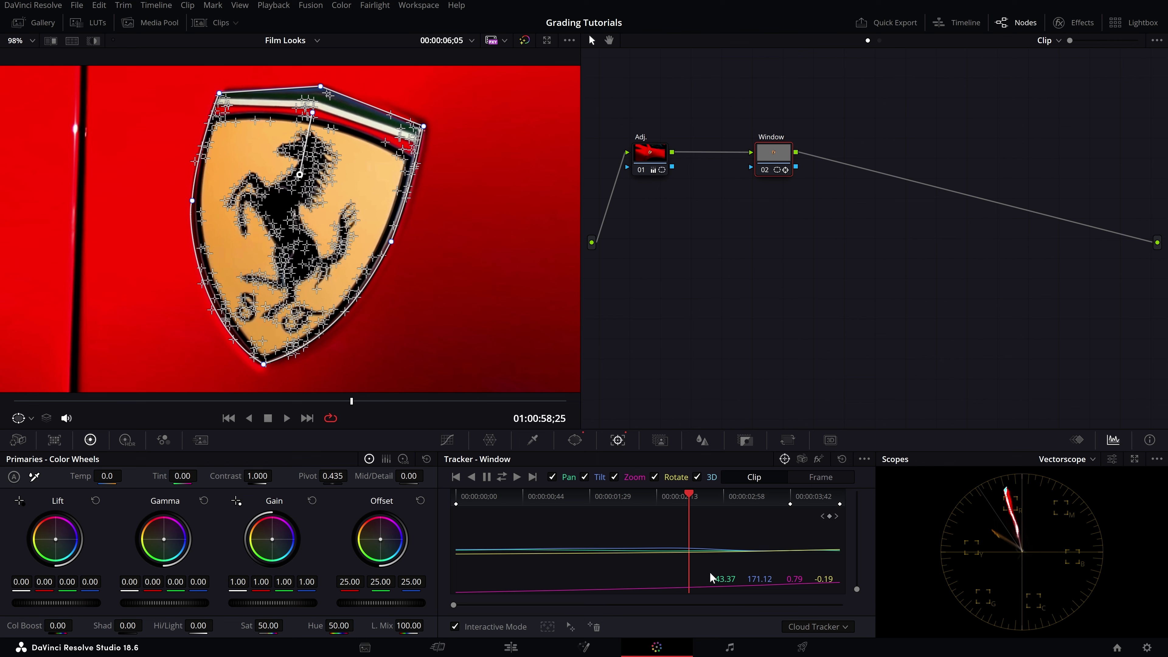
{"action": "key", "text": "shift+Left"}
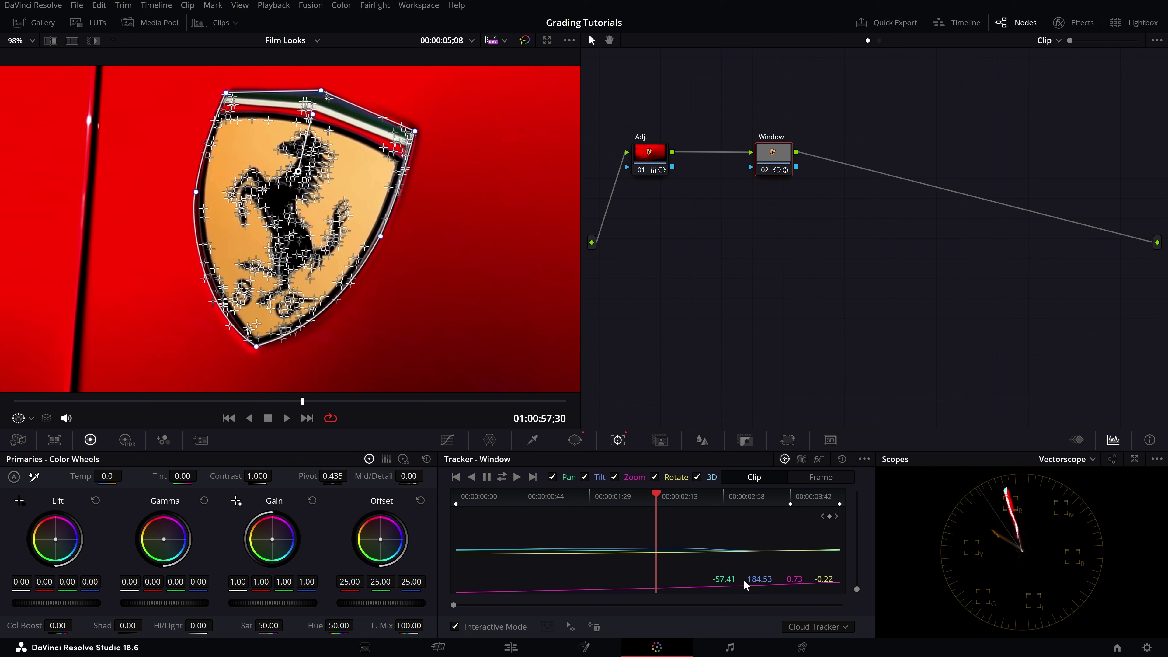
{"action": "left_click_drag", "start_coordinate": [662, 524], "coordinate": [591, 520]}
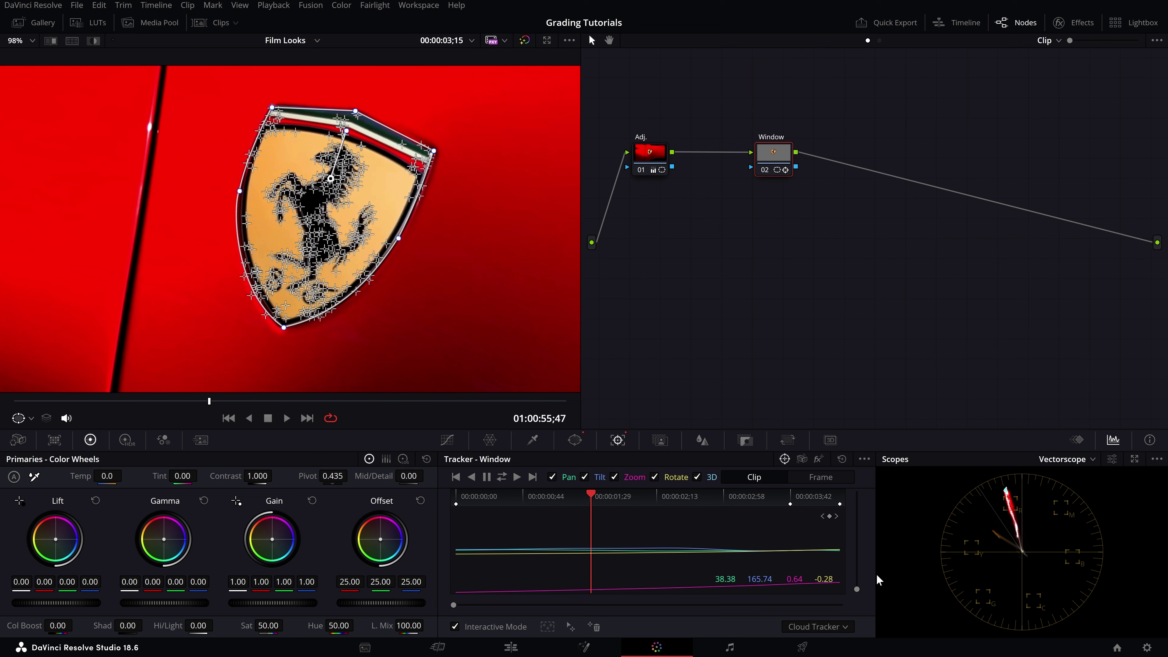
{"action": "mouse_move", "coordinate": [856, 590]}
{"action": "left_mouse_down"}
{"action": "mouse_move", "coordinate": [857, 554]}
{"action": "mouse_move", "coordinate": [858, 567]}
{"action": "left_mouse_up"}
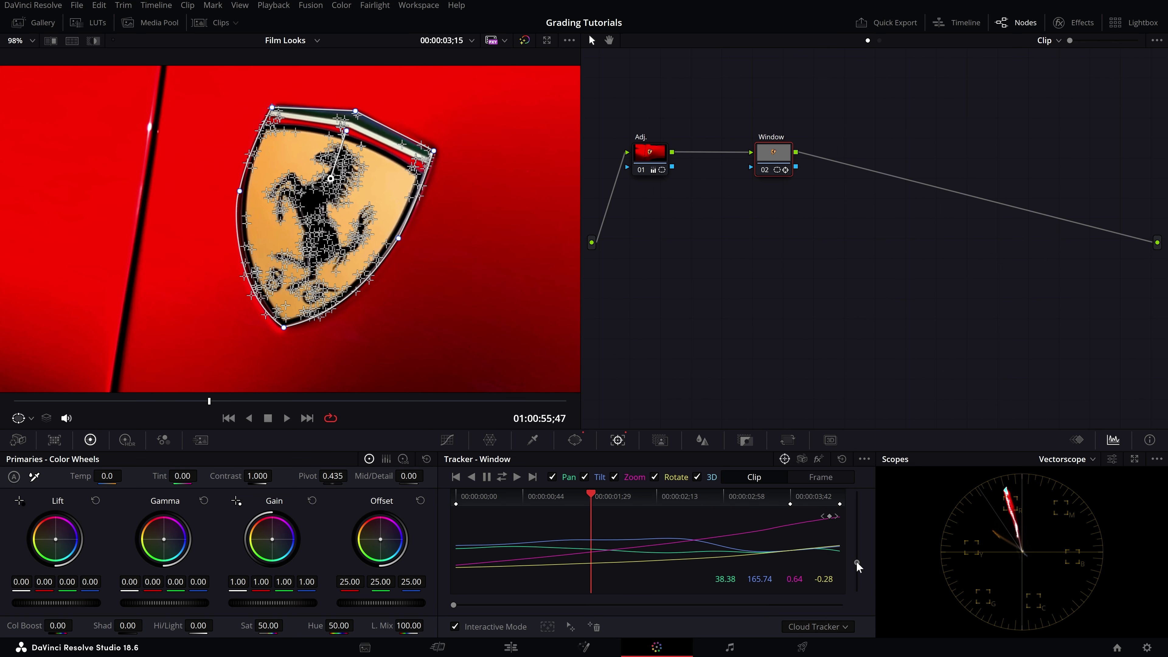
{"action": "mouse_move", "coordinate": [459, 604]}
{"action": "left_mouse_down"}
{"action": "mouse_move", "coordinate": [475, 604]}
{"action": "mouse_move", "coordinate": [460, 605]}
{"action": "left_mouse_up"}
{"action": "left_click_drag", "start_coordinate": [857, 562], "coordinate": [857, 565]}
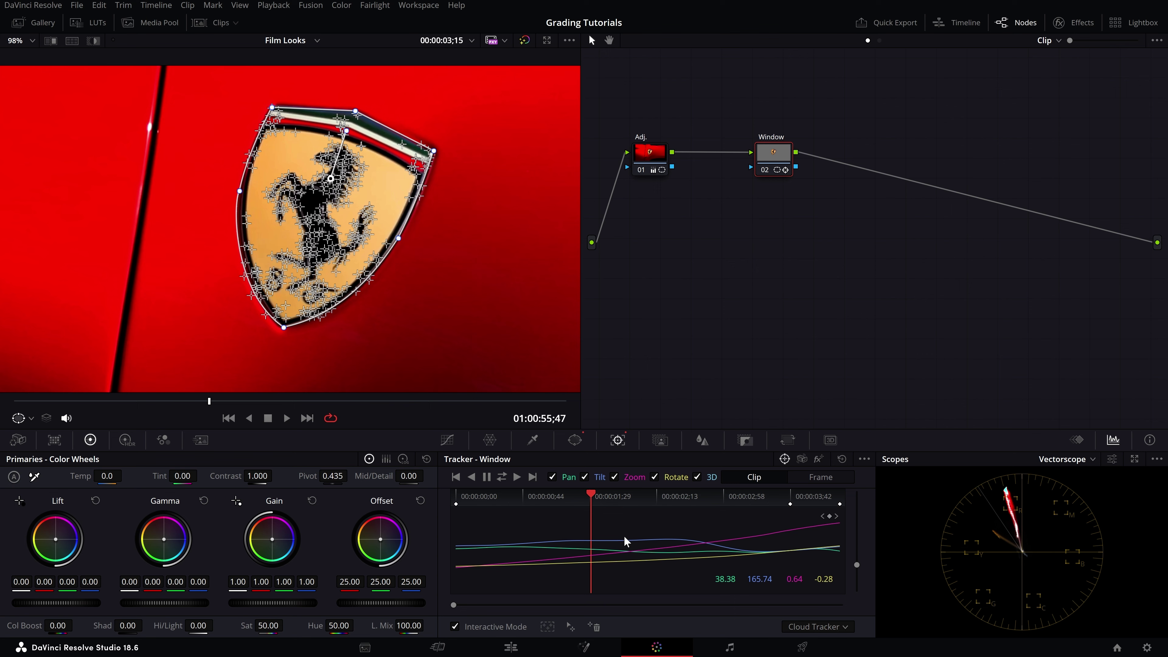
- Play back a stretch of the clip to review the tracking, then turn Interactive Mode off
{"action": "left_click_drag", "start_coordinate": [594, 506], "coordinate": [537, 499]}
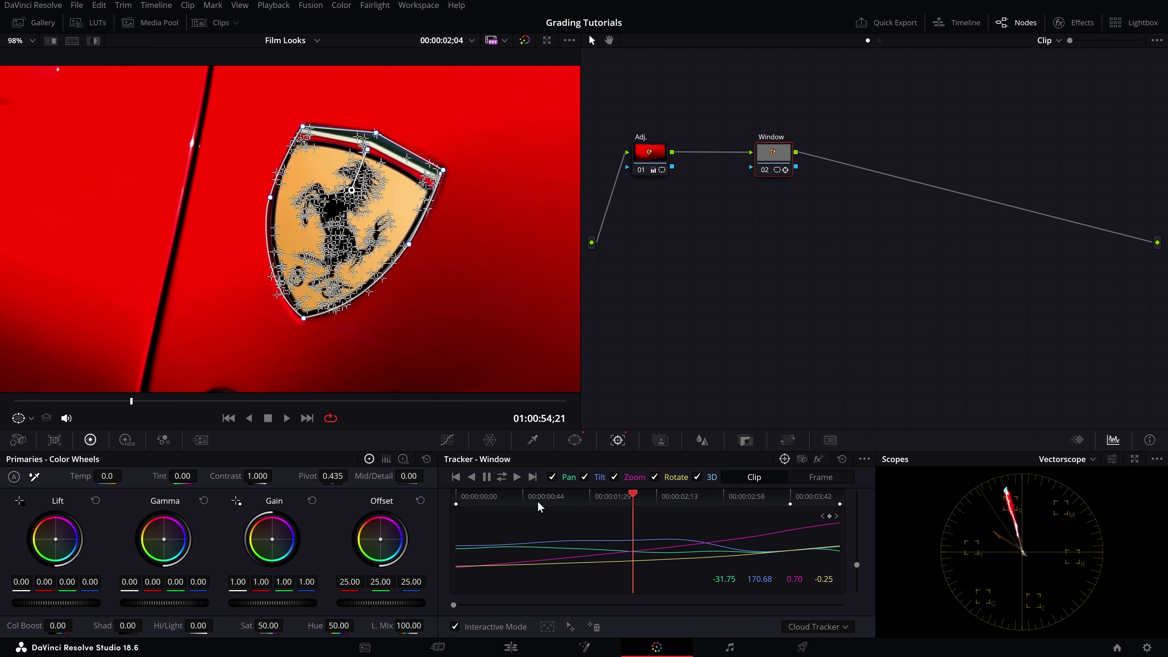
{"action": "key", "text": "space"}
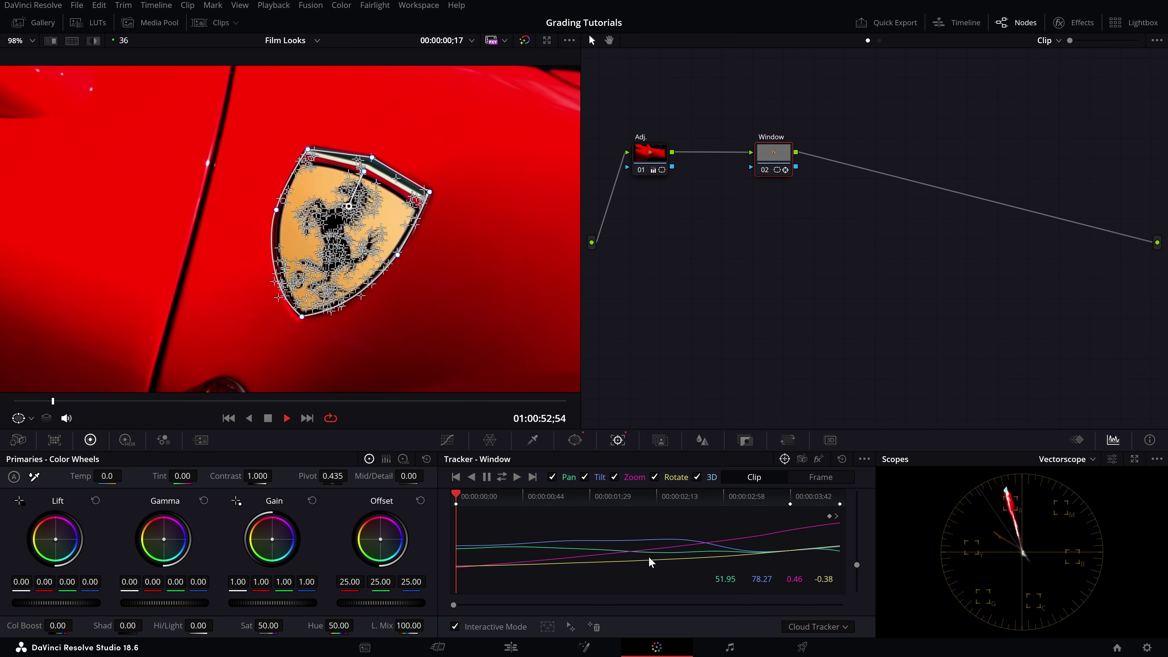
{"action": "key", "text": "space"}
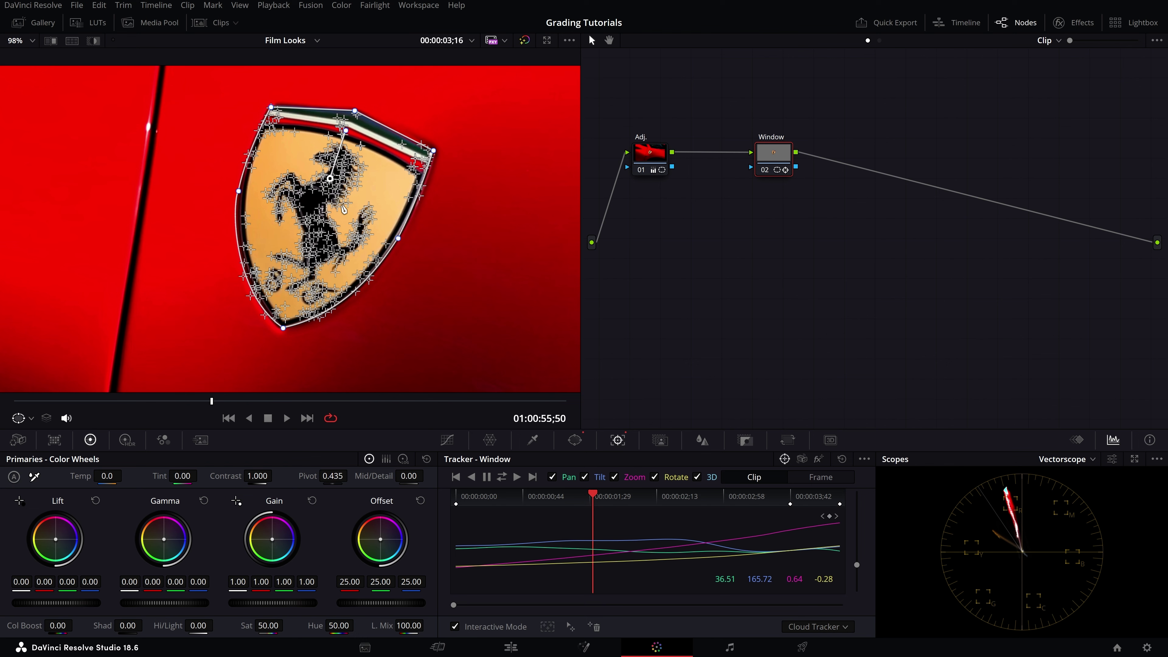
{"action": "left_click", "coordinate": [454, 626]}
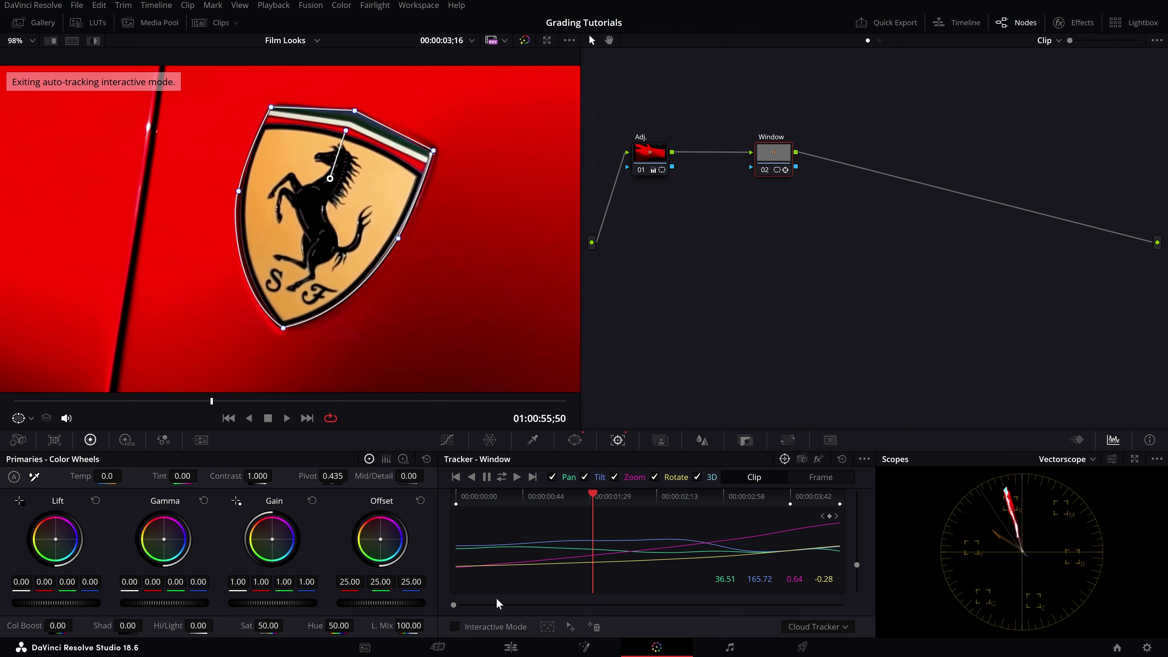
- Zoom the viewer out and play back the clip to review the window's tracking
{"action": "left_click_drag", "start_coordinate": [597, 515], "coordinate": [536, 515]}
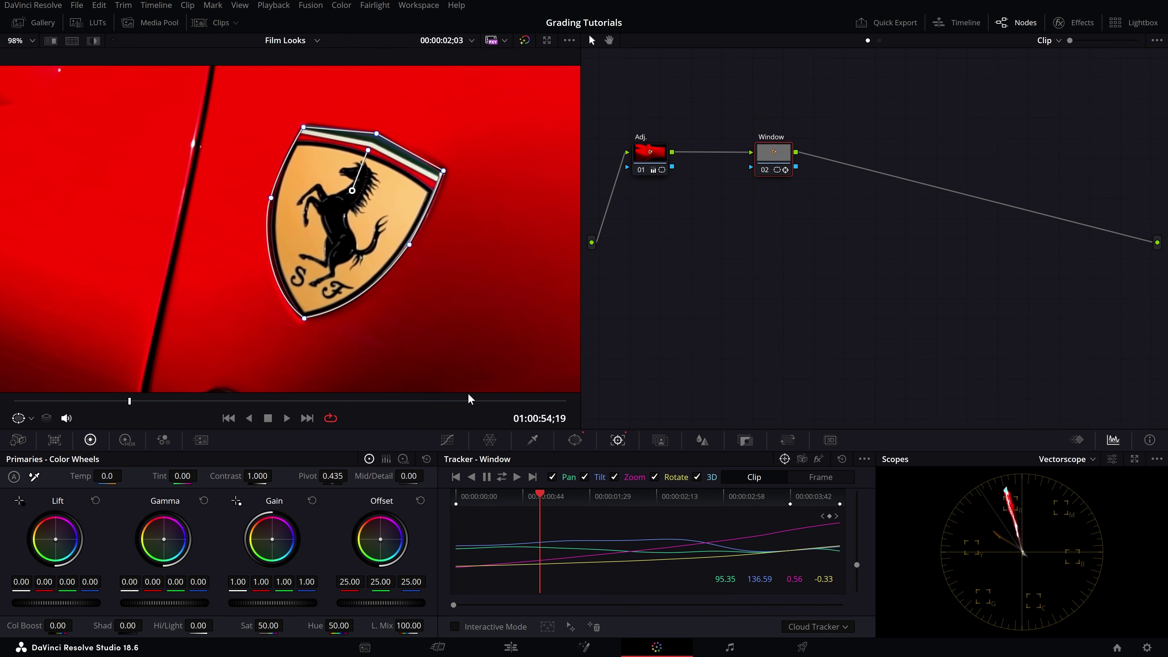
{"action": "scroll", "coordinate": [391, 207], "scroll_direction": "down", "scroll_amount": 5}
{"action": "scroll", "coordinate": [441, 199], "scroll_direction": "up", "scroll_amount": 2}
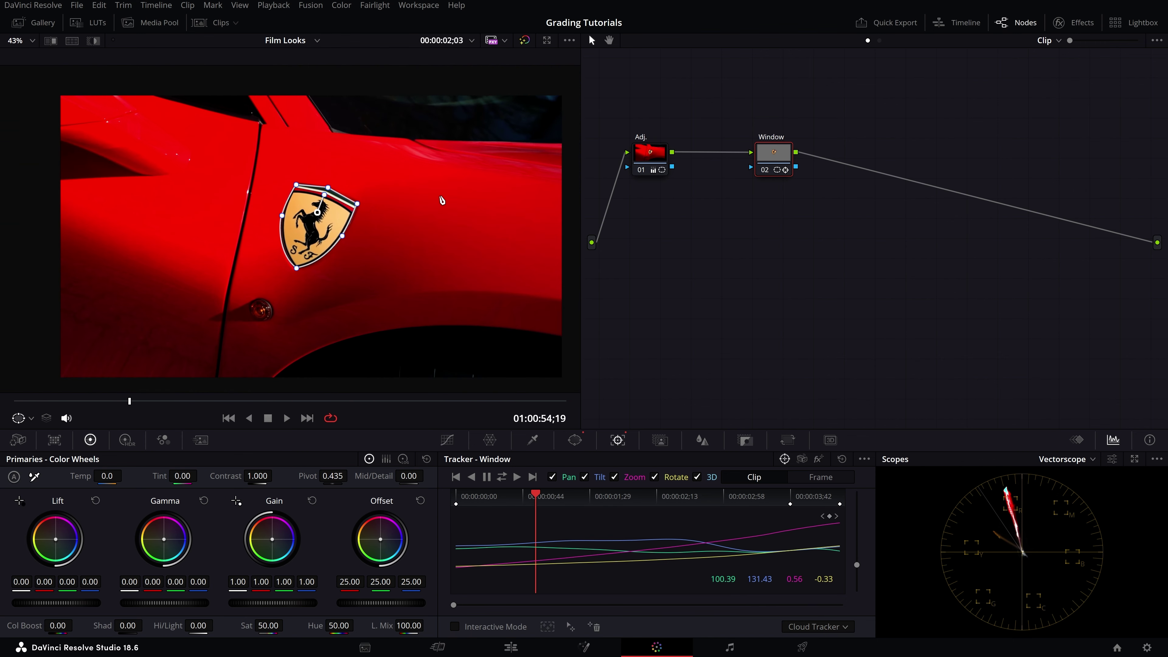
{"action": "scroll", "coordinate": [441, 199], "scroll_direction": "up", "scroll_amount": 3}
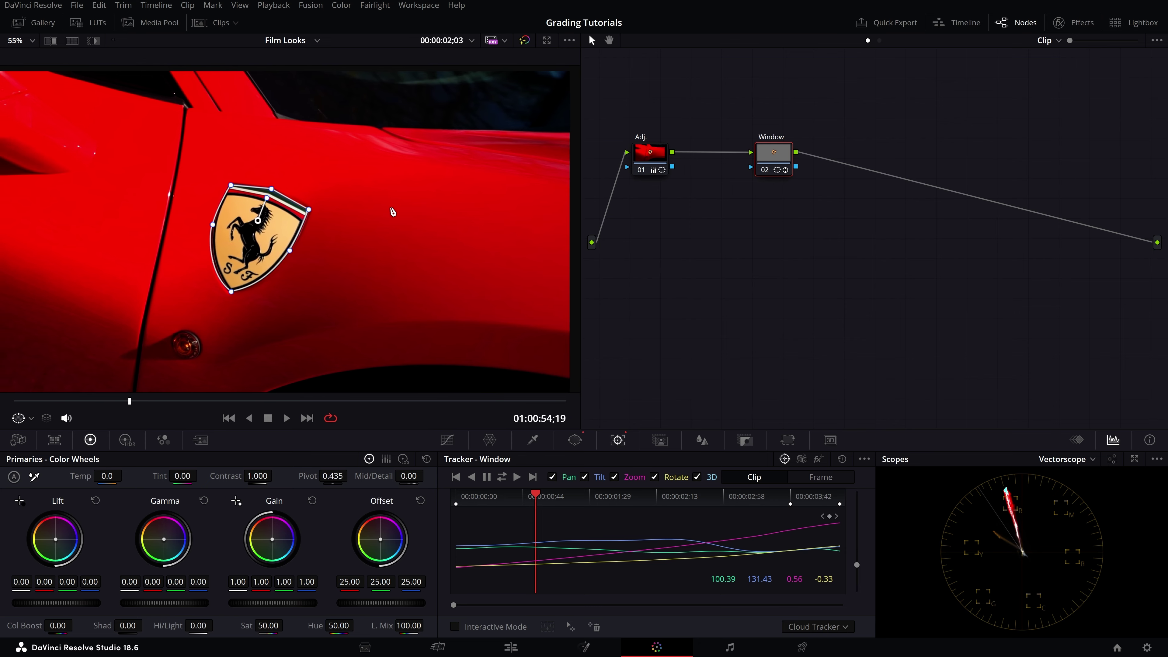
{"action": "scroll", "coordinate": [346, 230], "scroll_direction": "down", "scroll_amount": 3}
{"action": "scroll", "coordinate": [346, 230], "scroll_direction": "up", "scroll_amount": 1}
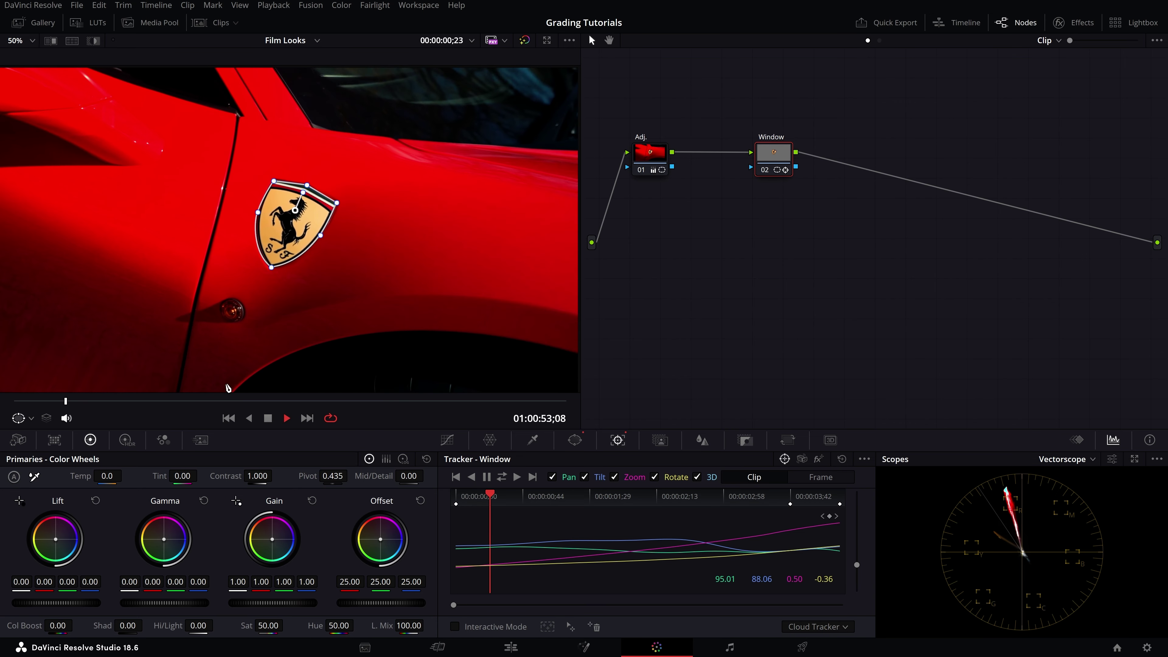
{"action": "key", "text": "space"}
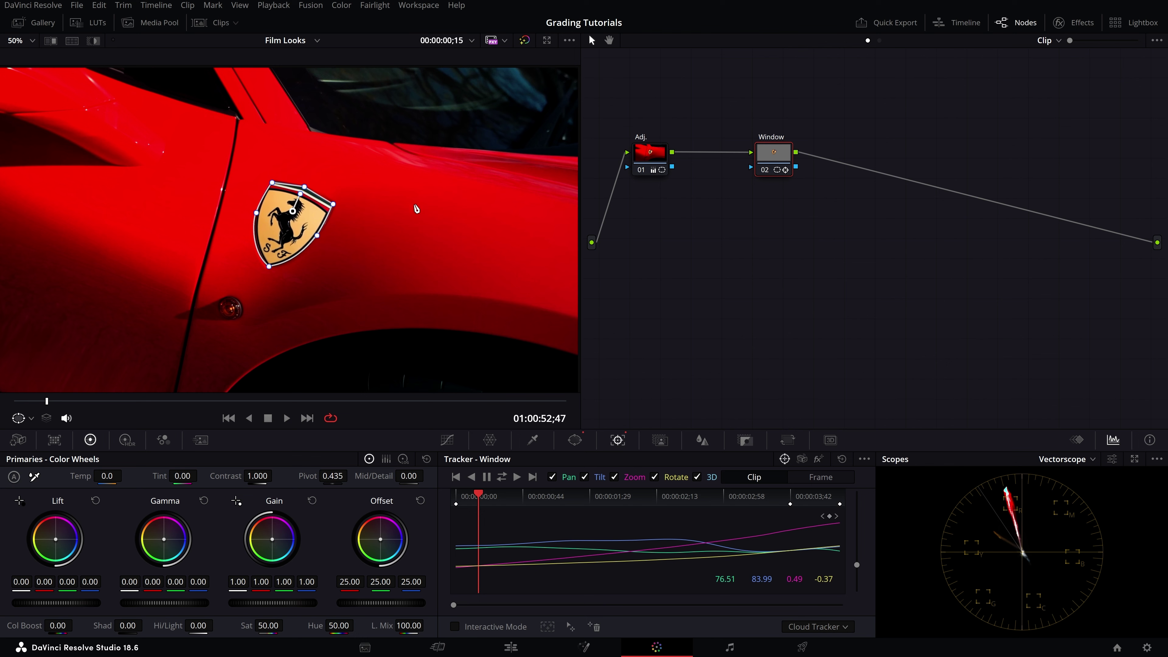
{"action": "key", "text": "Left"}
{"action": "key", "text": "Left"}
{"action": "key", "text": "Left"}
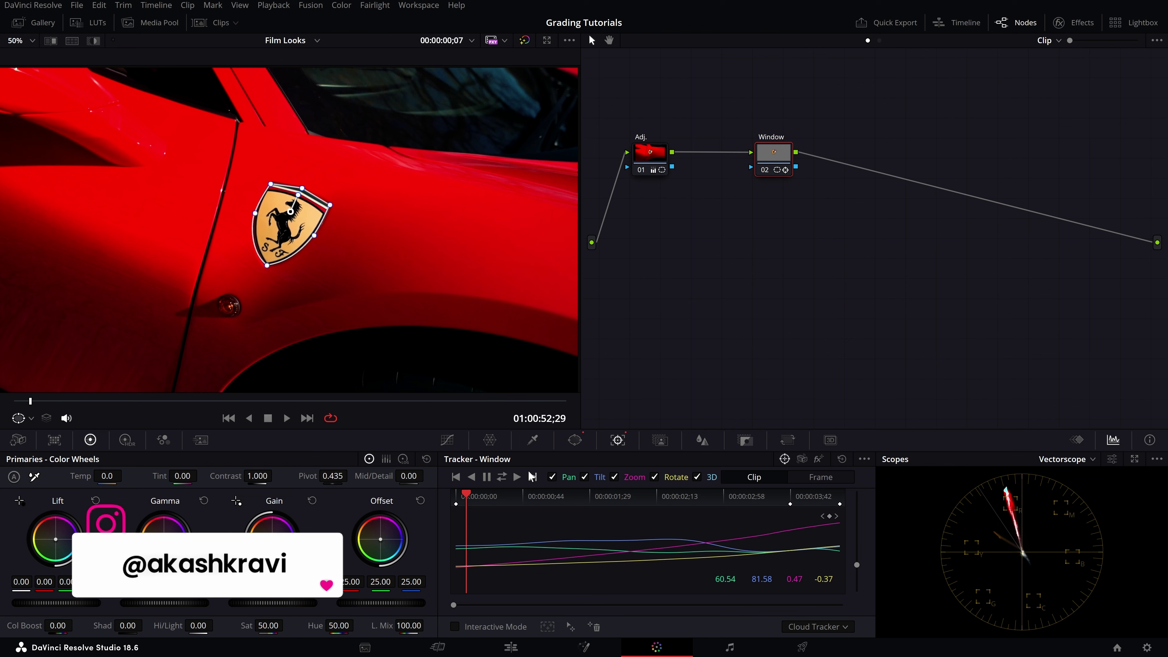
- At frame 02;22, drag the window's upper-right point far out onto the red bodywork
{"action": "left_click", "coordinate": [505, 504]}
{"action": "left_click_drag", "start_coordinate": [507, 508], "coordinate": [564, 506]}
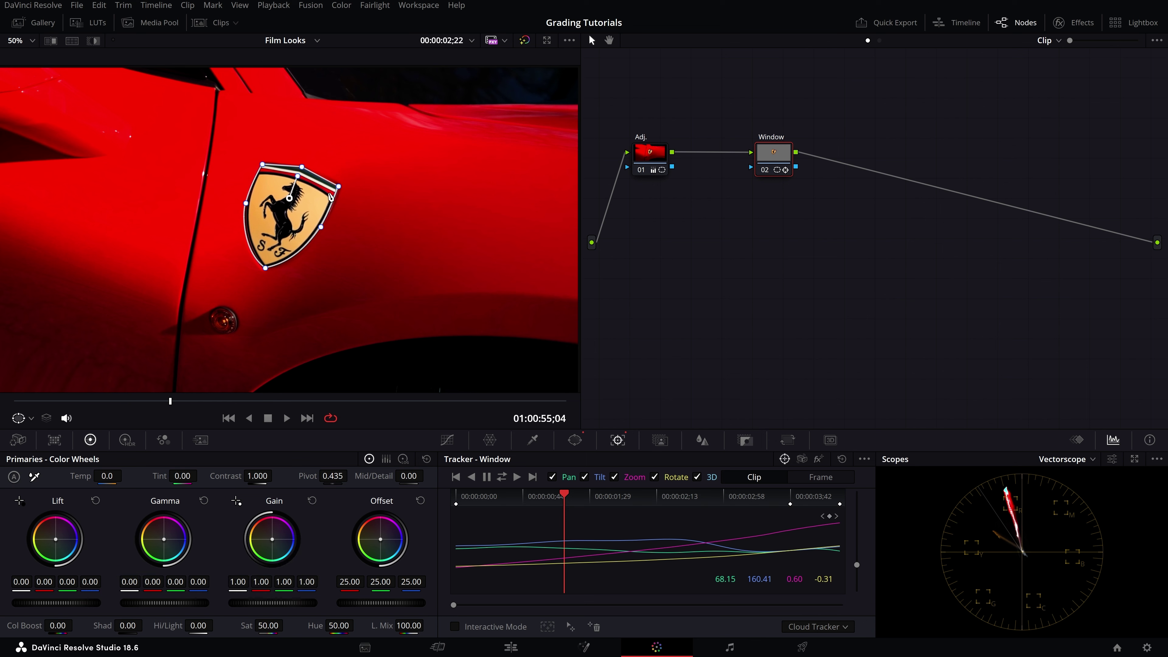
{"action": "left_click_drag", "start_coordinate": [339, 190], "coordinate": [411, 179]}
{"action": "left_click", "coordinate": [568, 502]}
{"action": "mouse_move", "coordinate": [568, 501]}
{"action": "left_mouse_down"}
{"action": "mouse_move", "coordinate": [494, 498]}
{"action": "mouse_move", "coordinate": [563, 503]}
{"action": "left_mouse_up"}
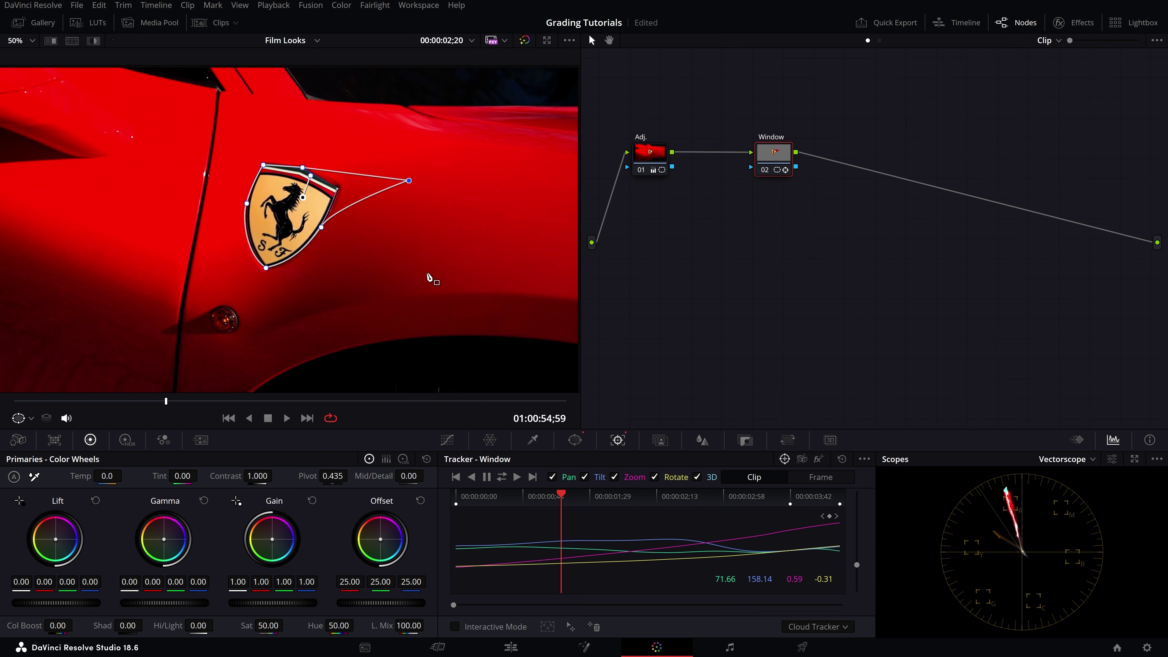
- Undo the stray point move, shift the window onto bare paint beside the badge, and replay
{"action": "key", "text": "ctrl+z"}
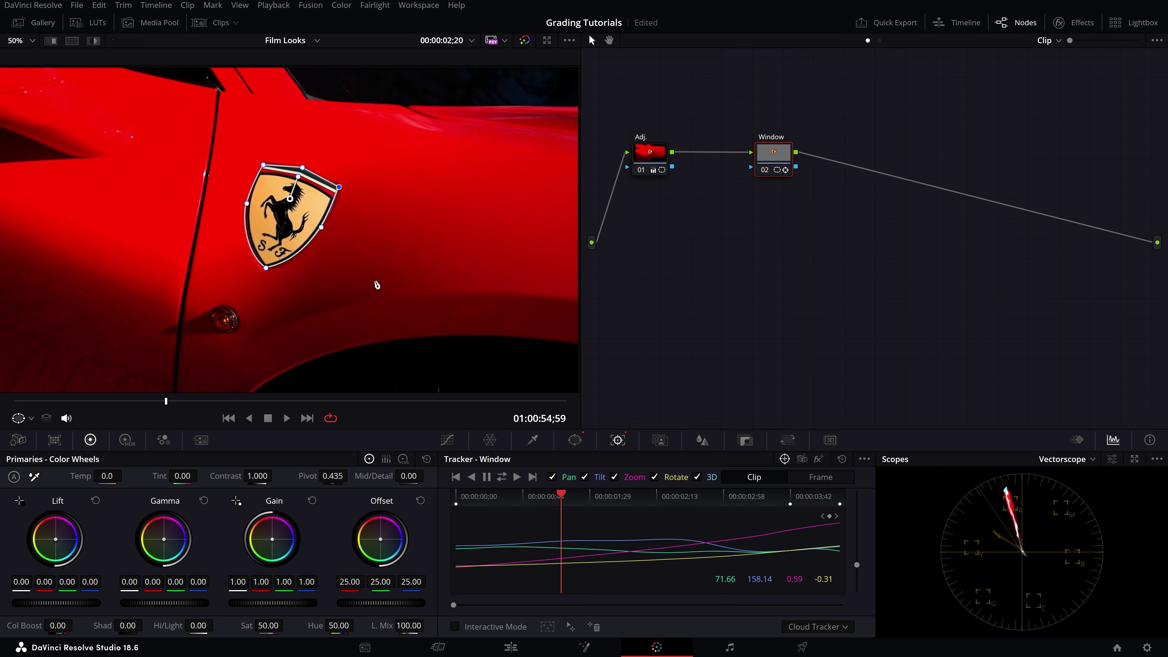
{"action": "scroll", "coordinate": [371, 221], "scroll_direction": "down", "scroll_amount": 2}
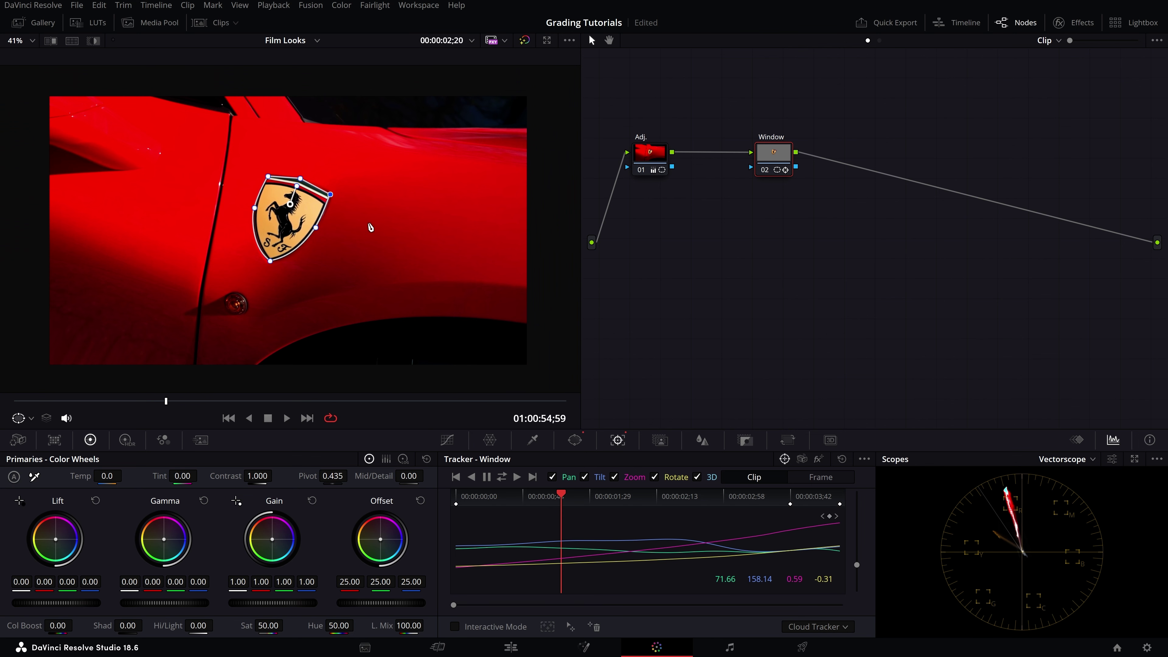
{"action": "scroll", "coordinate": [303, 205], "scroll_direction": "up", "scroll_amount": 1}
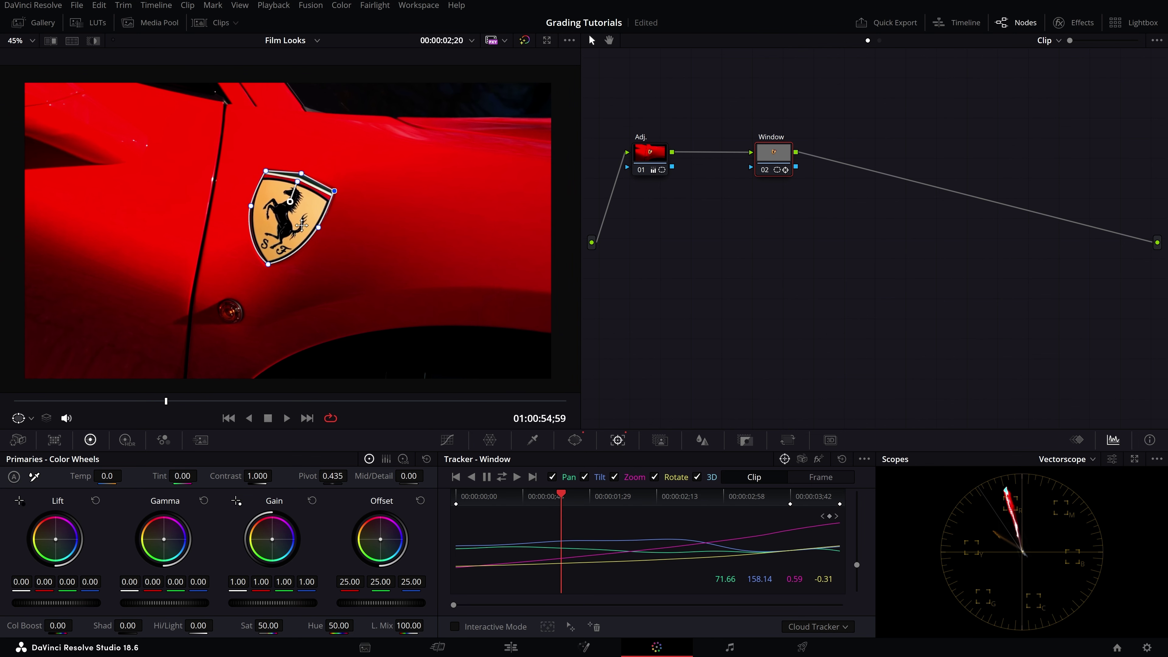
{"action": "scroll", "coordinate": [334, 224], "scroll_direction": "down", "scroll_amount": 1}
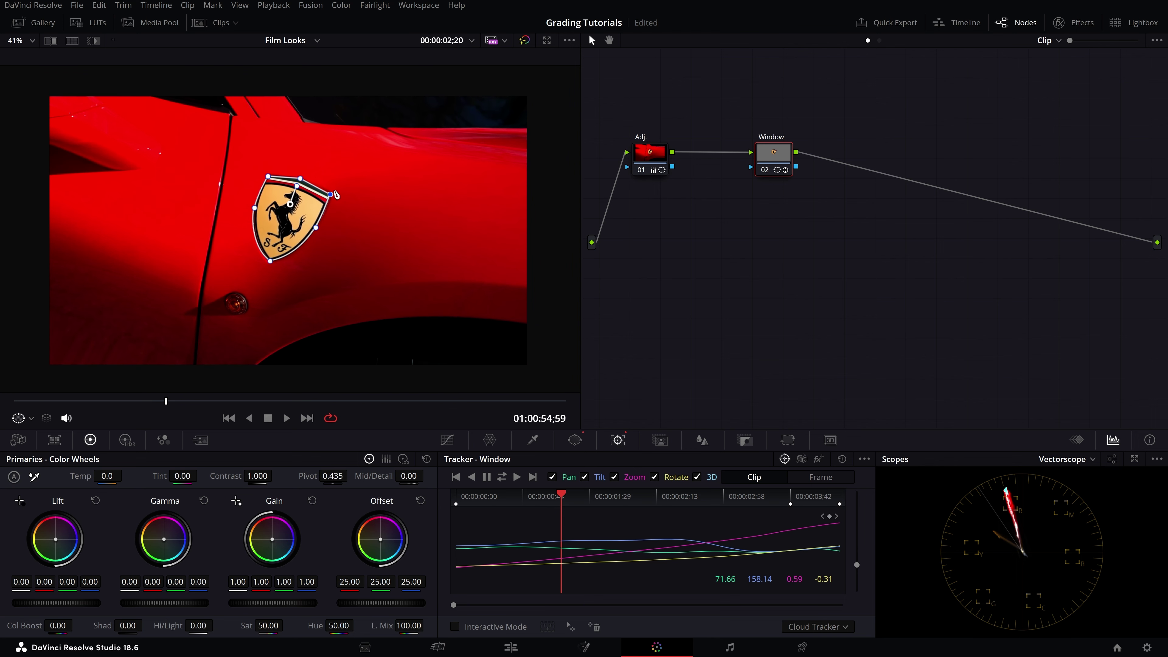
{"action": "left_click_drag", "start_coordinate": [290, 204], "coordinate": [422, 207]}
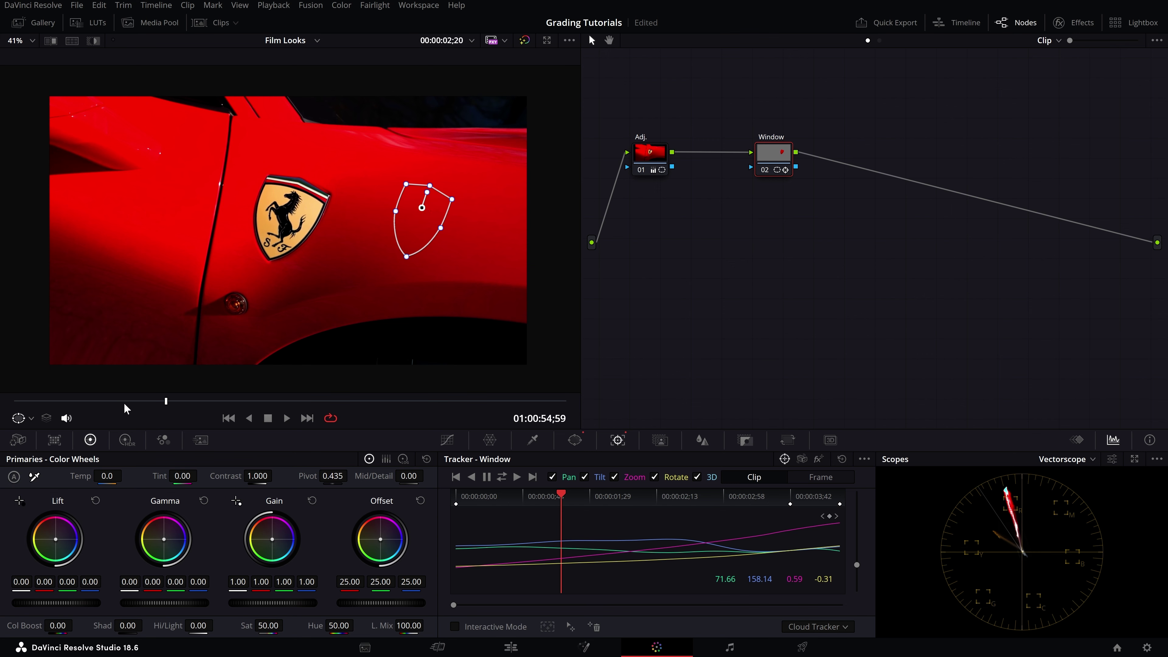
{"action": "left_click_drag", "start_coordinate": [128, 407], "coordinate": [5, 408]}
{"action": "key", "text": "space"}
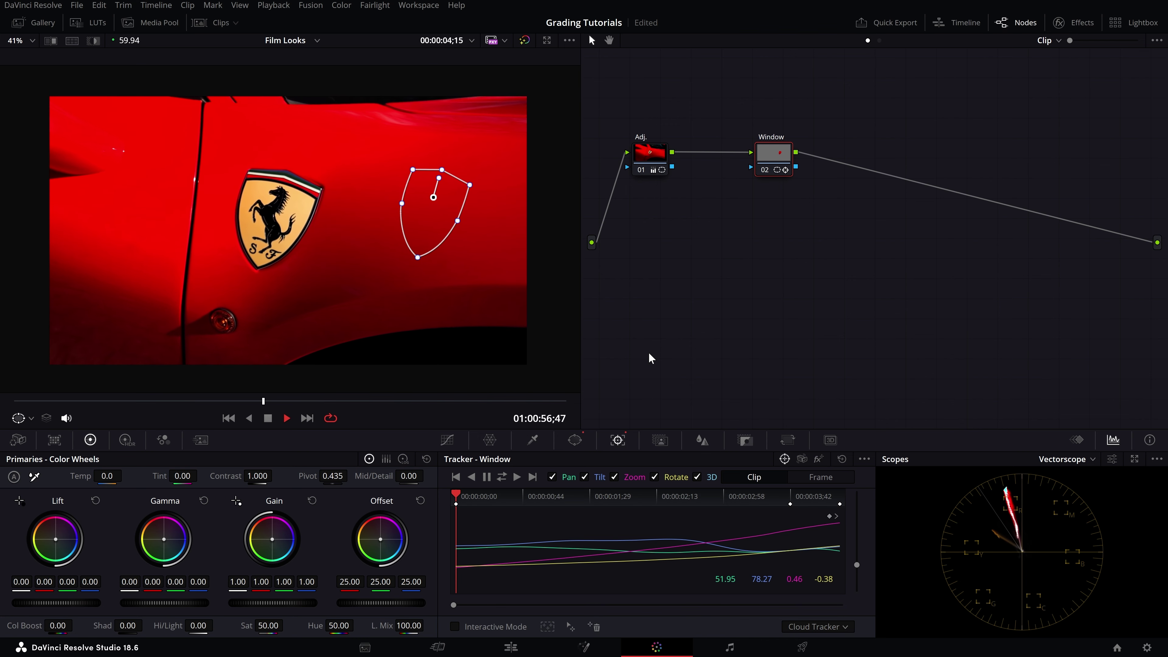
{"action": "key", "text": "space"}
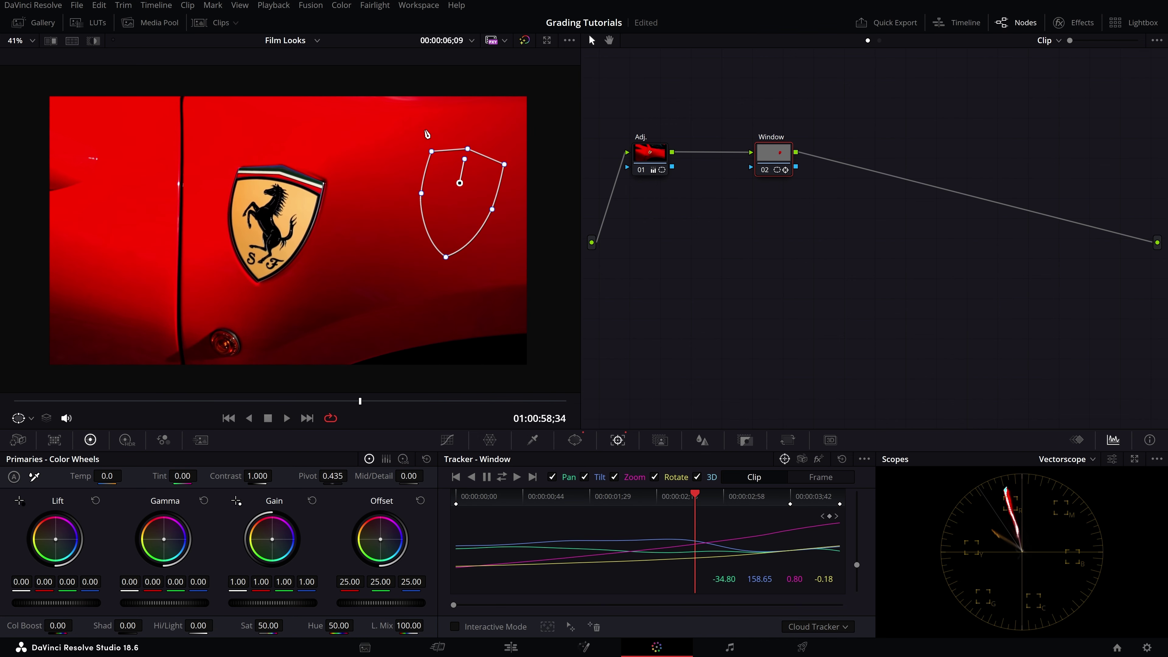
- Reposition the window, replay from the start, and set Gain to 1.00, 0.01, 1.26, 1.87
{"action": "left_click_drag", "start_coordinate": [461, 182], "coordinate": [398, 210]}
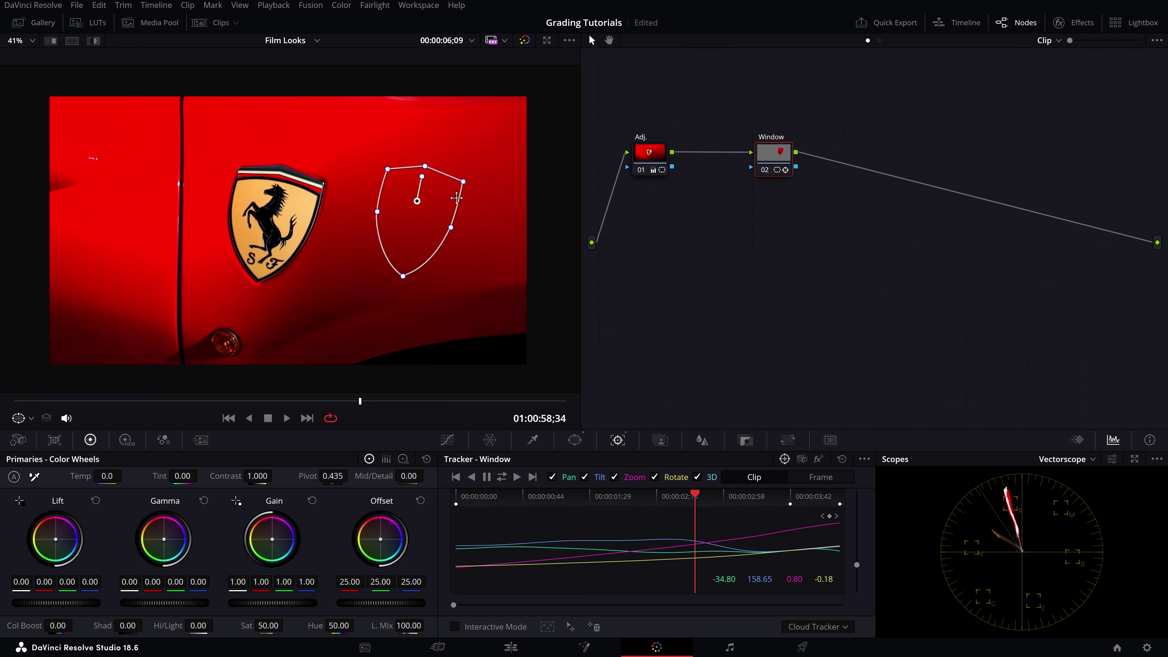
{"action": "left_click_drag", "start_coordinate": [412, 217], "coordinate": [414, 200]}
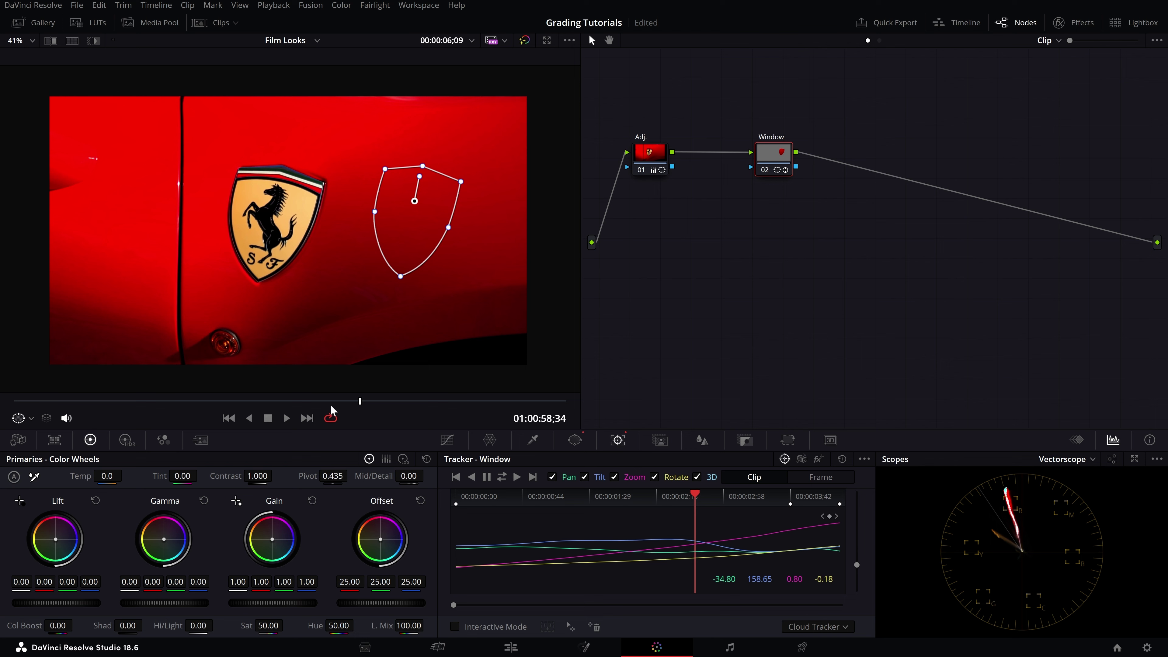
{"action": "left_click_drag", "start_coordinate": [332, 404], "coordinate": [9, 402]}
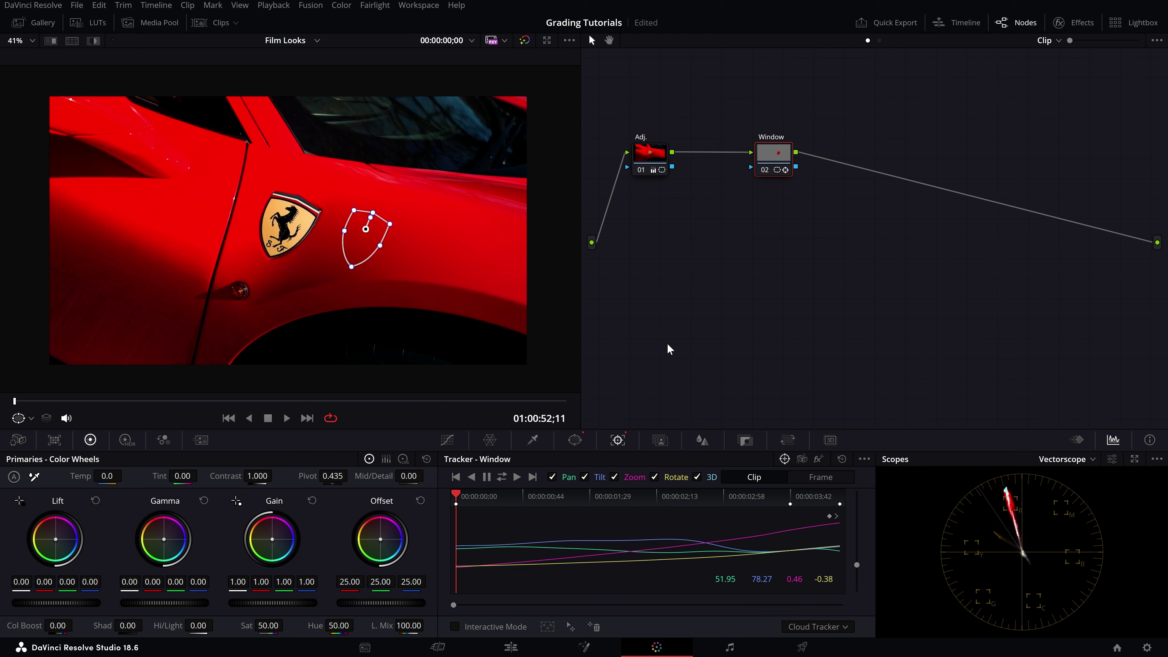
{"action": "key", "text": "space"}
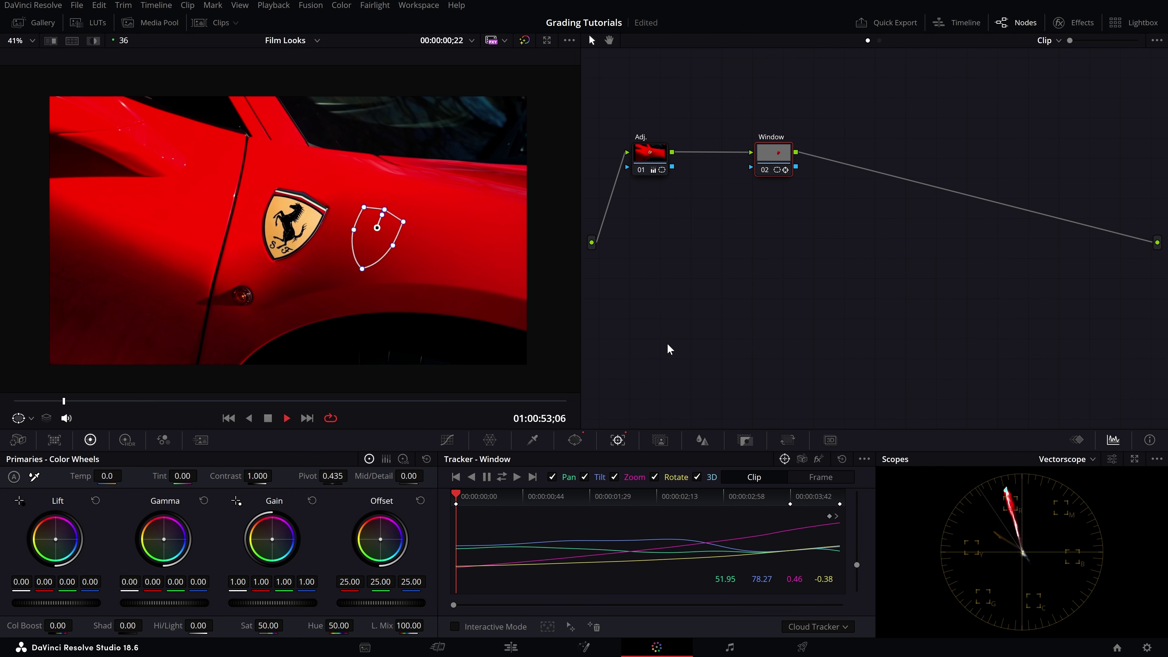
{"action": "key", "text": "space"}
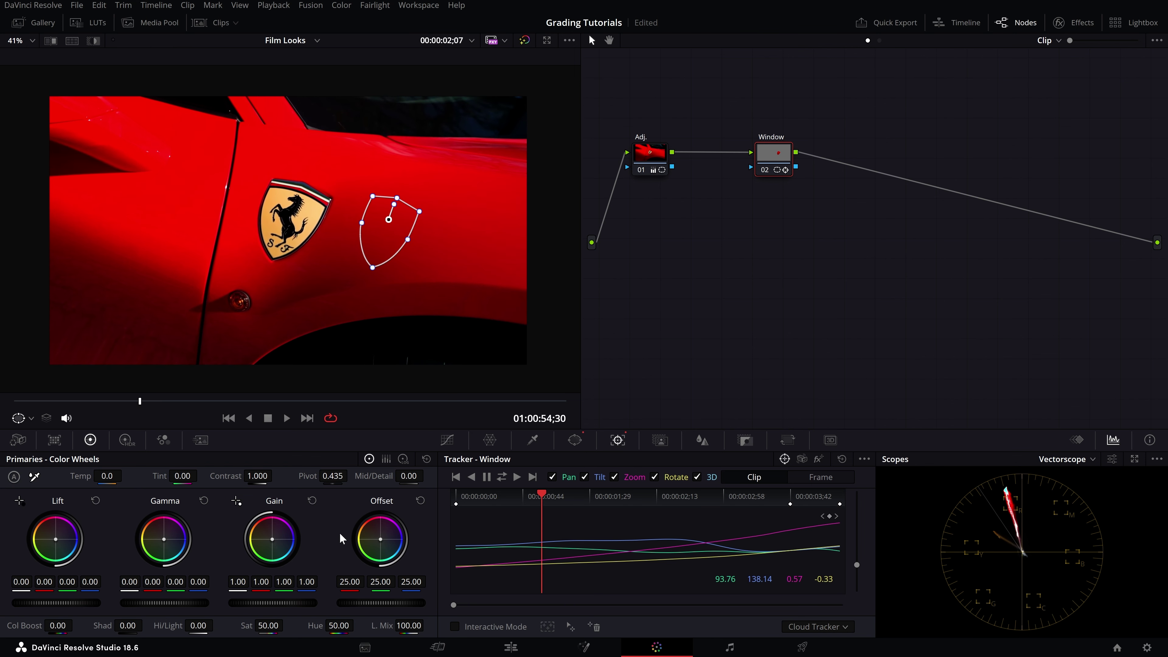
{"action": "left_click_drag", "start_coordinate": [282, 546], "coordinate": [290, 566]}
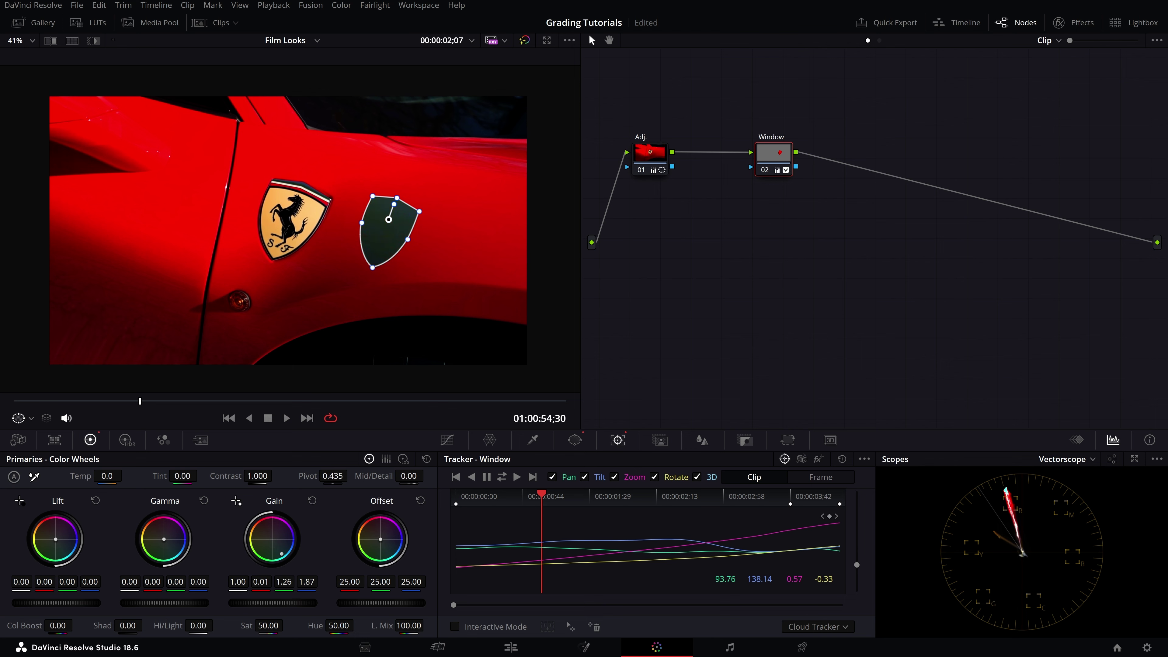
- Play the clip to watch the green-tinted window follow the car, then scrub back to an earlier frame
{"action": "key", "text": "space"}
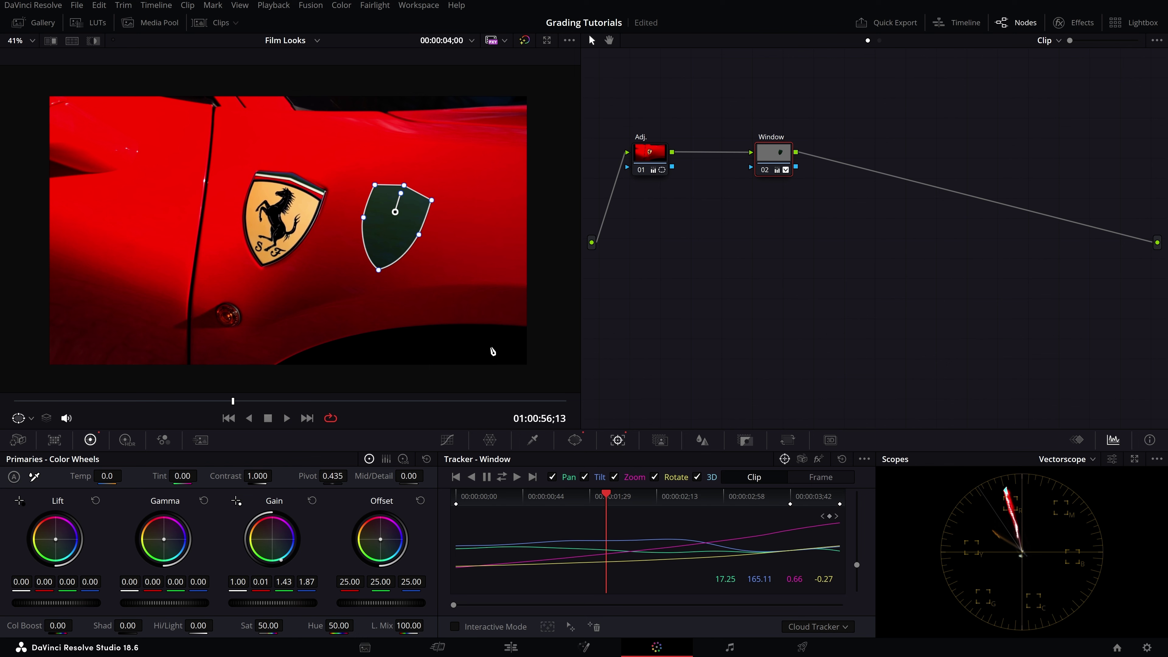
{"action": "mouse_move", "coordinate": [232, 401]}
{"action": "left_mouse_down"}
{"action": "mouse_move", "coordinate": [67, 404]}
{"action": "mouse_move", "coordinate": [83, 403]}
{"action": "left_mouse_up"}
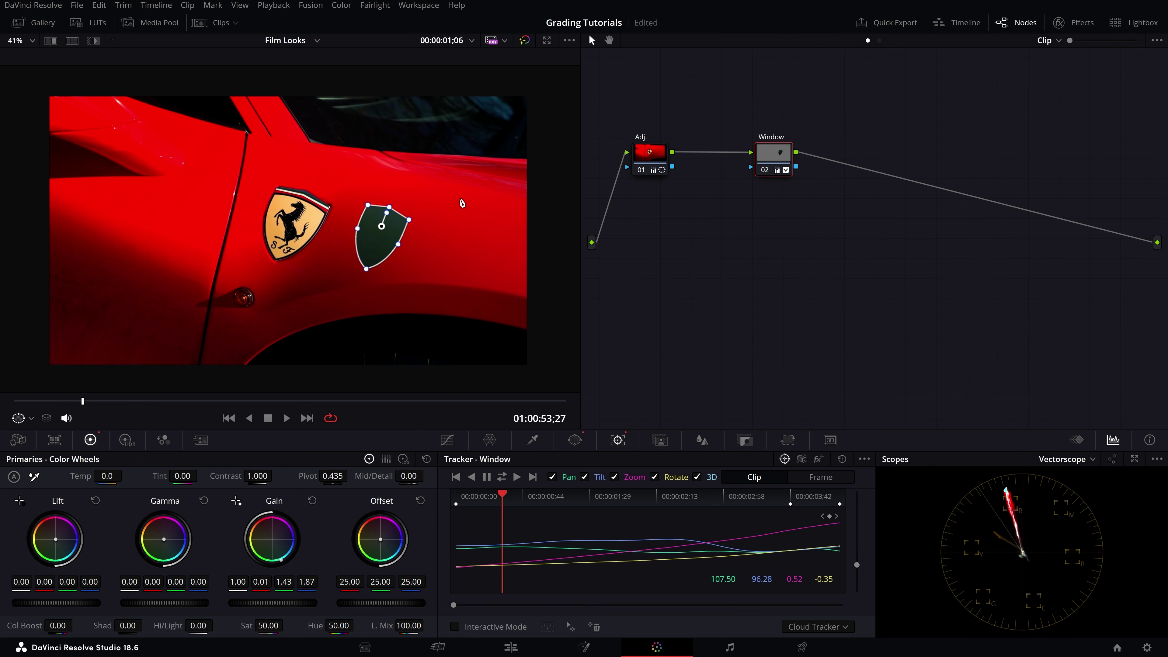
- Undo the green test grade and move the pen window back over the Ferrari badge
{"action": "key", "text": "ctrl+z"}
{"action": "left_click_drag", "start_coordinate": [383, 236], "coordinate": [299, 227]}
{"action": "scroll", "coordinate": [280, 192], "scroll_direction": "up", "scroll_amount": 3}
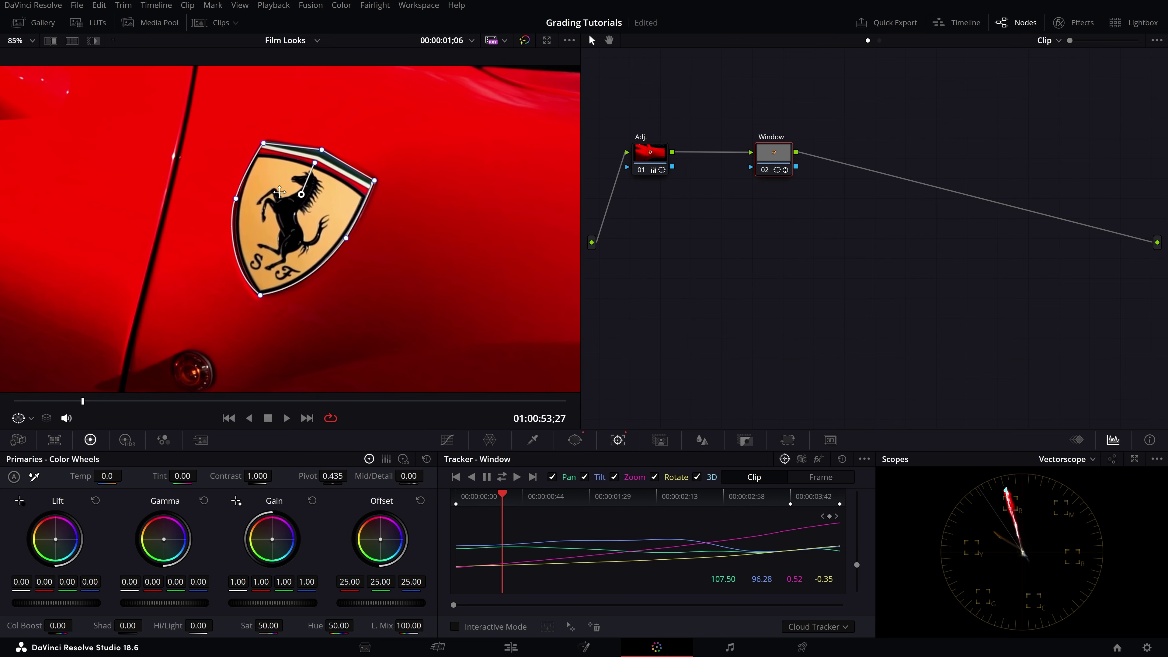
{"action": "scroll", "coordinate": [358, 203], "scroll_direction": "down", "scroll_amount": 2}
{"action": "scroll", "coordinate": [358, 204], "scroll_direction": "down", "scroll_amount": 3}
{"action": "scroll", "coordinate": [358, 204], "scroll_direction": "up", "scroll_amount": 4}
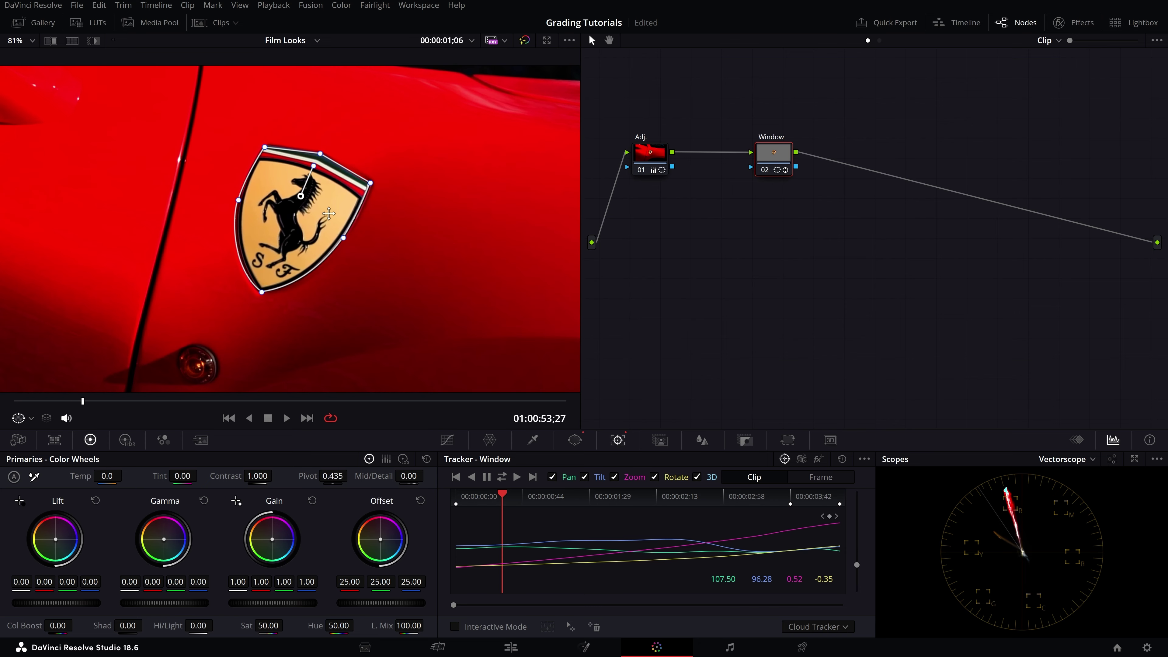
{"action": "scroll", "coordinate": [328, 214], "scroll_direction": "down", "scroll_amount": 1}
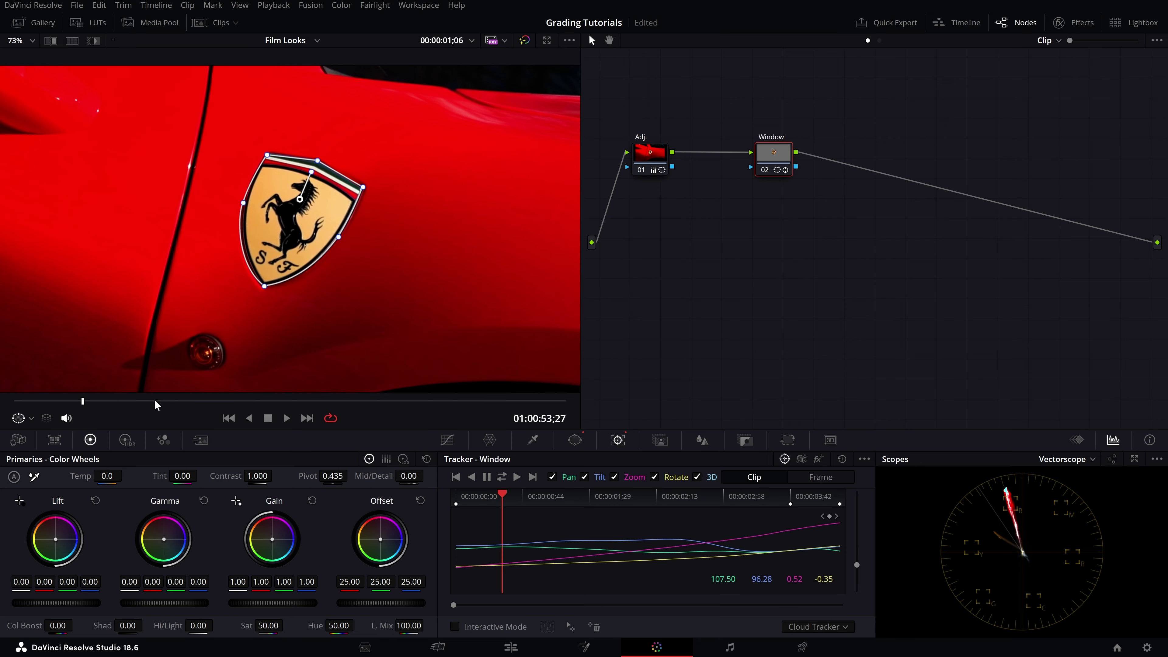
- Check the window's fit at a later frame, then save the project
{"action": "left_click_drag", "start_coordinate": [119, 401], "coordinate": [187, 401]}
{"action": "scroll", "coordinate": [273, 246], "scroll_direction": "down", "scroll_amount": 3}
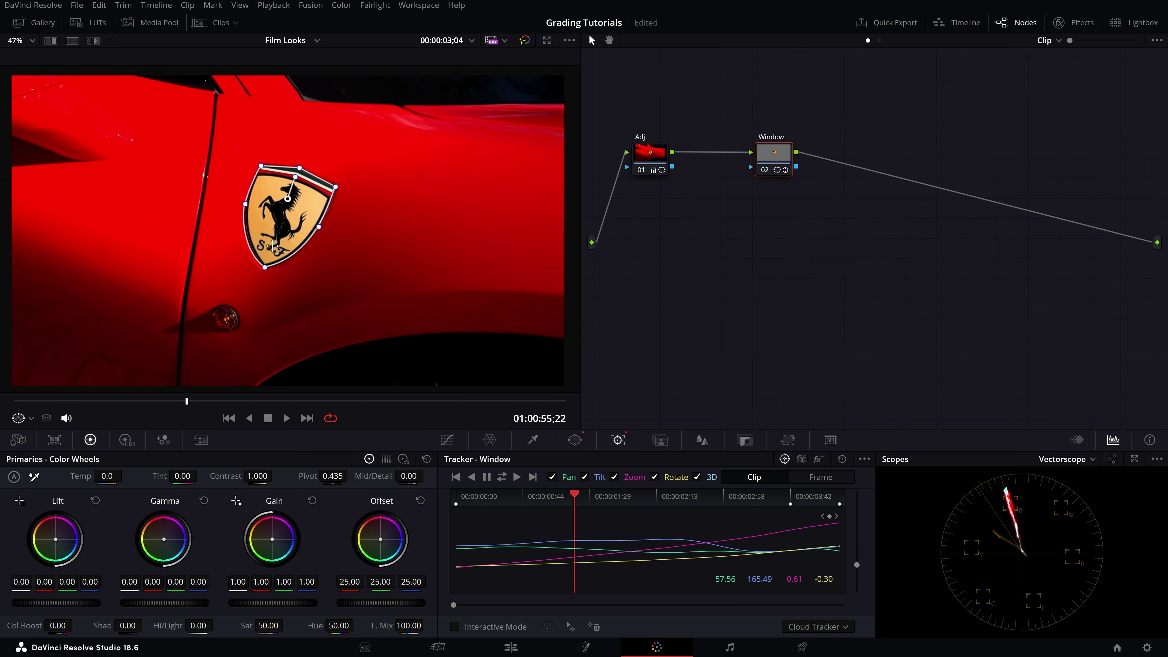
{"action": "scroll", "coordinate": [362, 253], "scroll_direction": "down", "scroll_amount": 2}
{"action": "scroll", "coordinate": [347, 240], "scroll_direction": "up", "scroll_amount": 1}
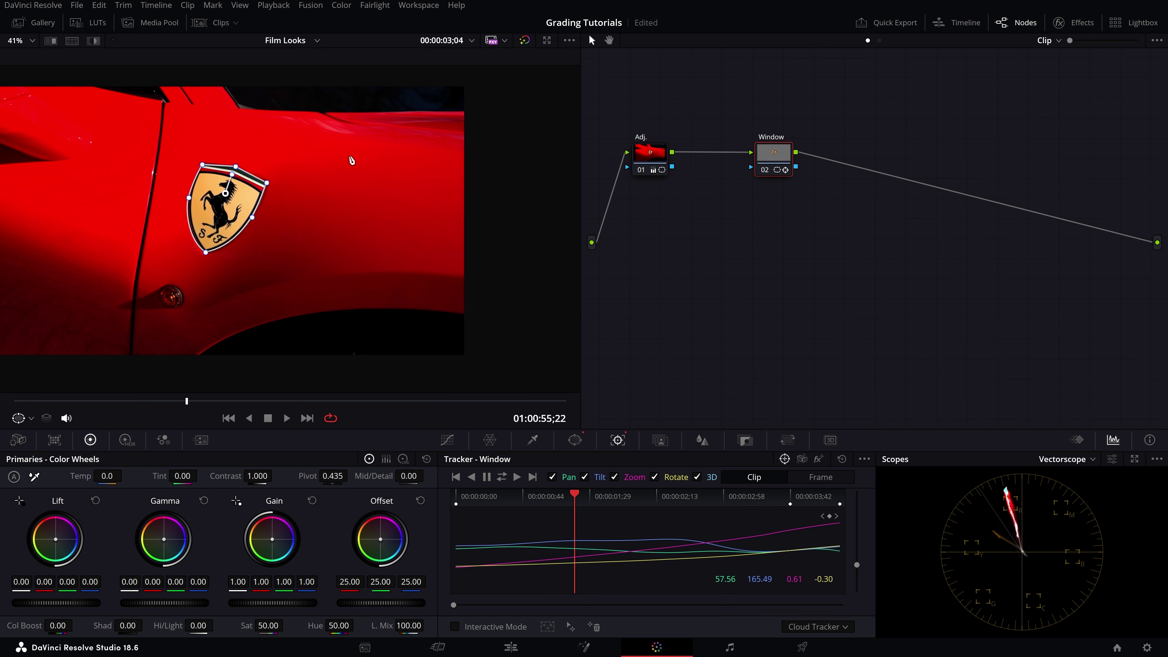
{"action": "key", "text": "ctrl+s"}
- Play the clip to review the tracked window, then return near the start
{"action": "mouse_move", "coordinate": [225, 403]}
{"action": "left_mouse_down"}
{"action": "mouse_move", "coordinate": [136, 399]}
{"action": "mouse_move", "coordinate": [231, 399]}
{"action": "left_mouse_up"}
{"action": "key", "text": "space"}
{"action": "key", "text": "space"}
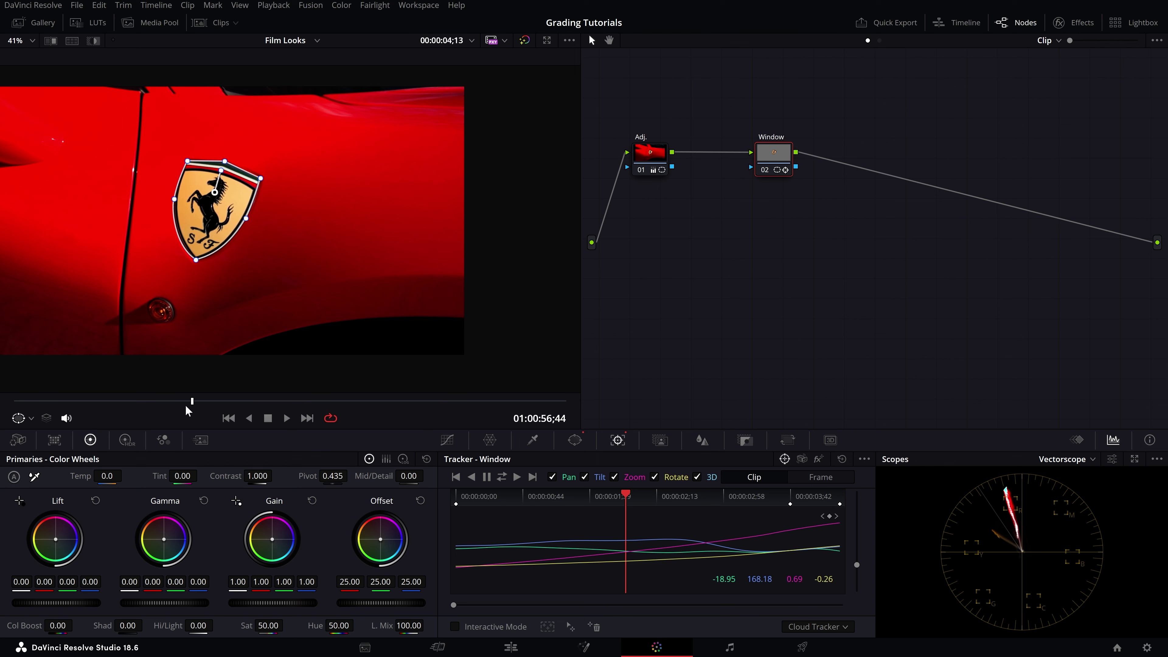
{"action": "left_click_drag", "start_coordinate": [194, 403], "coordinate": [59, 402]}
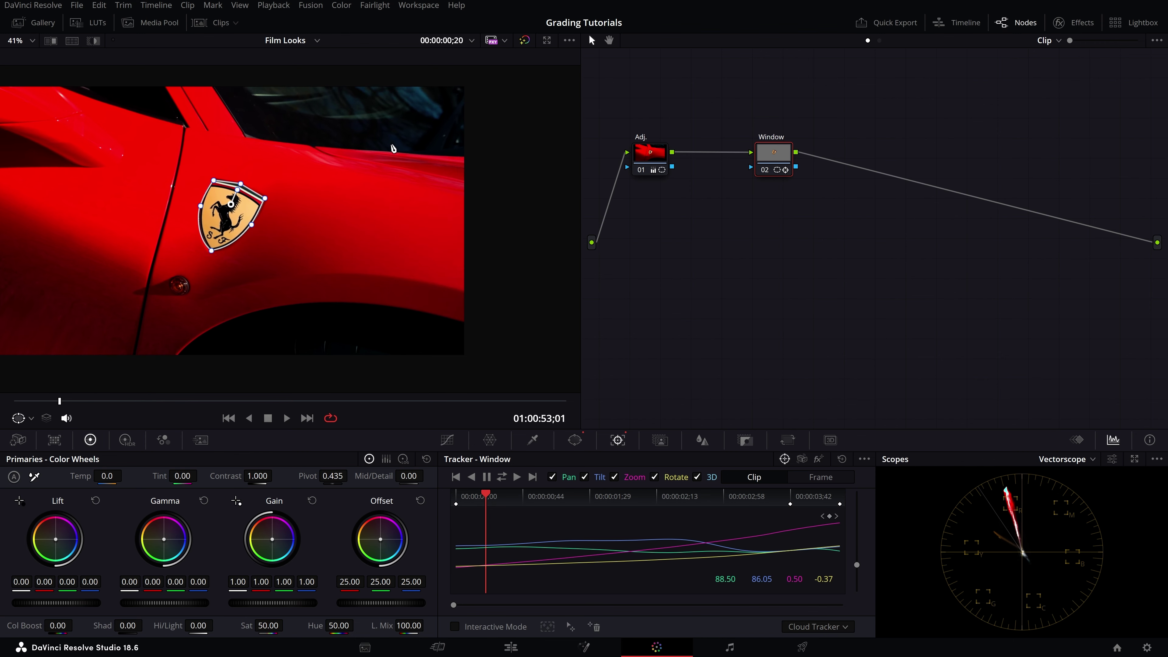
- Zoom and pan around the badge, then move the pen window off the badge and back over it
{"action": "scroll", "coordinate": [315, 183], "scroll_direction": "up", "scroll_amount": 3}
{"action": "scroll", "coordinate": [272, 230], "scroll_direction": "up", "scroll_amount": 2}
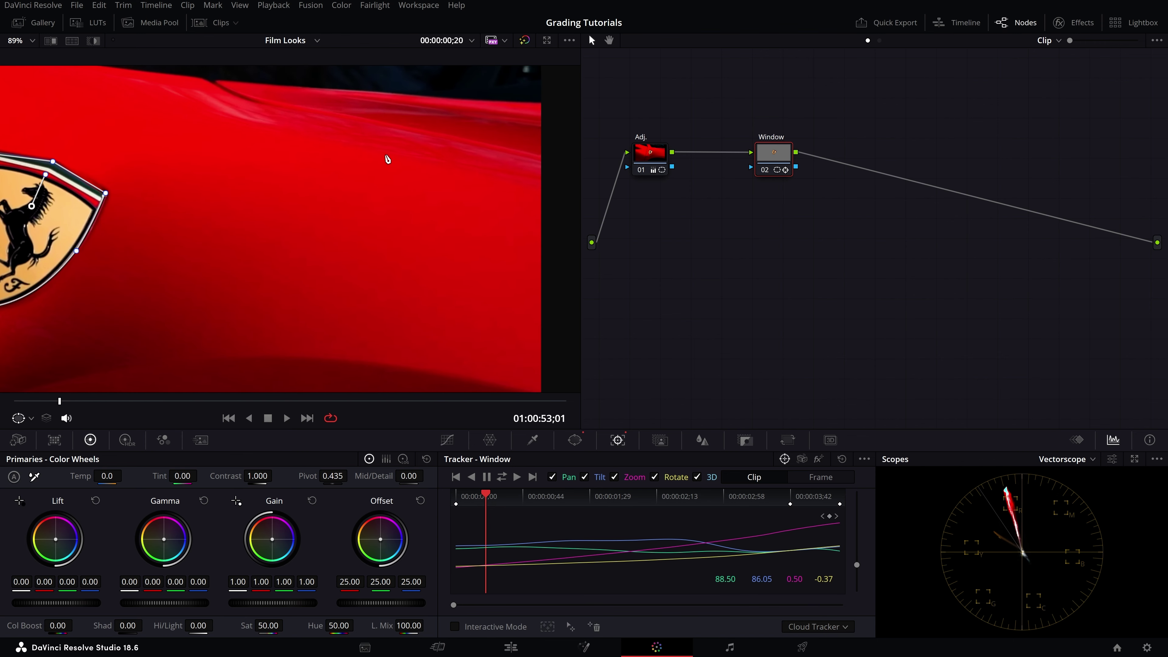
{"action": "scroll", "coordinate": [465, 184], "scroll_direction": "down", "scroll_amount": 3}
{"action": "scroll", "coordinate": [276, 234], "scroll_direction": "down", "scroll_amount": 1}
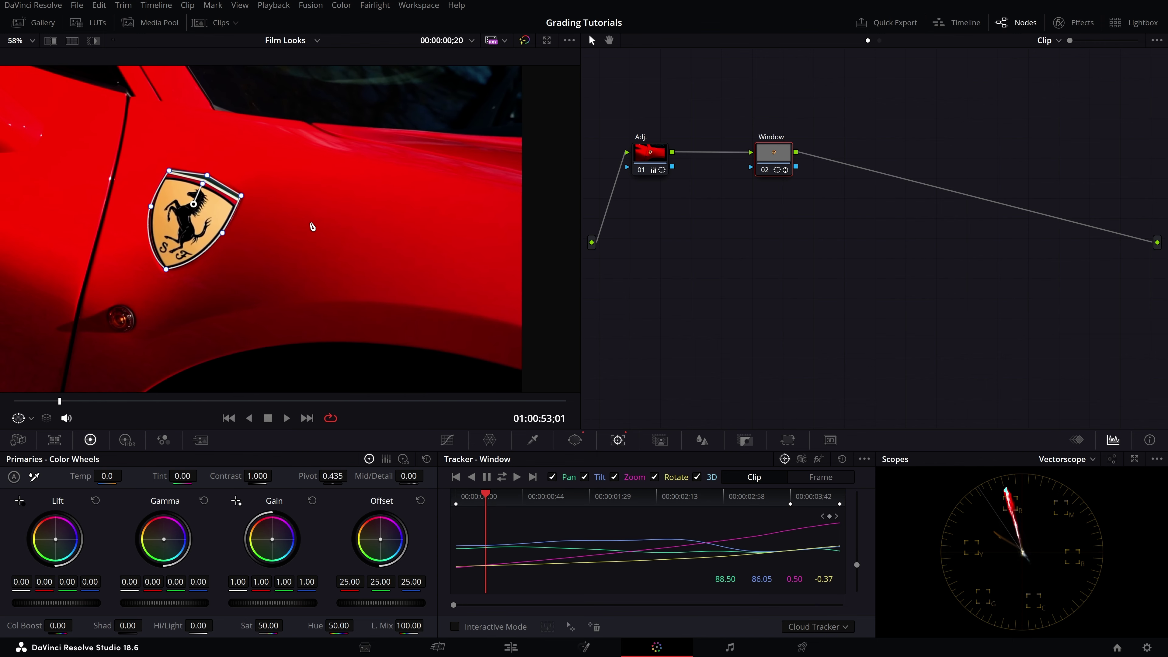
{"action": "scroll", "coordinate": [341, 215], "scroll_direction": "down", "scroll_amount": 1}
{"action": "scroll", "coordinate": [378, 211], "scroll_direction": "down", "scroll_amount": 1}
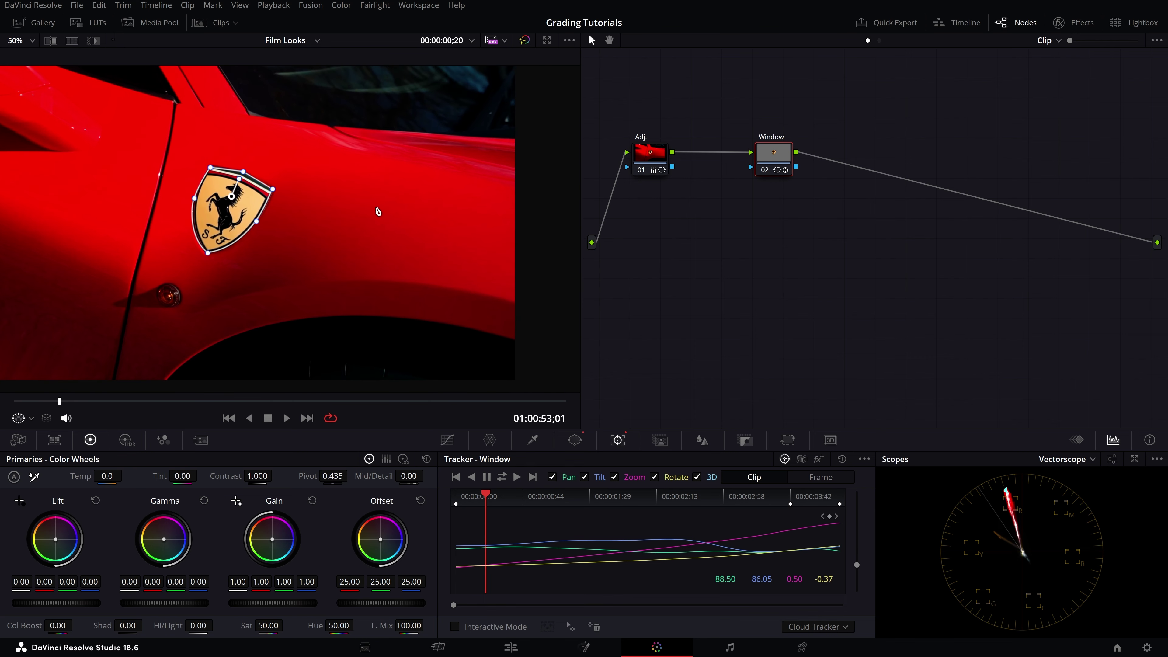
{"action": "scroll", "coordinate": [445, 201], "scroll_direction": "up", "scroll_amount": 1}
{"action": "scroll", "coordinate": [439, 194], "scroll_direction": "down", "scroll_amount": 2}
{"action": "scroll", "coordinate": [378, 207], "scroll_direction": "up", "scroll_amount": 1}
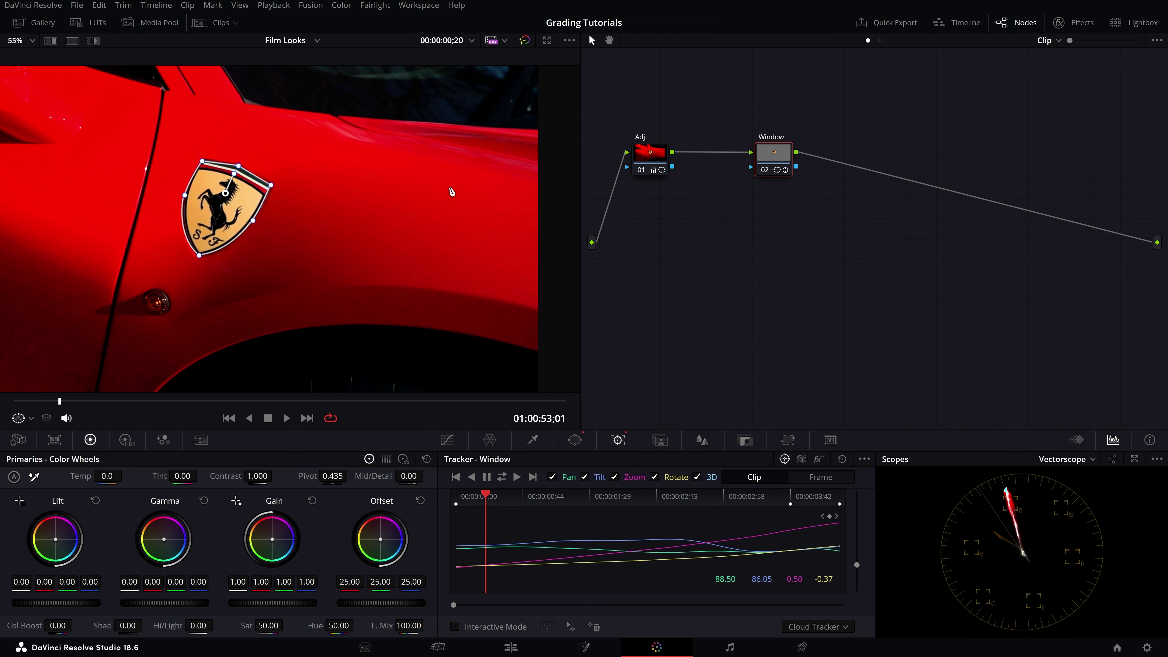
{"action": "scroll", "coordinate": [354, 203], "scroll_direction": "up", "scroll_amount": 1}
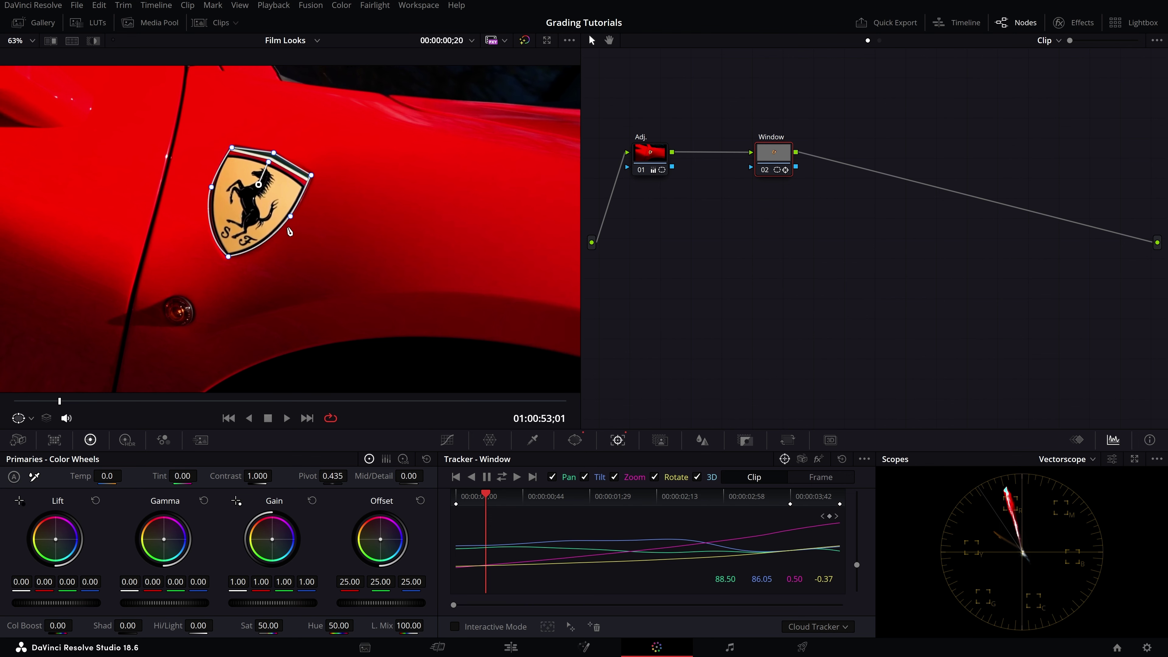
{"action": "left_click_drag", "start_coordinate": [436, 224], "coordinate": [350, 229]}
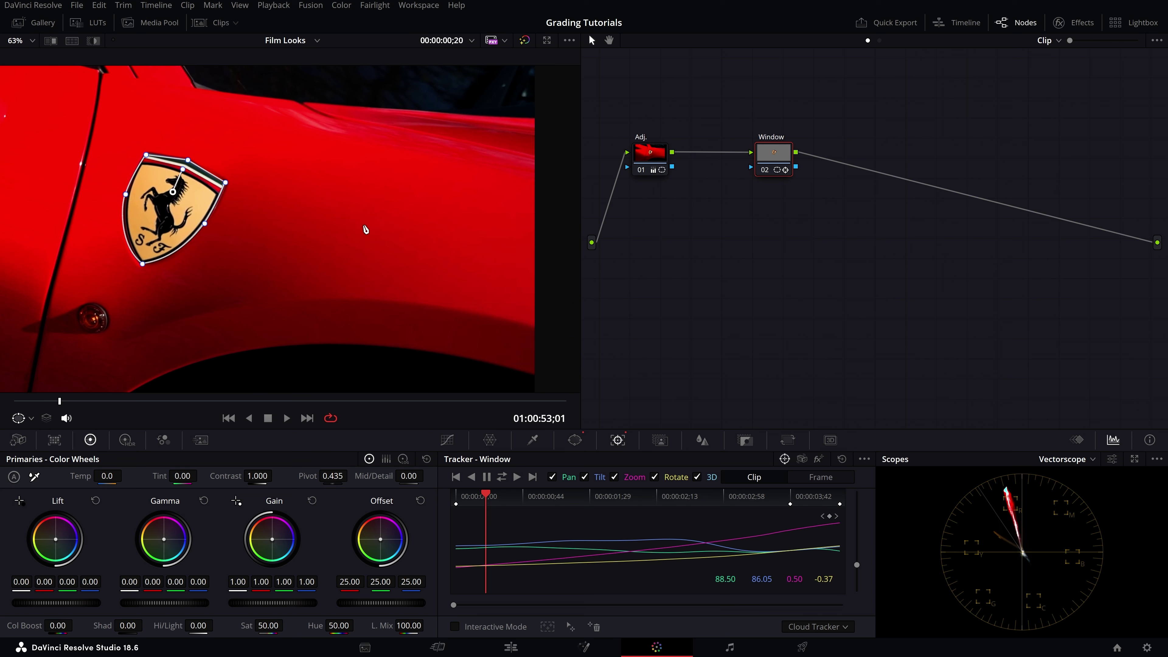
{"action": "left_click_drag", "start_coordinate": [156, 202], "coordinate": [394, 213]}
{"action": "mouse_move", "coordinate": [435, 201]}
{"action": "left_mouse_down"}
{"action": "mouse_move", "coordinate": [352, 218]}
{"action": "mouse_move", "coordinate": [398, 192]}
{"action": "left_mouse_up"}
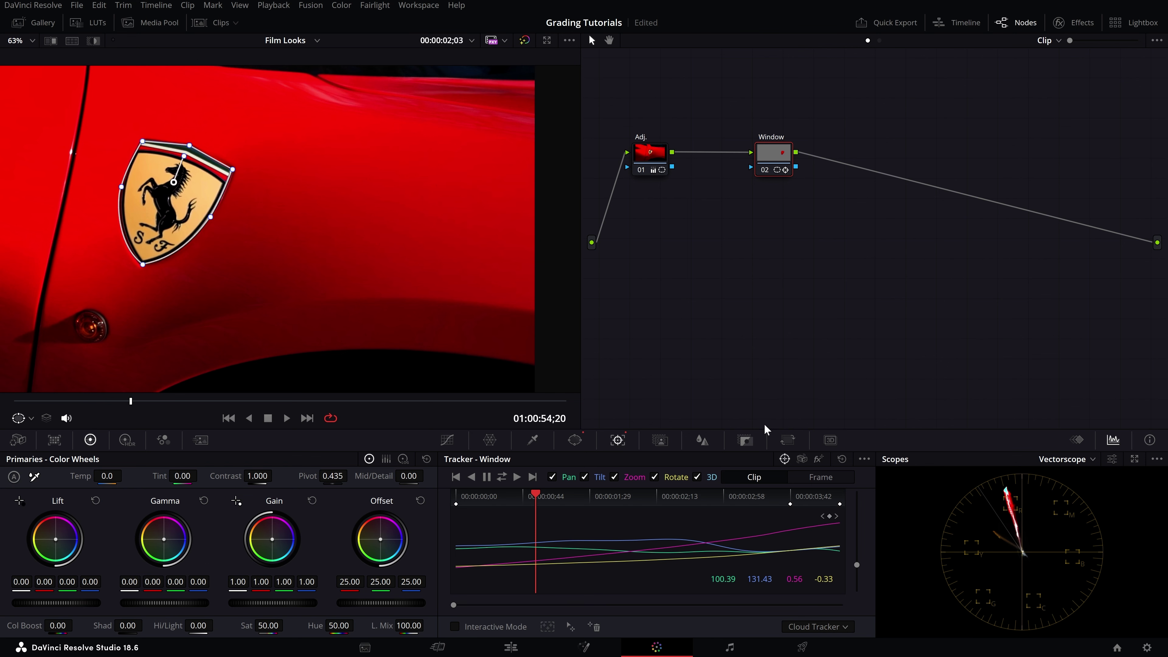
- Check frames around 00:00:01;19 and switch the window tracker from Clip to Frame mode
{"action": "left_click_drag", "start_coordinate": [130, 401], "coordinate": [65, 401]}
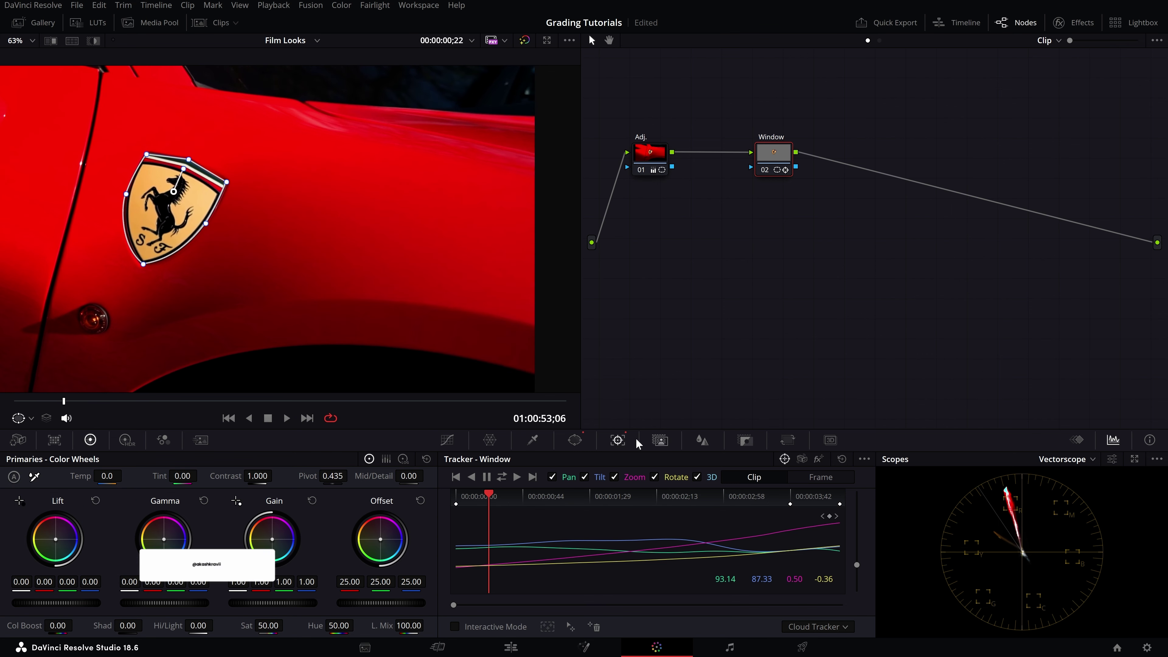
{"action": "left_click_drag", "start_coordinate": [65, 401], "coordinate": [111, 409]}
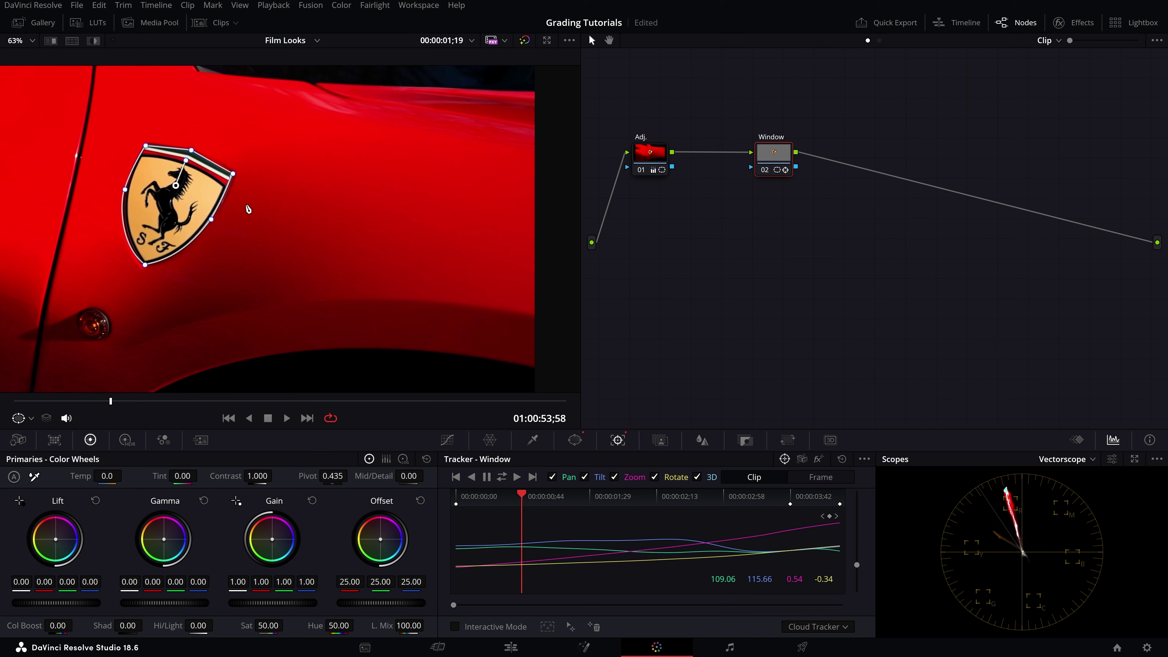
{"action": "left_click", "coordinate": [823, 479]}
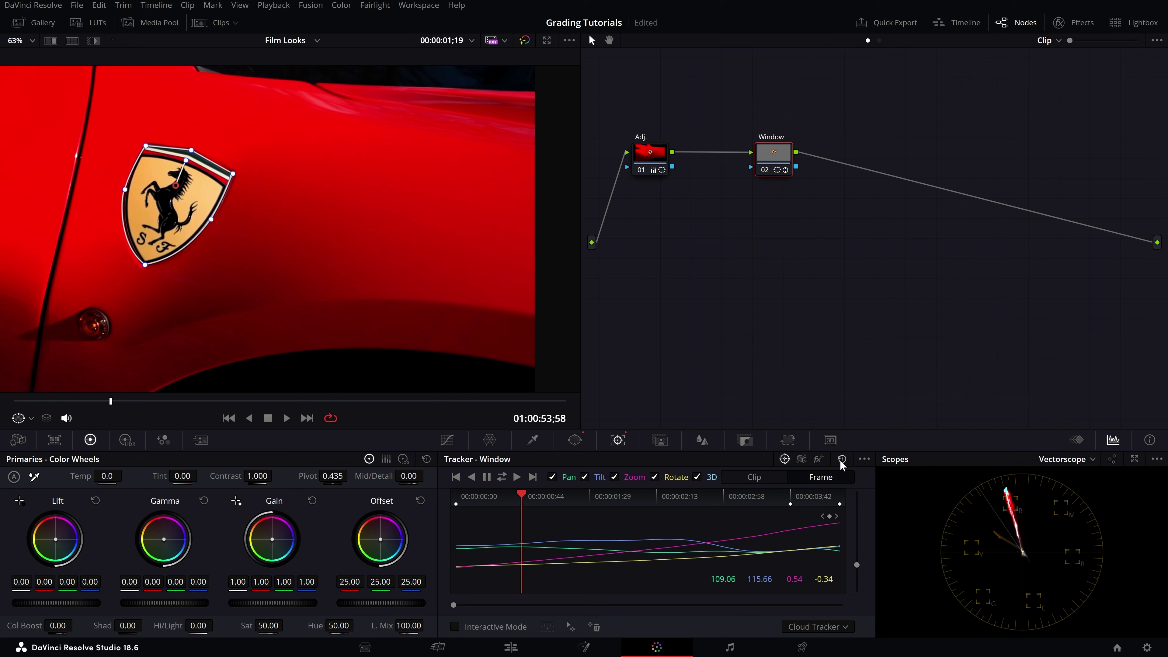
{"action": "left_click_drag", "start_coordinate": [111, 401], "coordinate": [310, 414]}
- Zoom in and step to a later frame to inspect the window around the badge's bottom tip
{"action": "scroll", "coordinate": [346, 246], "scroll_direction": "up", "scroll_amount": 2}
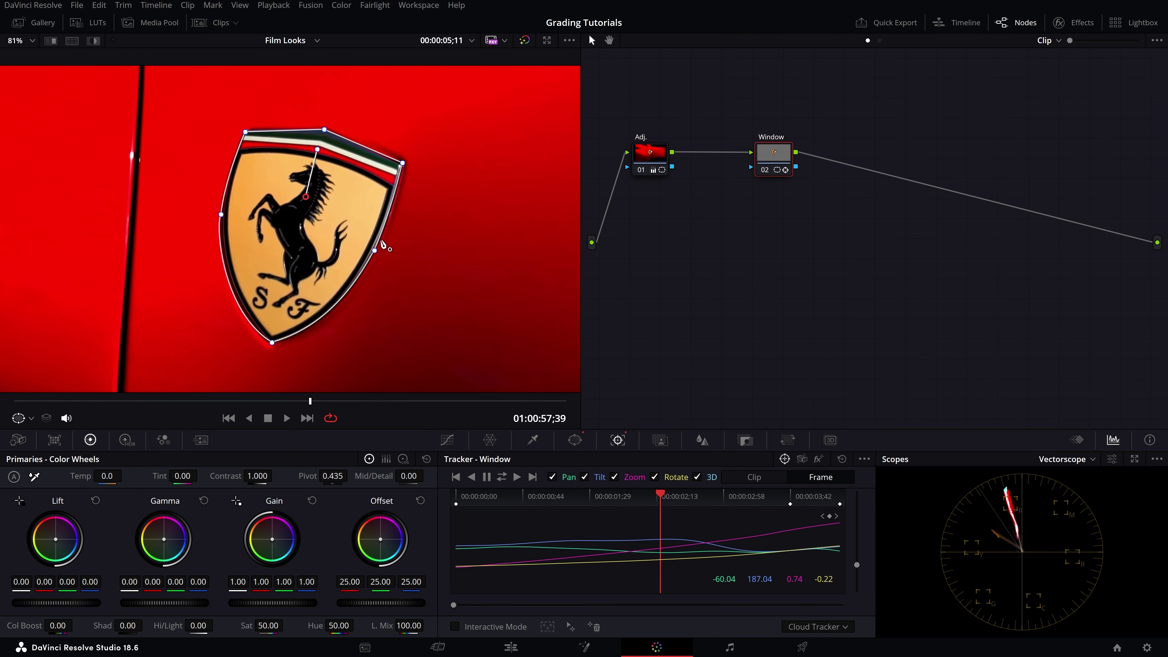
{"action": "scroll", "coordinate": [346, 246], "scroll_direction": "up", "scroll_amount": 2}
{"action": "scroll", "coordinate": [346, 246], "scroll_direction": "up", "scroll_amount": 1}
{"action": "mouse_move", "coordinate": [310, 401]}
{"action": "left_mouse_down"}
{"action": "mouse_move", "coordinate": [251, 399]}
{"action": "mouse_move", "coordinate": [311, 400]}
{"action": "left_mouse_up"}
{"action": "scroll", "coordinate": [285, 237], "scroll_direction": "up", "scroll_amount": 2}
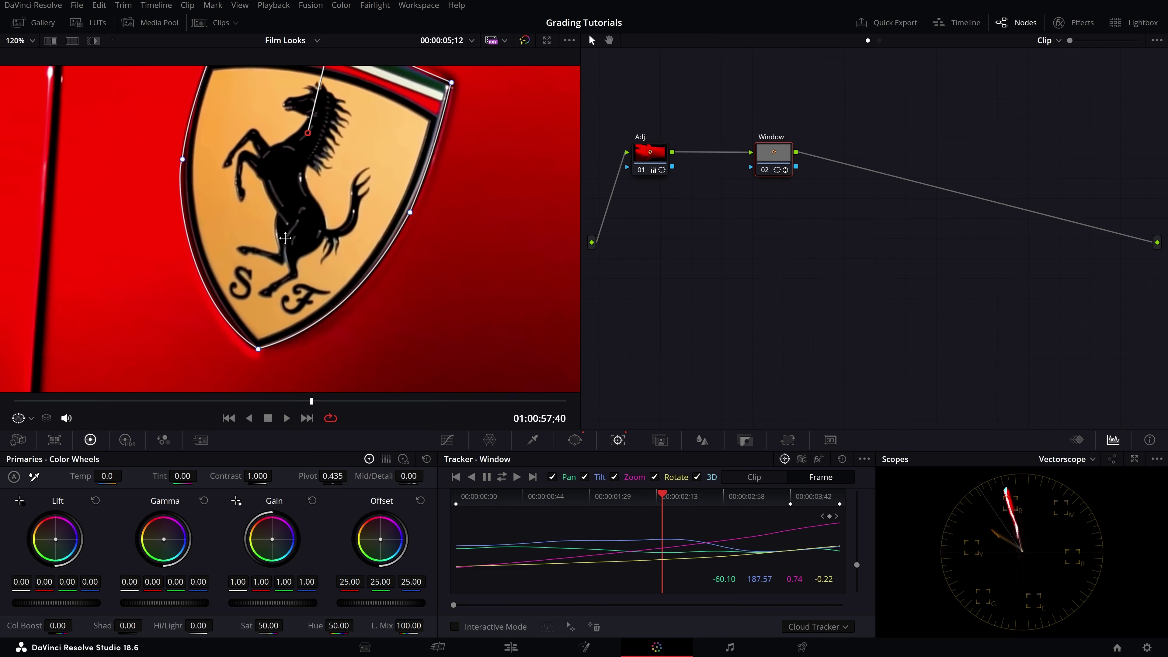
{"action": "scroll", "coordinate": [277, 252], "scroll_direction": "up", "scroll_amount": 1}
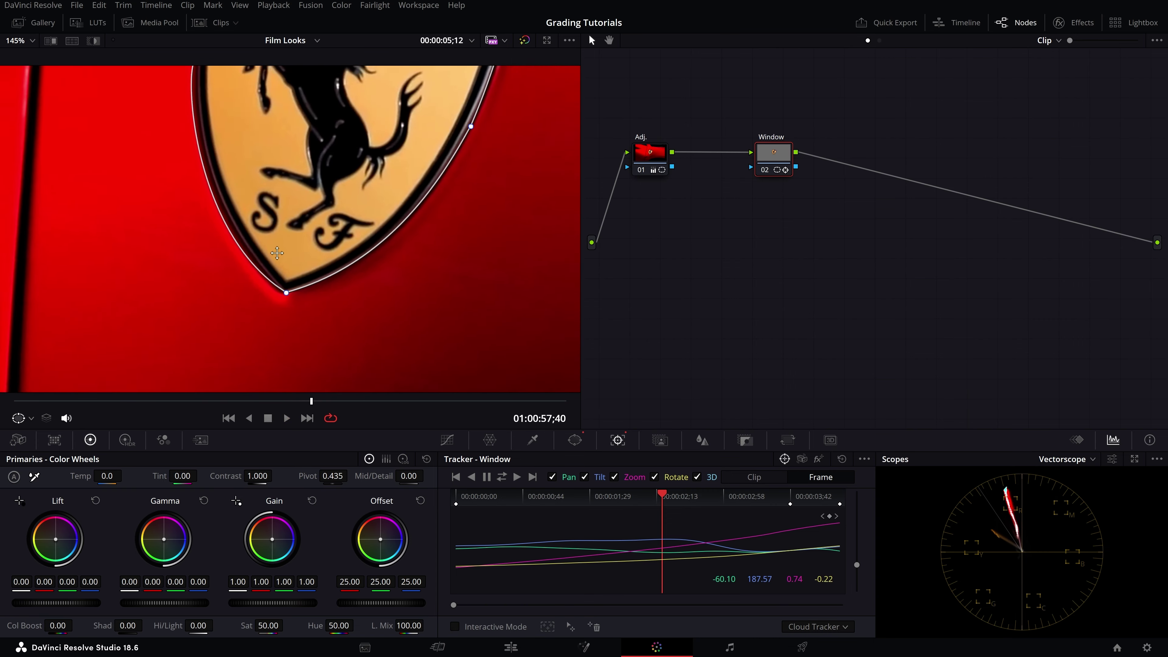
{"action": "scroll", "coordinate": [277, 252], "scroll_direction": "down", "scroll_amount": 1}
{"action": "scroll", "coordinate": [277, 253], "scroll_direction": "down", "scroll_amount": 1}
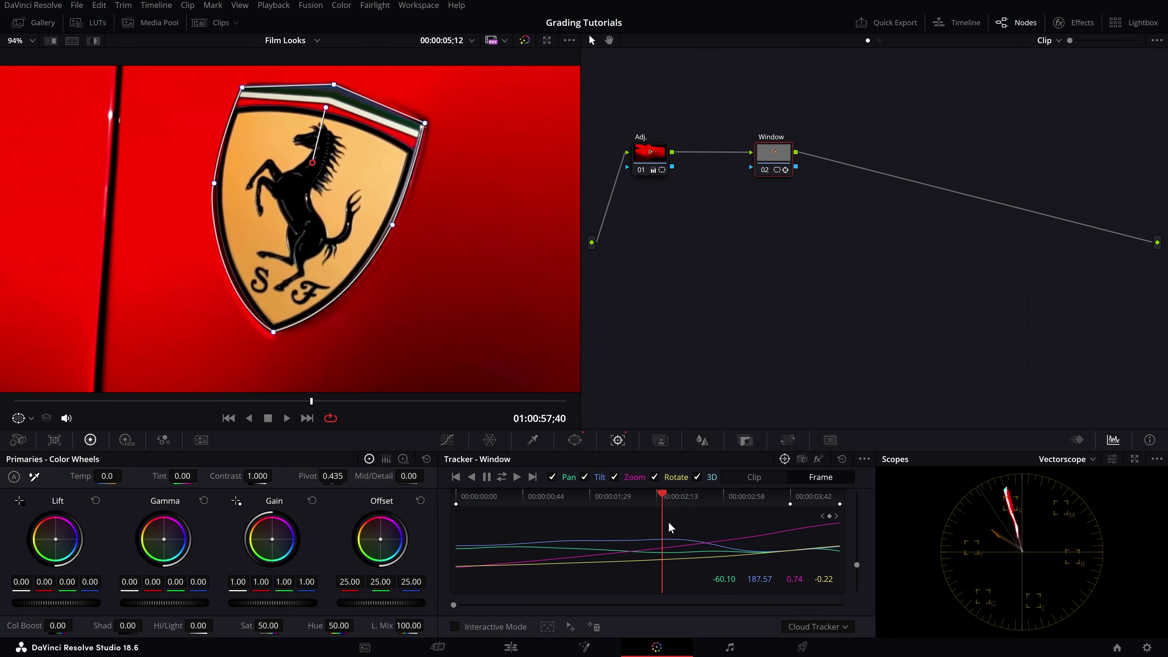
{"action": "mouse_move", "coordinate": [655, 501]}
{"action": "left_mouse_down"}
{"action": "mouse_move", "coordinate": [666, 500]}
{"action": "mouse_move", "coordinate": [649, 500]}
{"action": "left_mouse_up"}
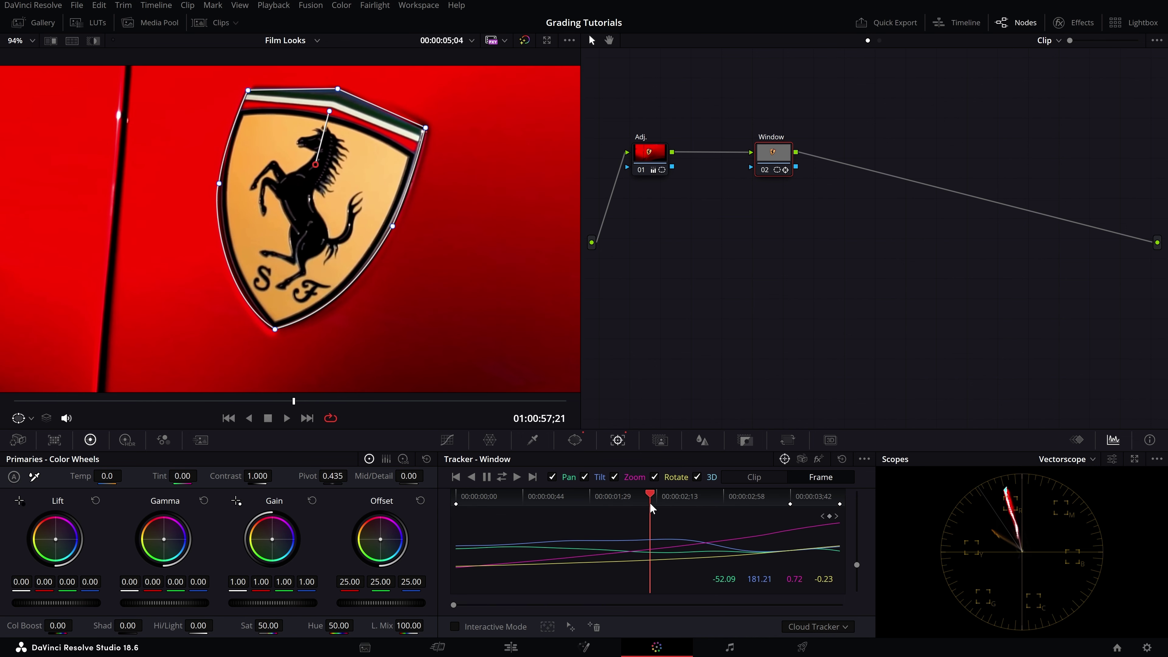
{"action": "left_click_drag", "start_coordinate": [650, 506], "coordinate": [673, 501]}
{"action": "scroll", "coordinate": [295, 266], "scroll_direction": "up", "scroll_amount": 1}
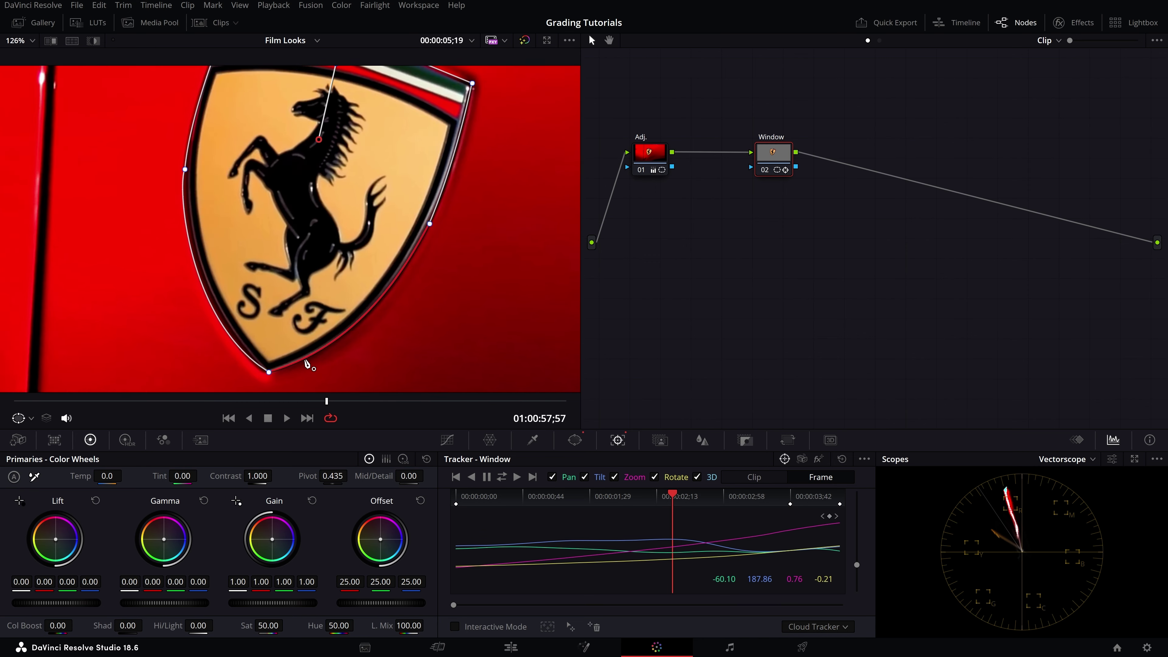
{"action": "scroll", "coordinate": [294, 266], "scroll_direction": "up", "scroll_amount": 1}
- Adjust the bottom point's two tangent handles so the curve hugs the badge's bottom tip
{"action": "left_click", "coordinate": [256, 282]}
{"action": "left_click_drag", "start_coordinate": [171, 229], "coordinate": [173, 218]}
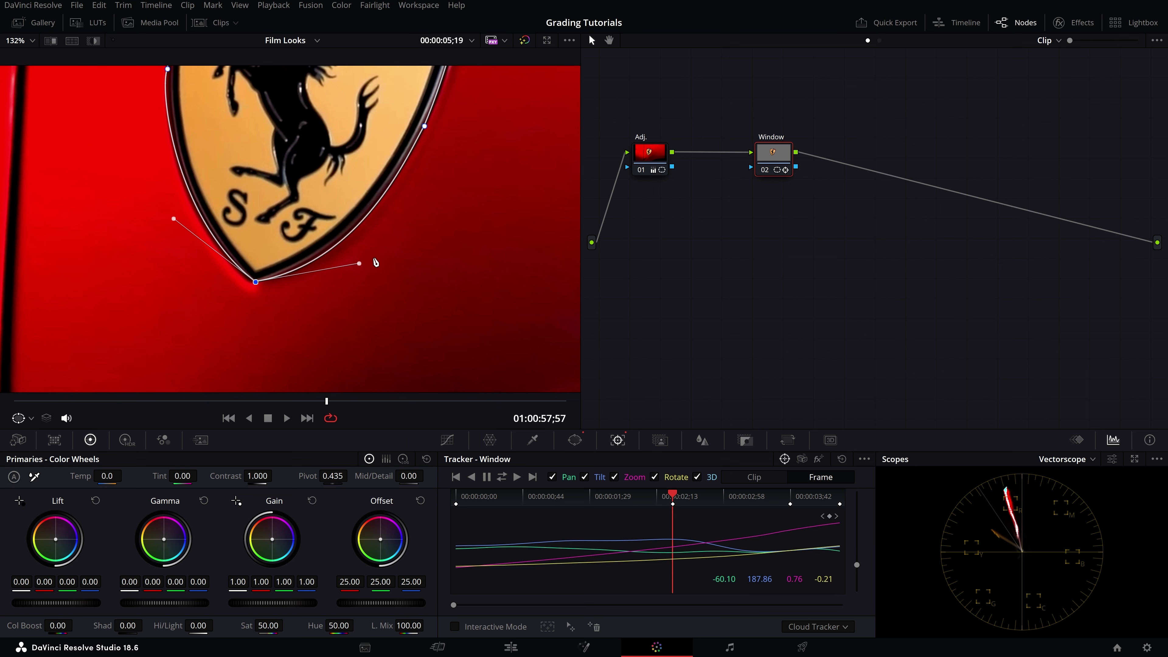
{"action": "left_click_drag", "start_coordinate": [359, 263], "coordinate": [355, 258]}
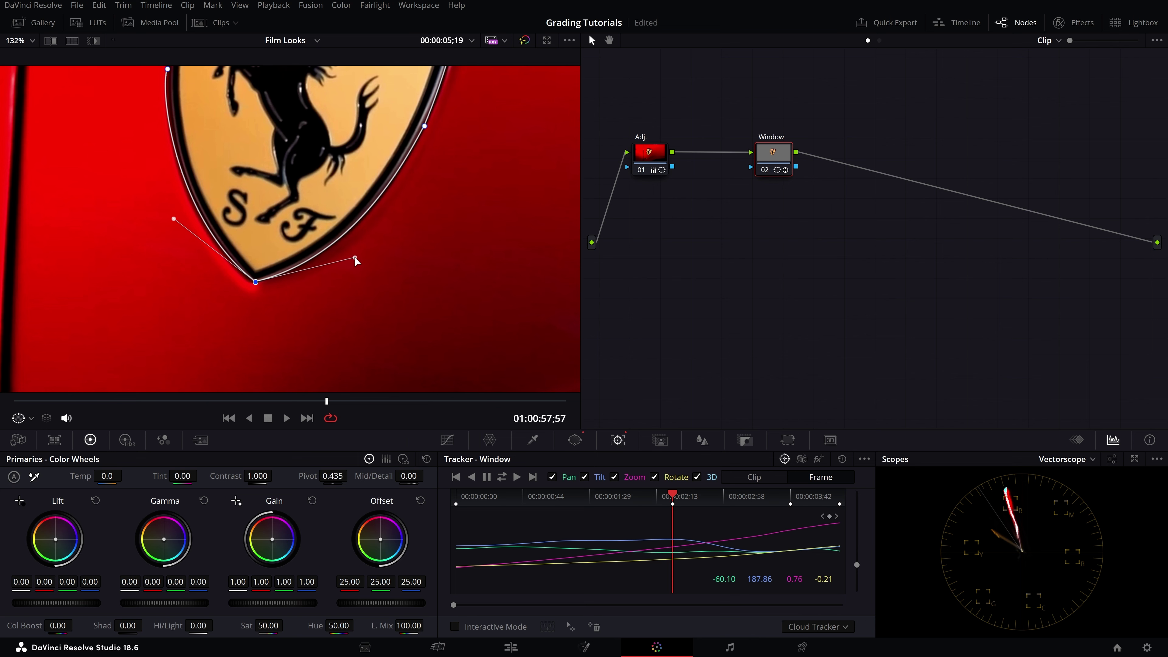
{"action": "scroll", "coordinate": [356, 262], "scroll_direction": "down", "scroll_amount": 3}
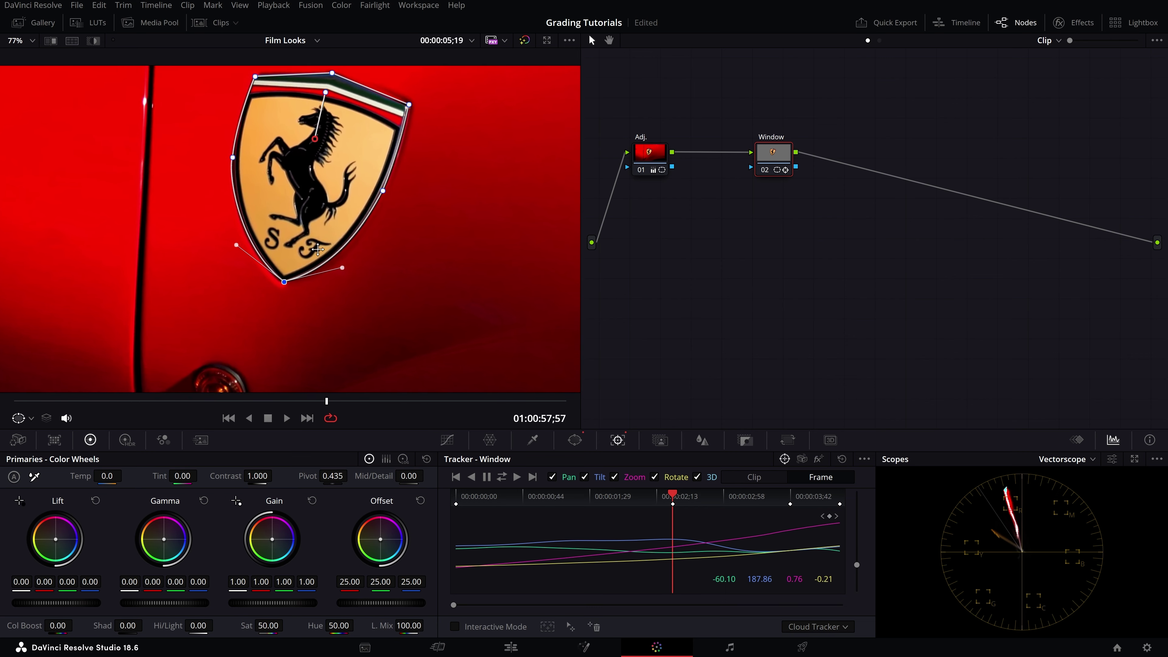
{"action": "scroll", "coordinate": [352, 266], "scroll_direction": "up", "scroll_amount": 2}
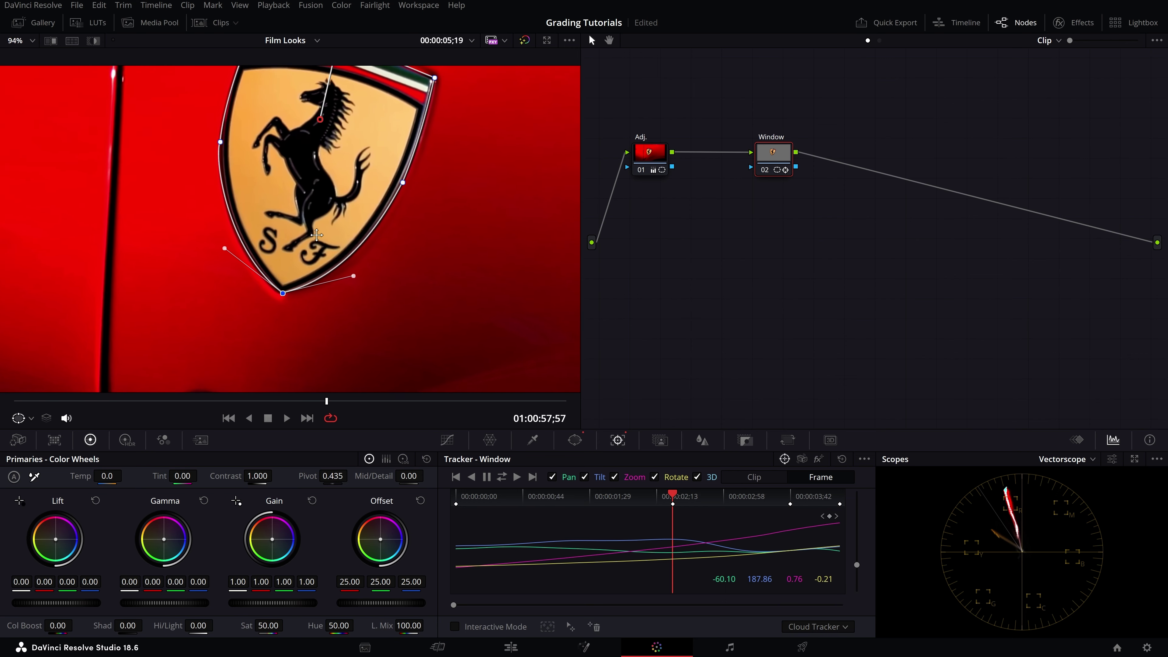
{"action": "left_click", "coordinate": [646, 500]}
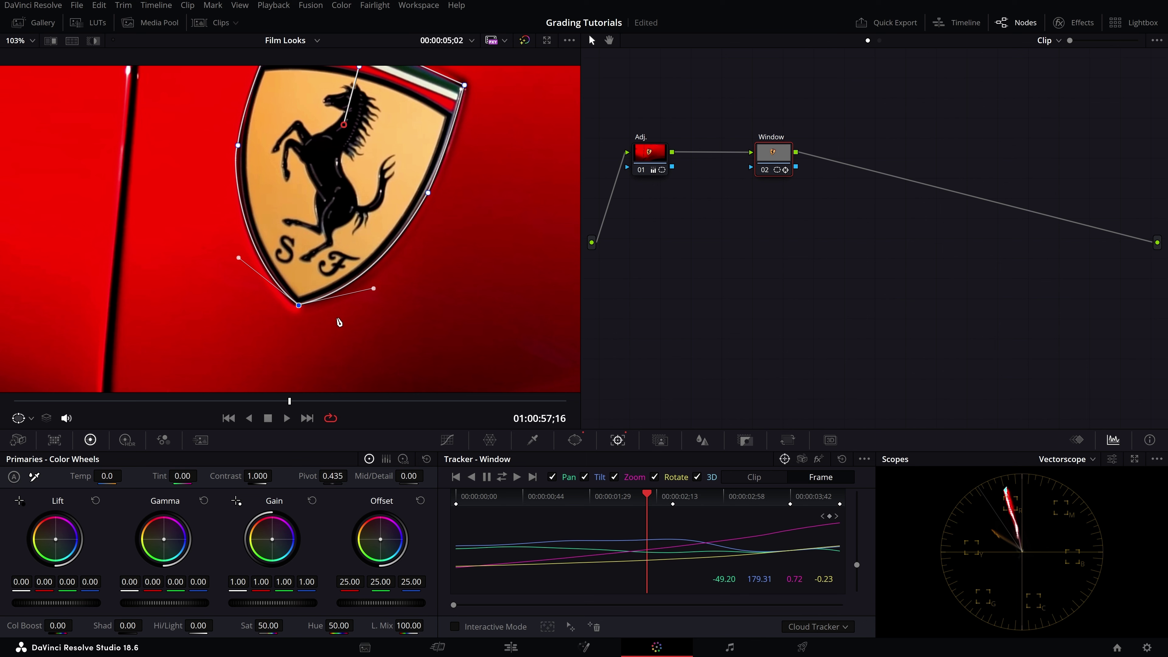
- Play the clip from the start twice to check how the window tracks the badge
{"action": "left_click_drag", "start_coordinate": [238, 258], "coordinate": [239, 258]}
{"action": "key", "text": "Home"}
{"action": "key", "text": "space"}
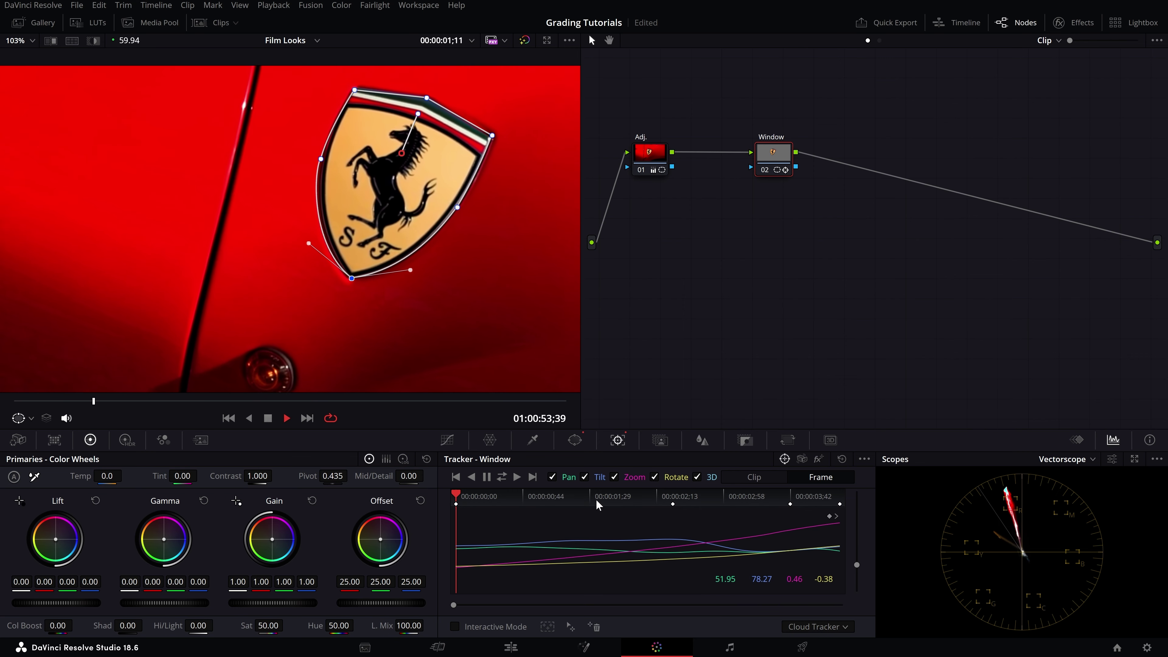
{"action": "key", "text": "space"}
{"action": "key", "text": "Home"}
{"action": "scroll", "coordinate": [307, 217], "scroll_direction": "up", "scroll_amount": 2}
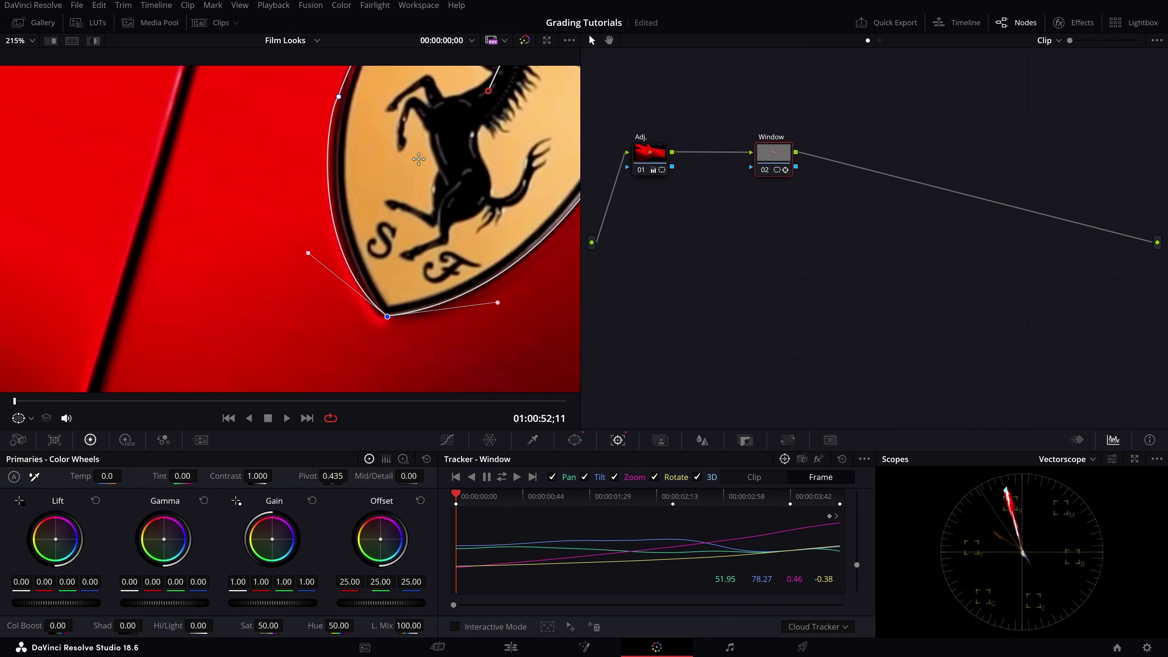
{"action": "scroll", "coordinate": [299, 198], "scroll_direction": "up", "scroll_amount": 2}
{"action": "key", "text": "space"}
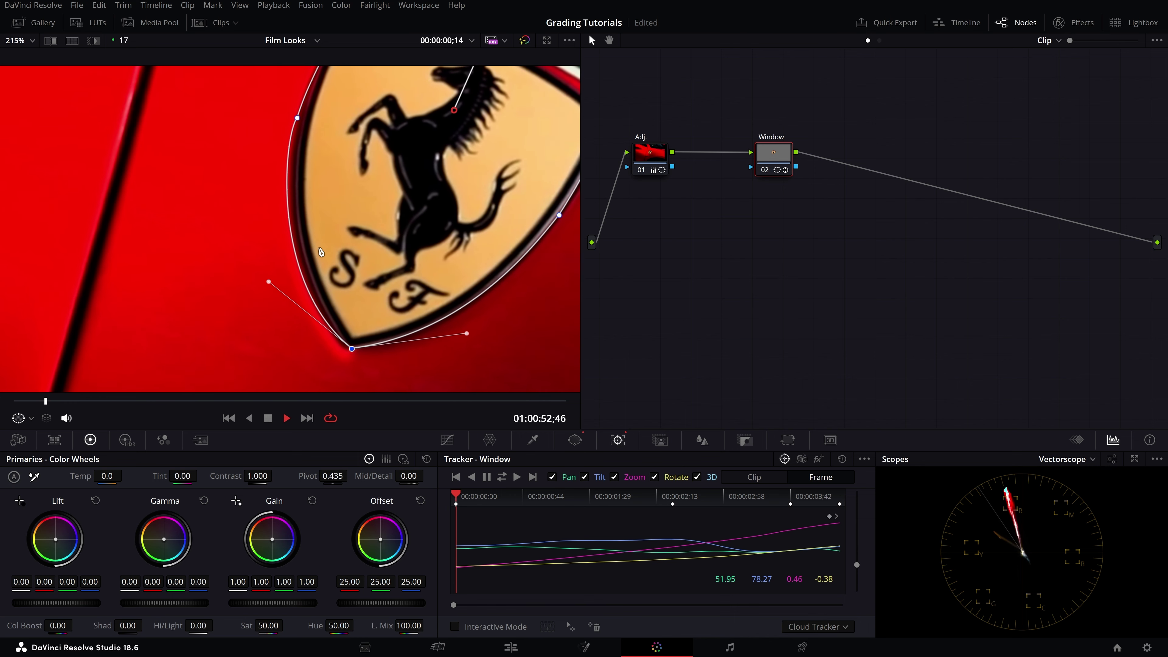
{"action": "key", "text": "space"}
{"action": "key", "text": "Home"}
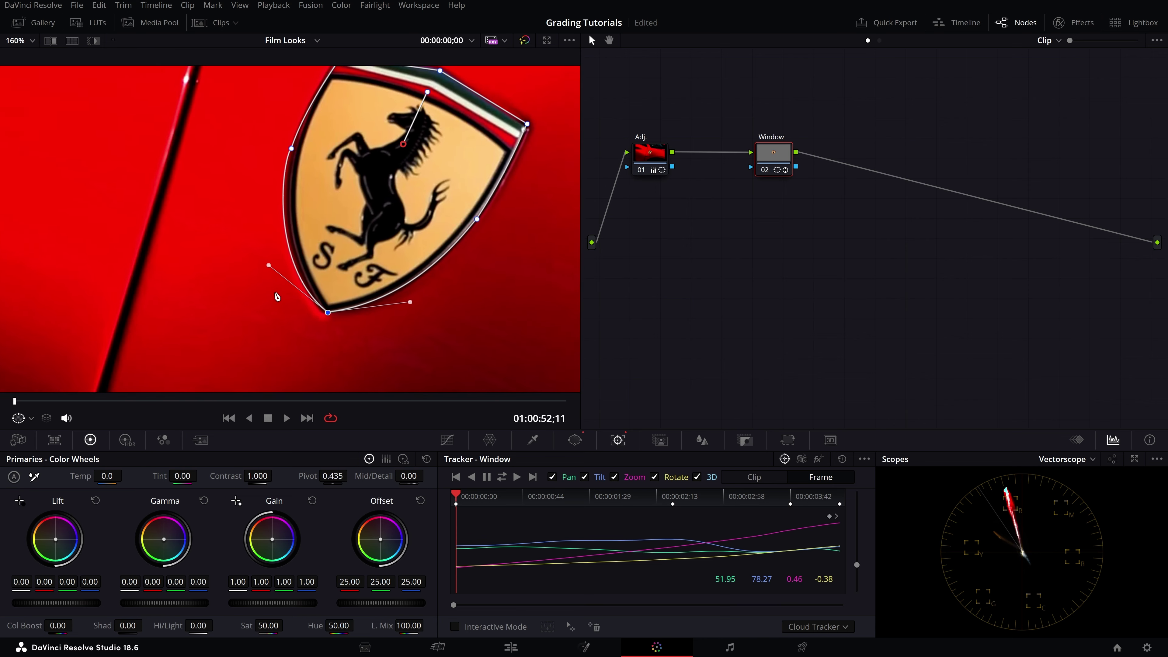
- Pull the window's lower-left handle in against the badge's left rim, stopping about one second in
{"action": "left_click_drag", "start_coordinate": [262, 282], "coordinate": [270, 274]}
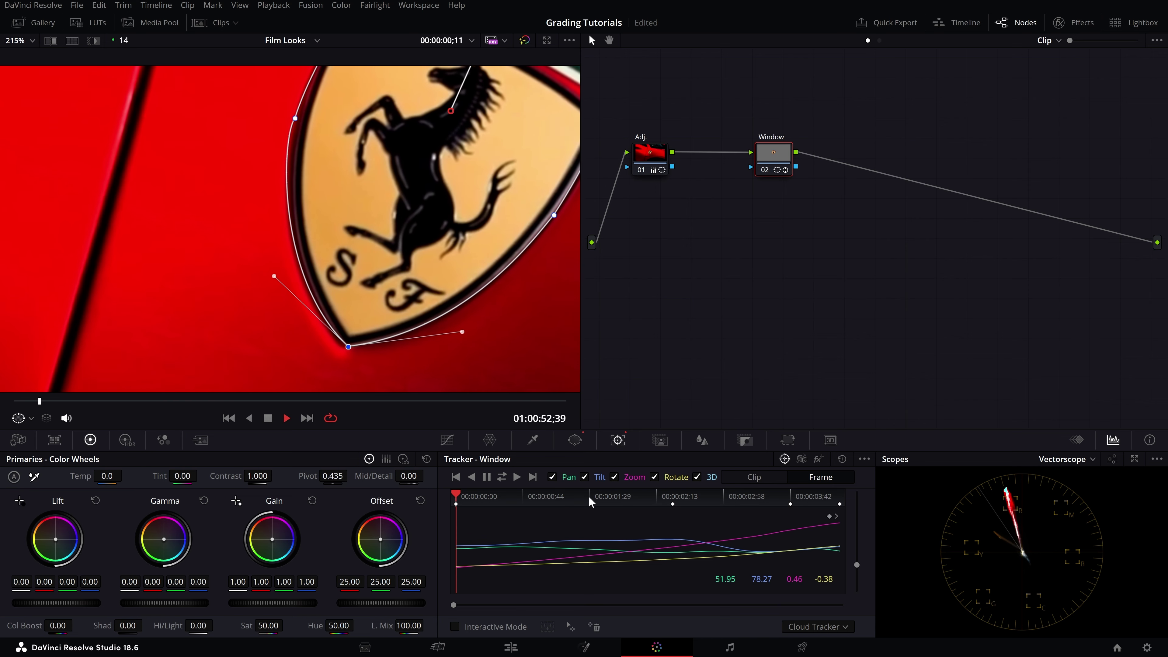
{"action": "key", "text": "space"}
{"action": "scroll", "coordinate": [405, 250], "scroll_direction": "down", "scroll_amount": 3}
{"action": "scroll", "coordinate": [405, 251], "scroll_direction": "down", "scroll_amount": 2}
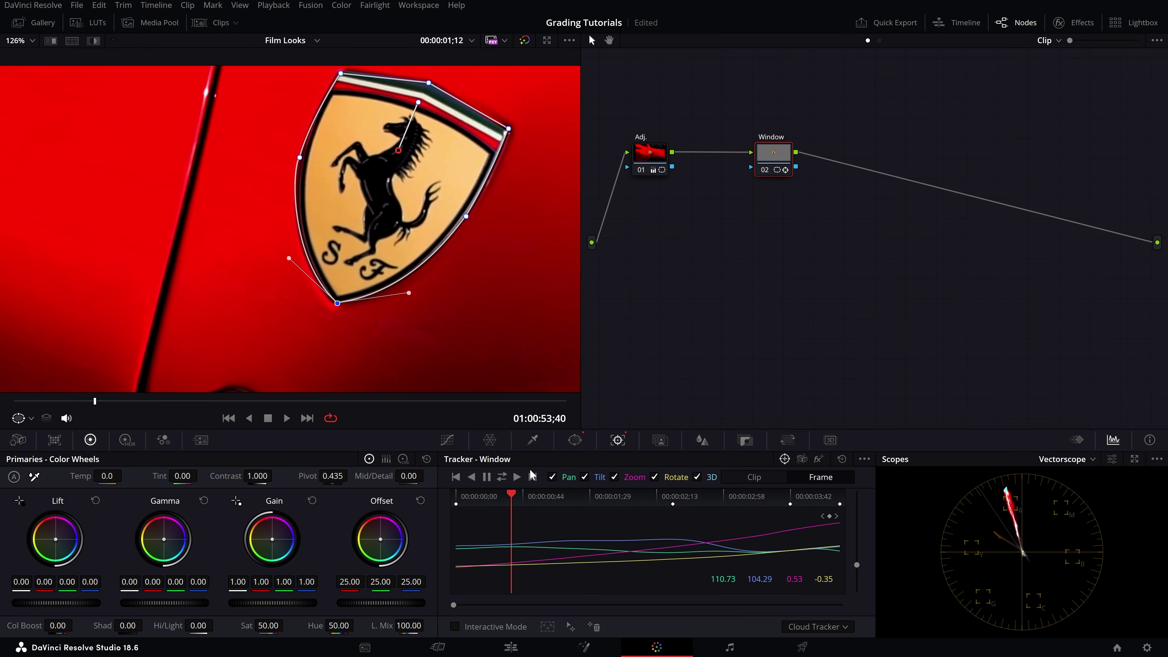
- Two frames back, reshape the left-edge point's tangent so the curve follows the badge's left rim
{"action": "scroll", "coordinate": [274, 187], "scroll_direction": "up", "scroll_amount": 2}
{"action": "scroll", "coordinate": [298, 174], "scroll_direction": "up", "scroll_amount": 1}
{"action": "scroll", "coordinate": [333, 163], "scroll_direction": "up", "scroll_amount": 2}
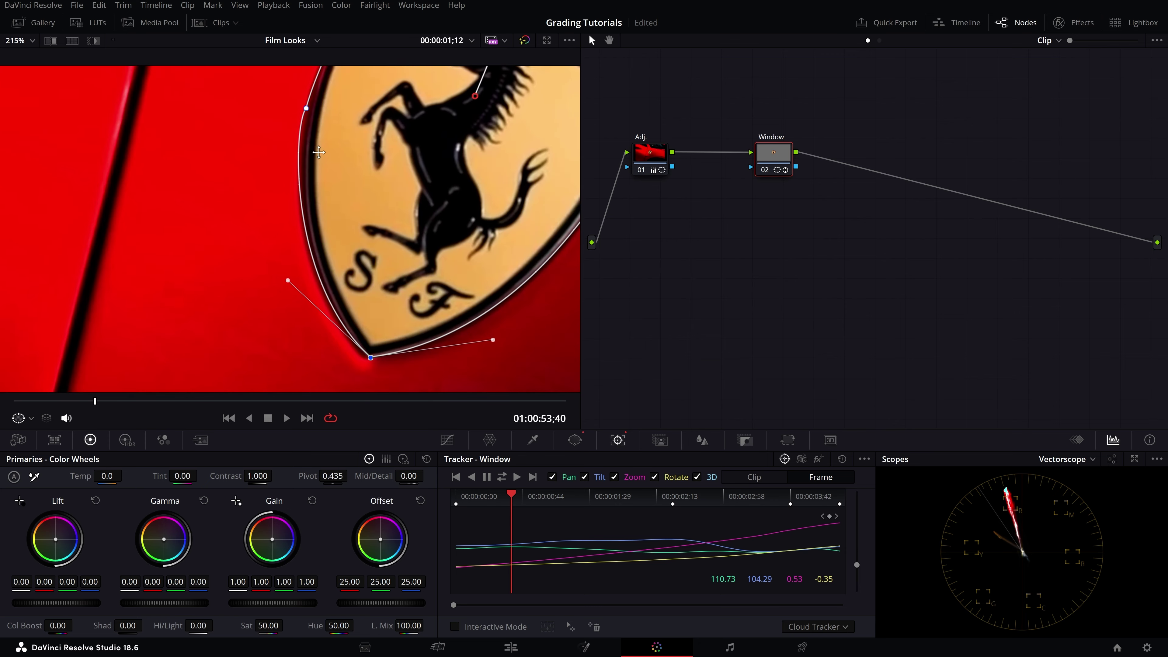
{"action": "left_click_drag", "start_coordinate": [511, 496], "coordinate": [509, 496]}
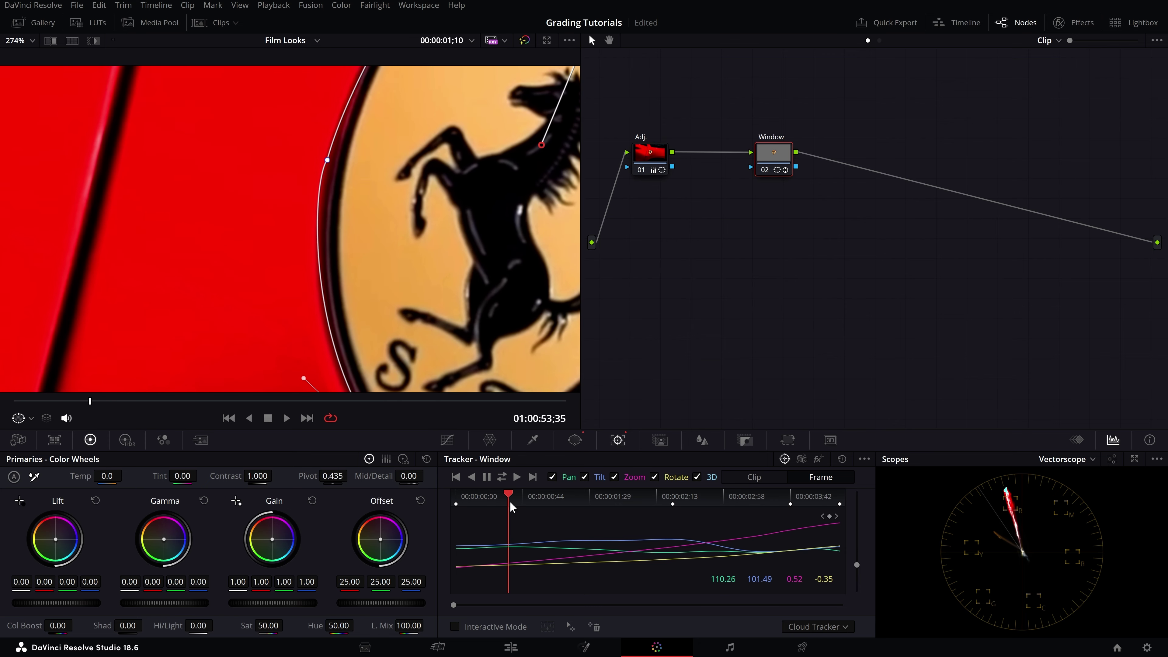
{"action": "scroll", "coordinate": [345, 236], "scroll_direction": "up", "scroll_amount": 1}
{"action": "left_click", "coordinate": [309, 191]}
{"action": "left_click_drag", "start_coordinate": [302, 209], "coordinate": [300, 220]}
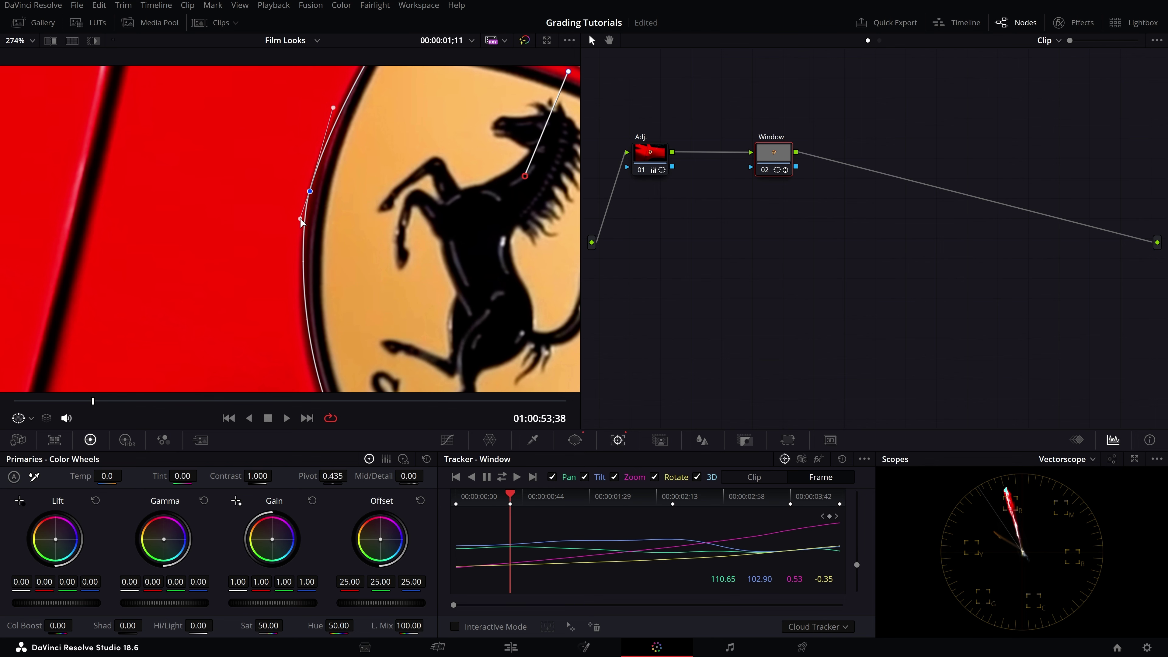
{"action": "scroll", "coordinate": [343, 225], "scroll_direction": "down", "scroll_amount": 5}
{"action": "scroll", "coordinate": [343, 225], "scroll_direction": "down", "scroll_amount": 2}
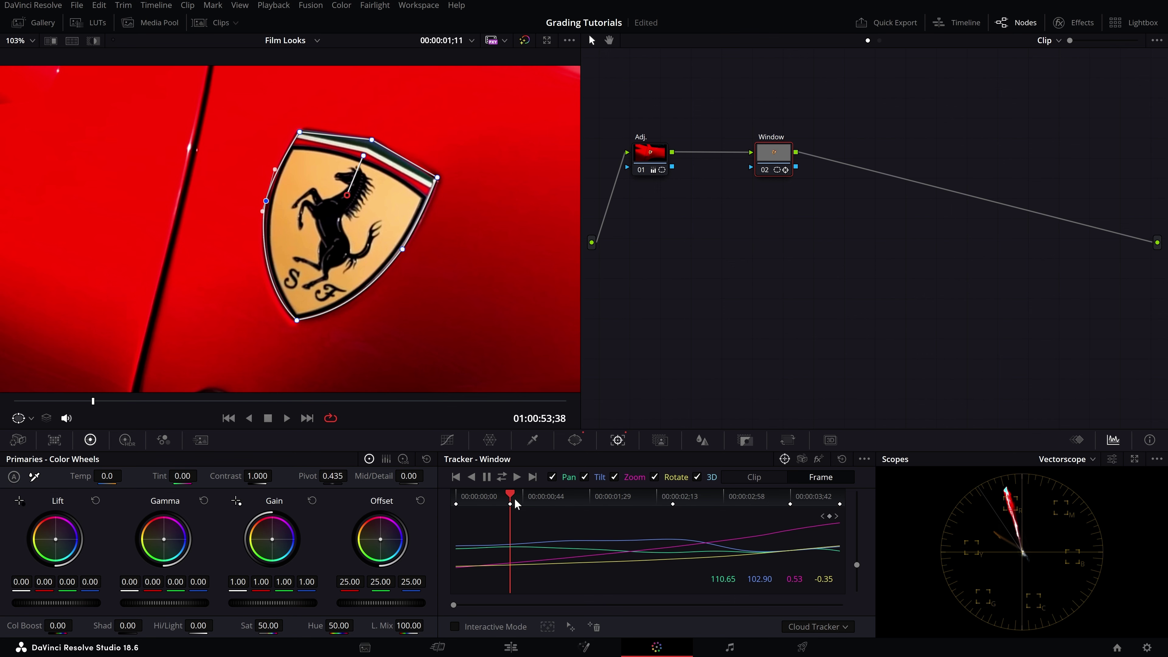
- Play into mid-clip and pull the window's left control point outward from the badge
{"action": "key", "text": "Home"}
{"action": "key", "text": "space"}
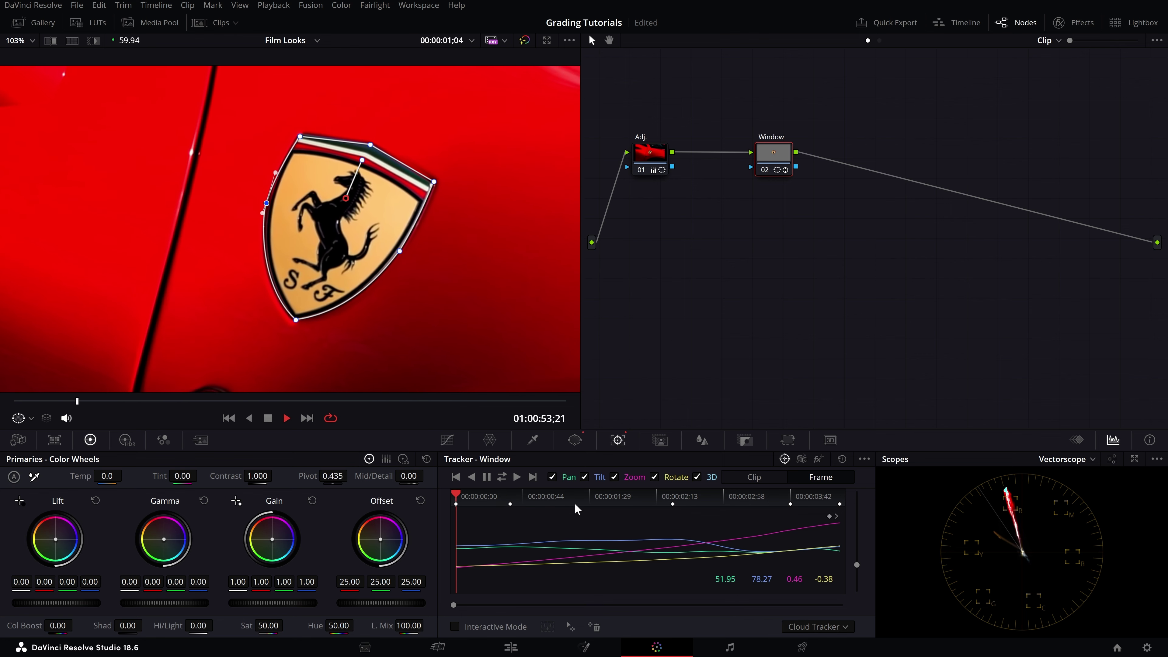
{"action": "left_click", "coordinate": [544, 511]}
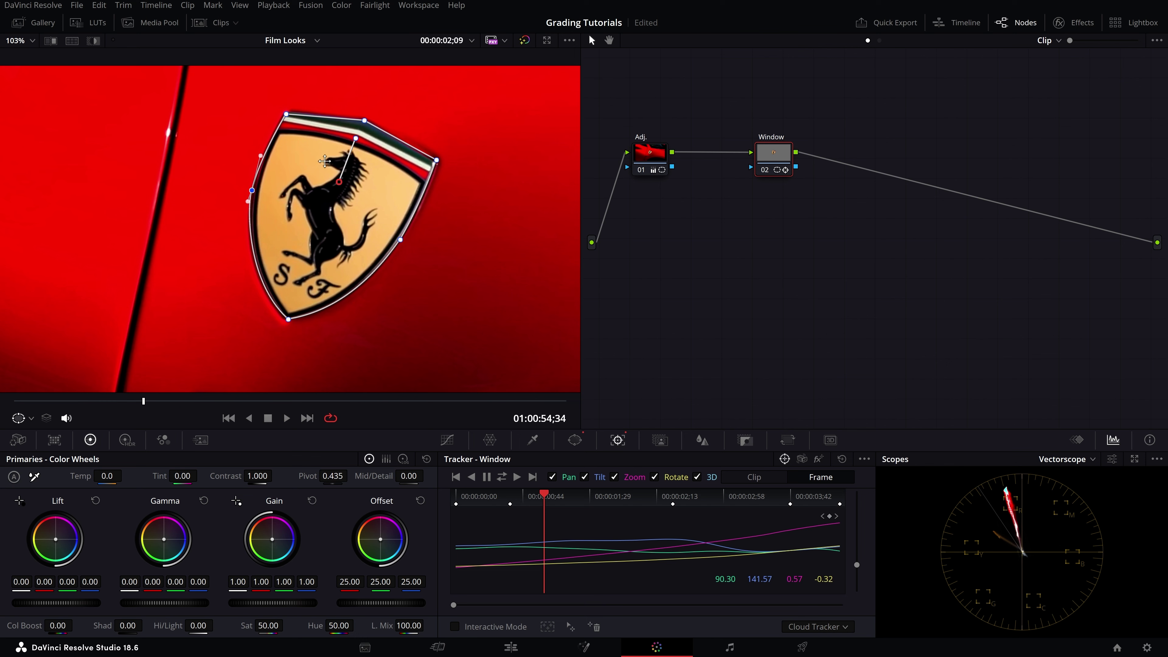
{"action": "key", "text": "space"}
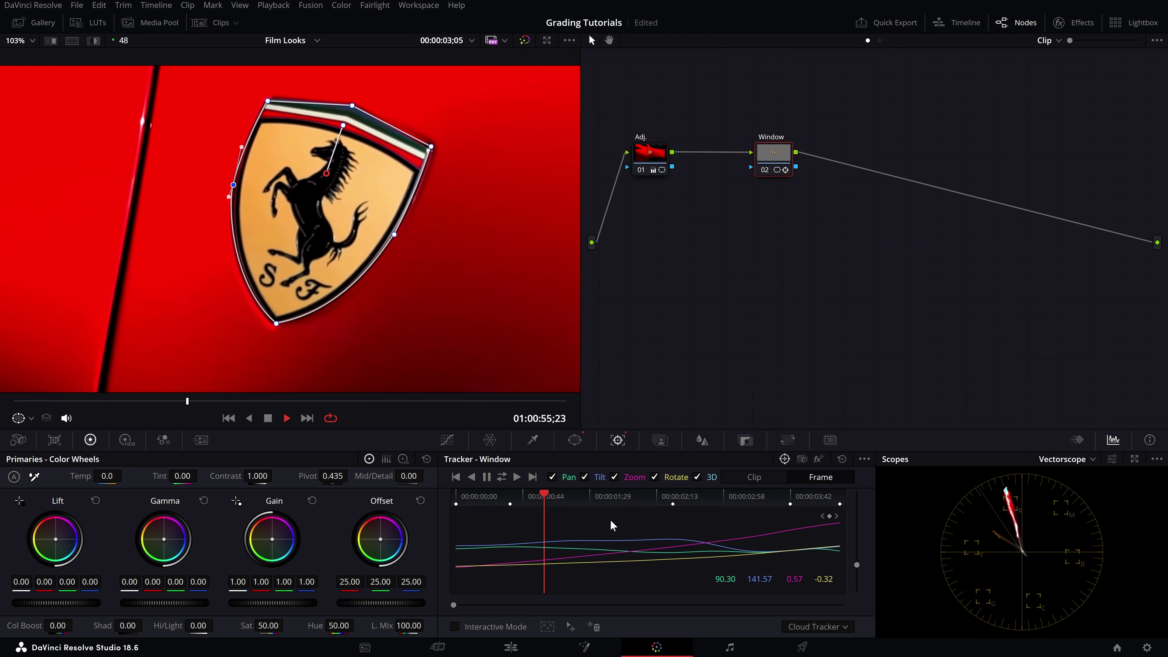
{"action": "left_click", "coordinate": [585, 506]}
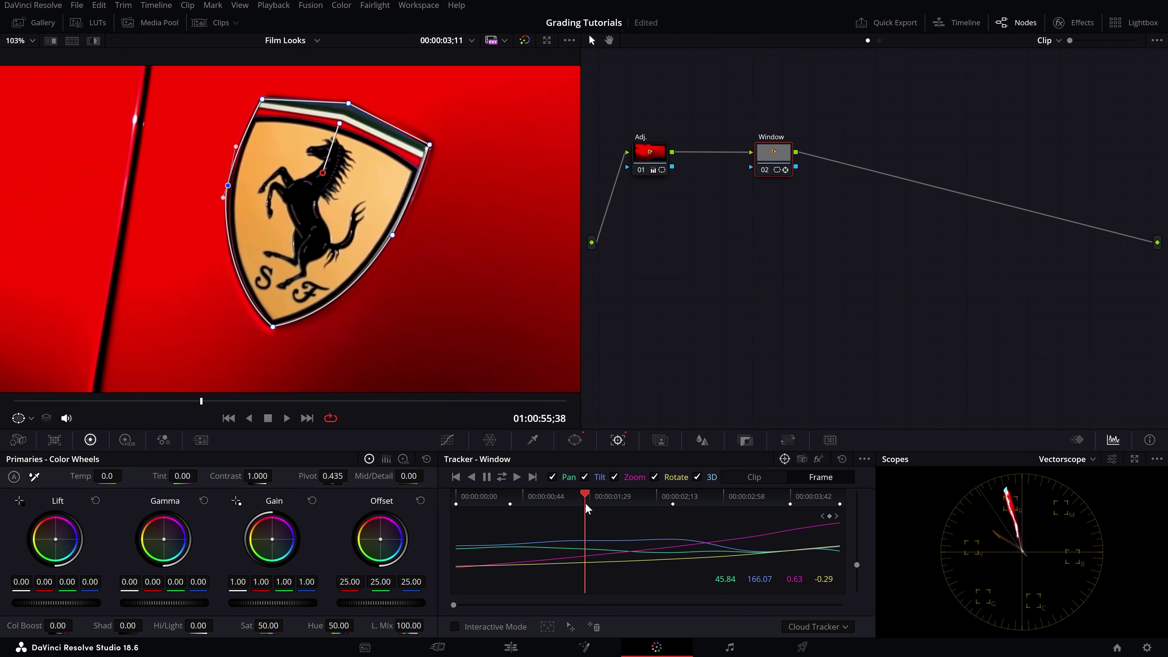
{"action": "left_click_drag", "start_coordinate": [228, 186], "coordinate": [130, 170]}
- Replay and scrub the clip from the start to review the reshaped window
{"action": "left_click_drag", "start_coordinate": [587, 506], "coordinate": [388, 494]}
{"action": "key", "text": "space"}
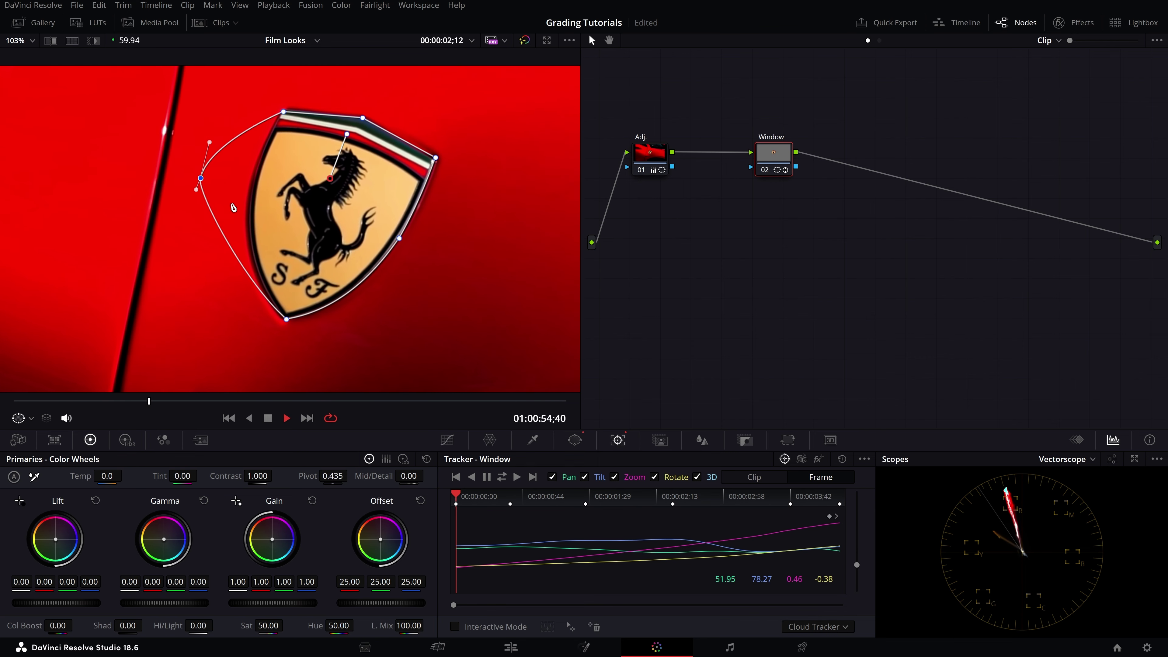
{"action": "key", "text": "space"}
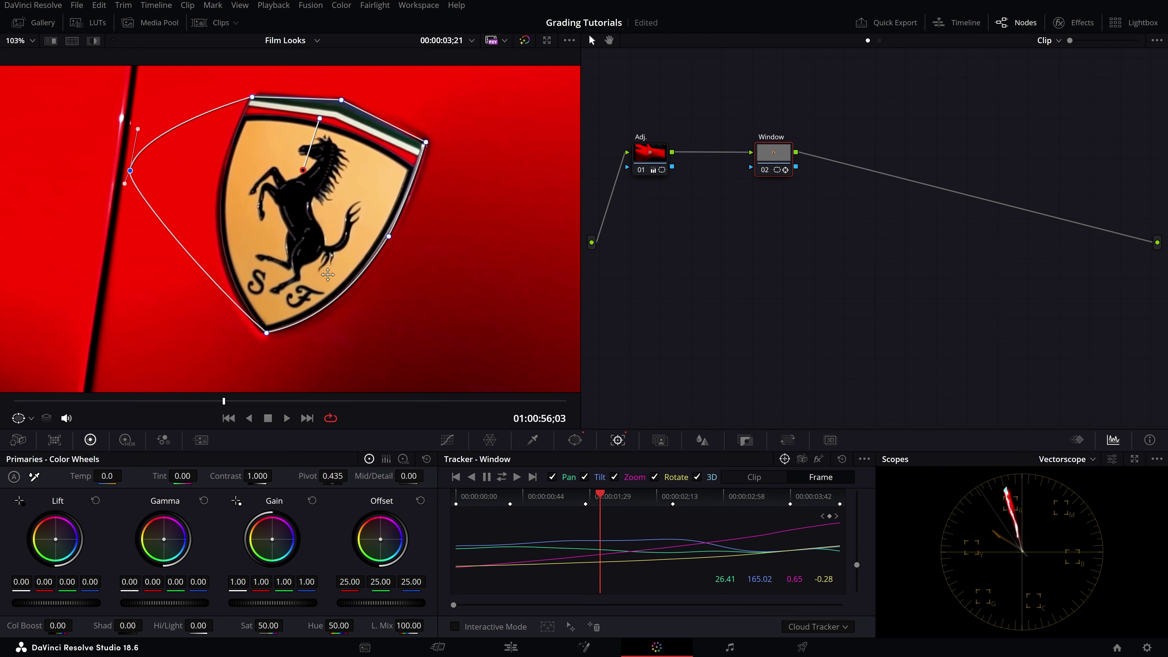
{"action": "key", "text": "space"}
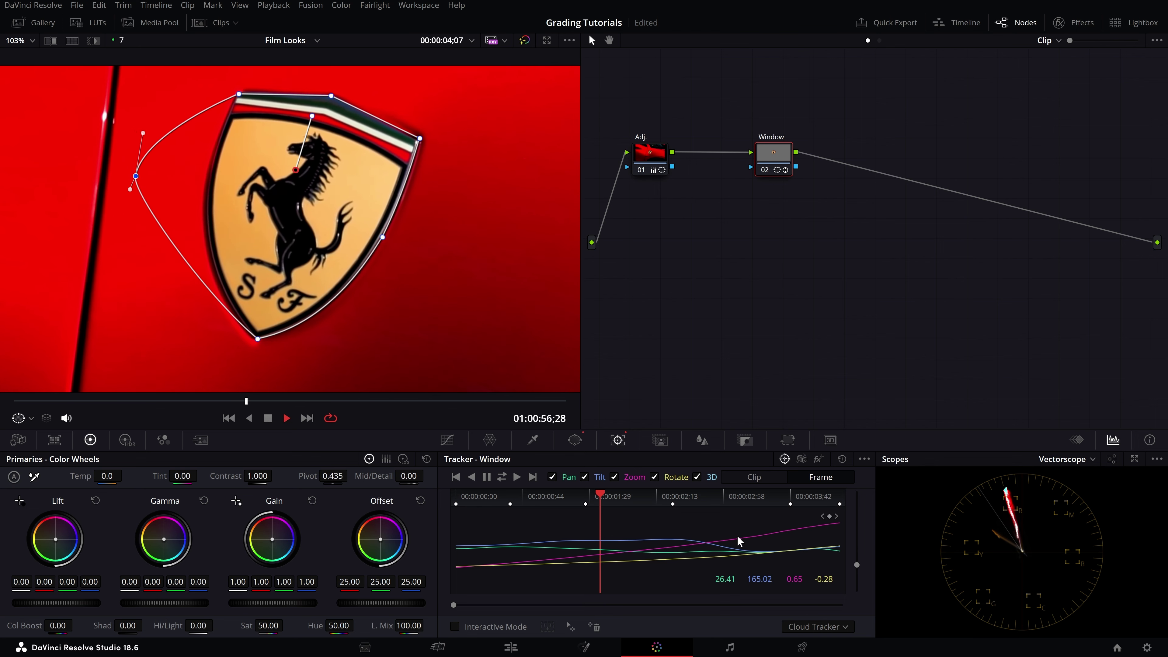
{"action": "left_click_drag", "start_coordinate": [634, 497], "coordinate": [581, 497]}
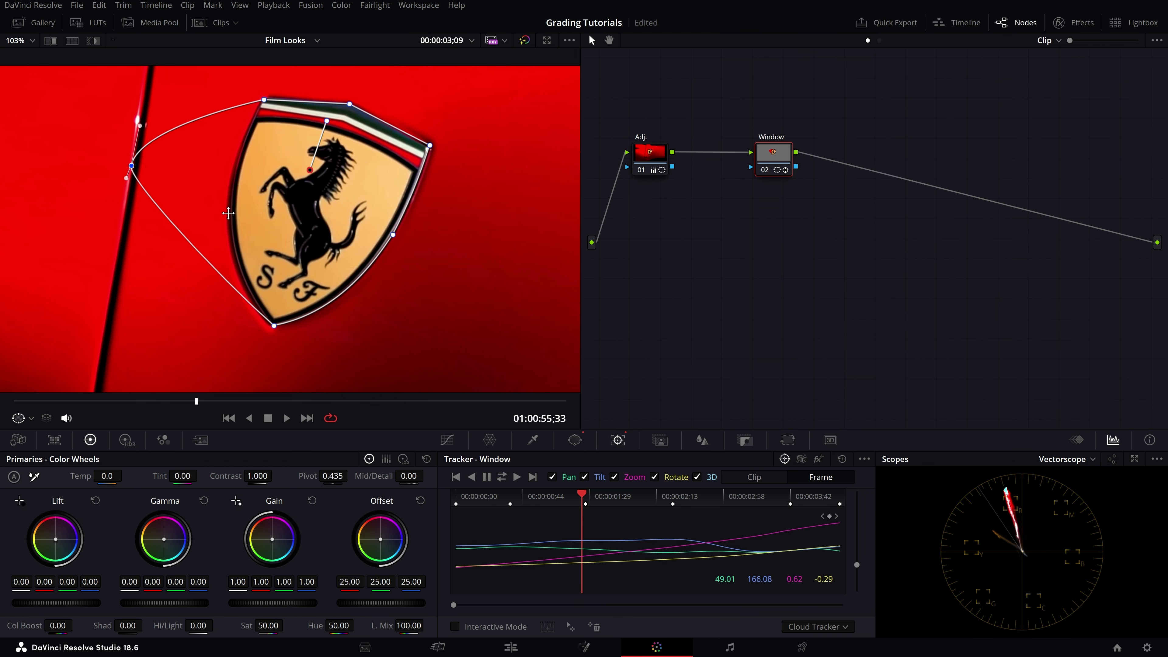
{"action": "left_click_drag", "start_coordinate": [644, 499], "coordinate": [672, 497]}
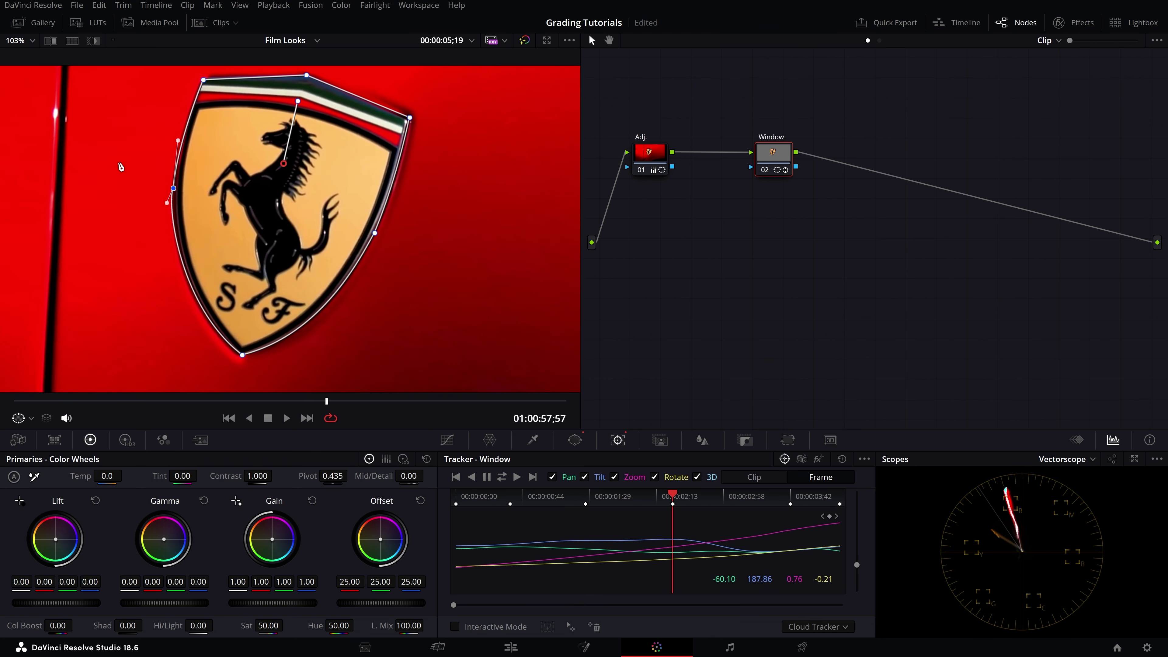
{"action": "left_click", "coordinate": [570, 498]}
{"action": "left_click", "coordinate": [579, 500]}
{"action": "key", "text": "space"}
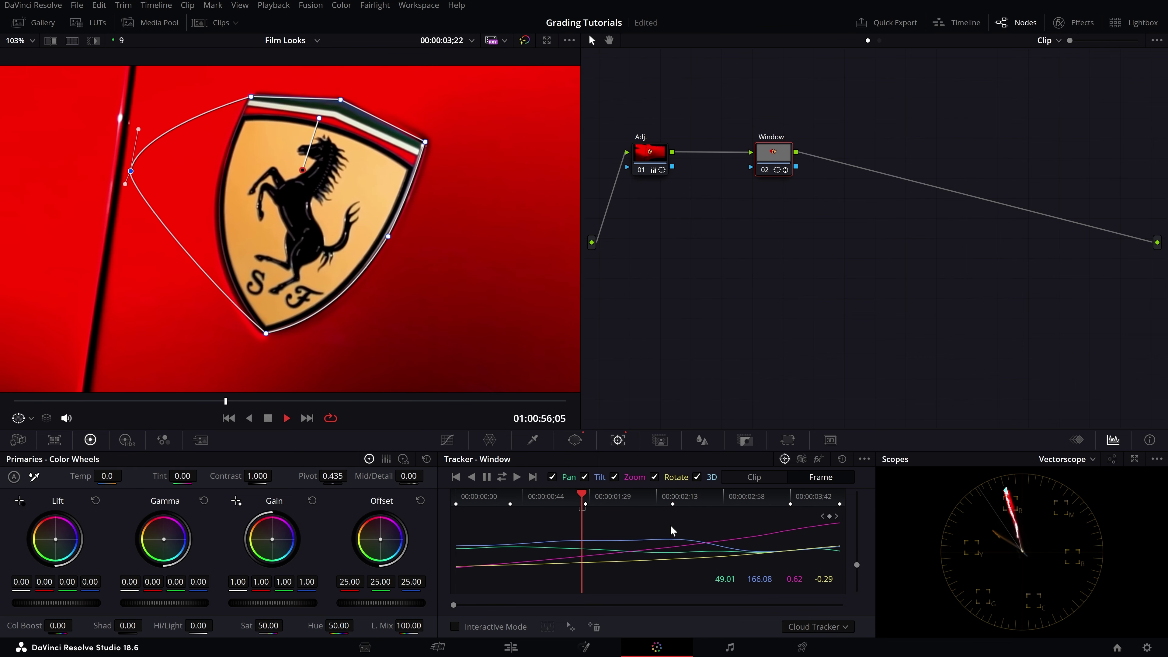
{"action": "key", "text": "space"}
{"action": "scroll", "coordinate": [253, 185], "scroll_direction": "down", "scroll_amount": 5}
- Review a short stretch of playback, then Clear All tracking data for the badge window
{"action": "scroll", "coordinate": [267, 186], "scroll_direction": "up", "scroll_amount": 2}
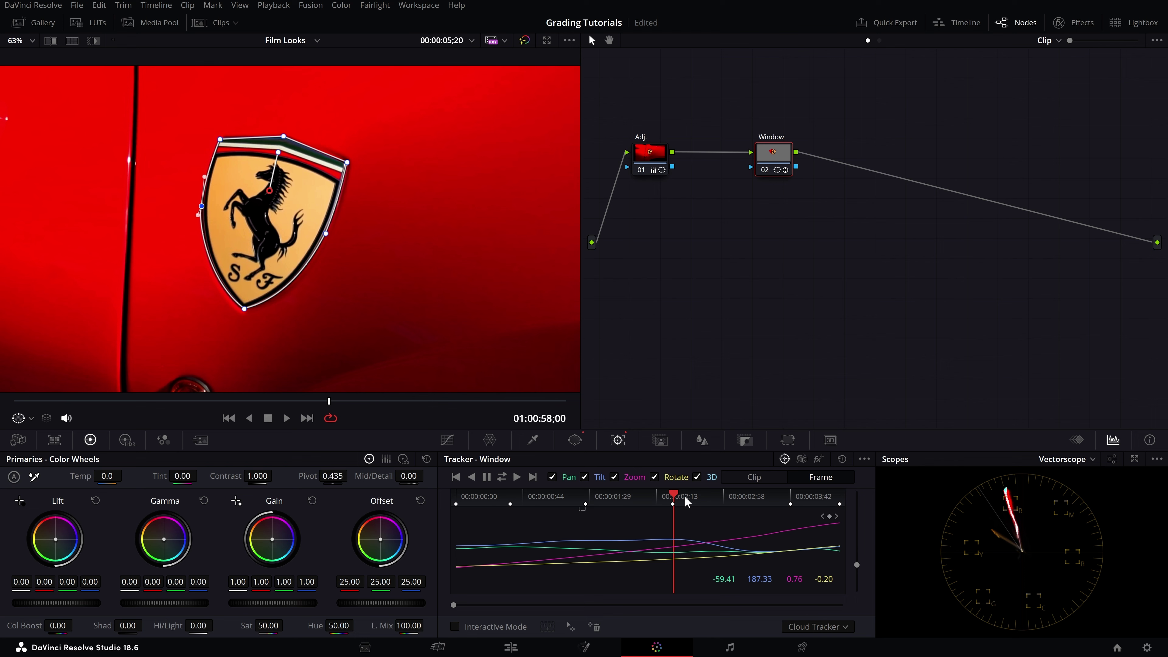
{"action": "left_click_drag", "start_coordinate": [685, 505], "coordinate": [599, 506]}
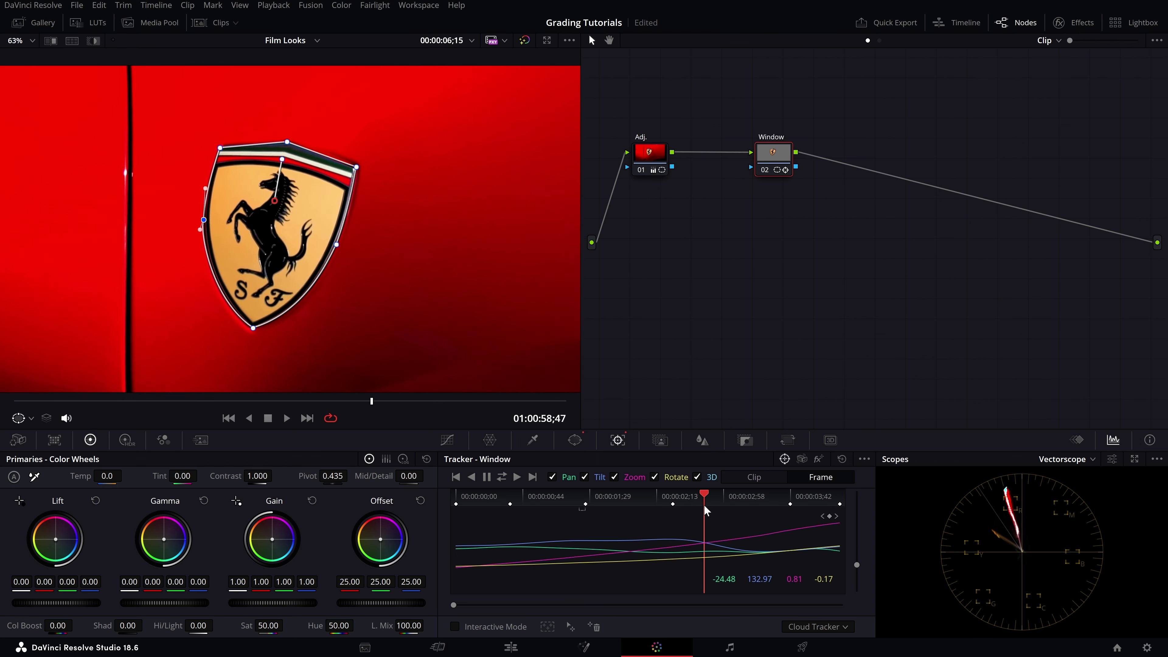
{"action": "left_click_drag", "start_coordinate": [599, 506], "coordinate": [577, 499]}
{"action": "key", "text": "space"}
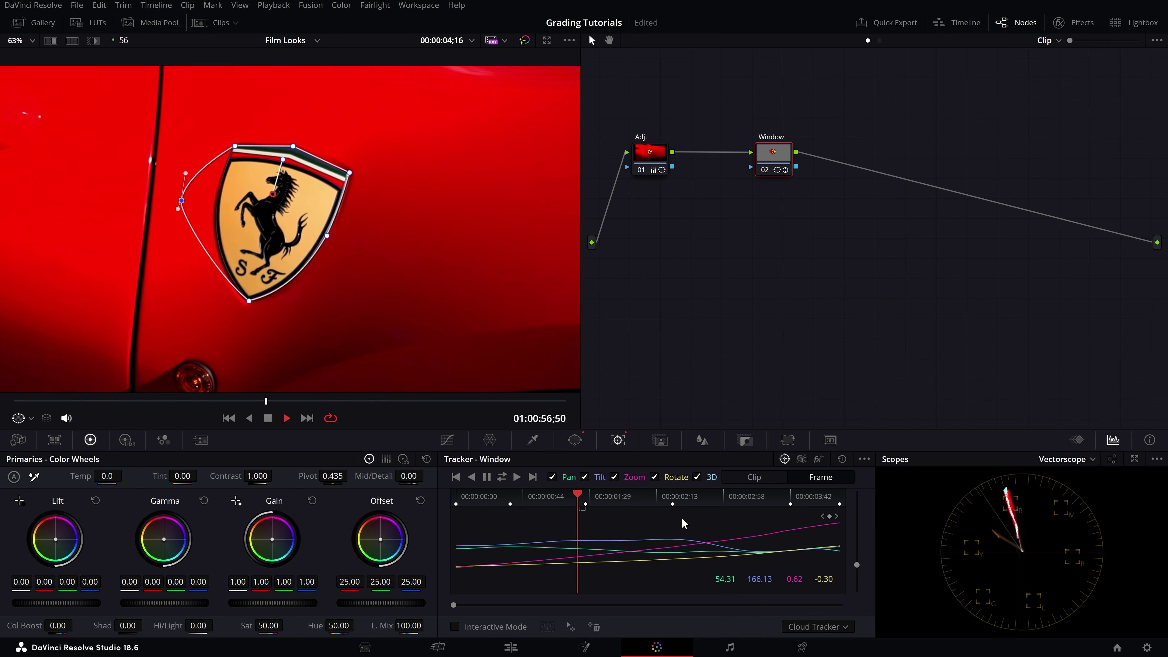
{"action": "key", "text": "space"}
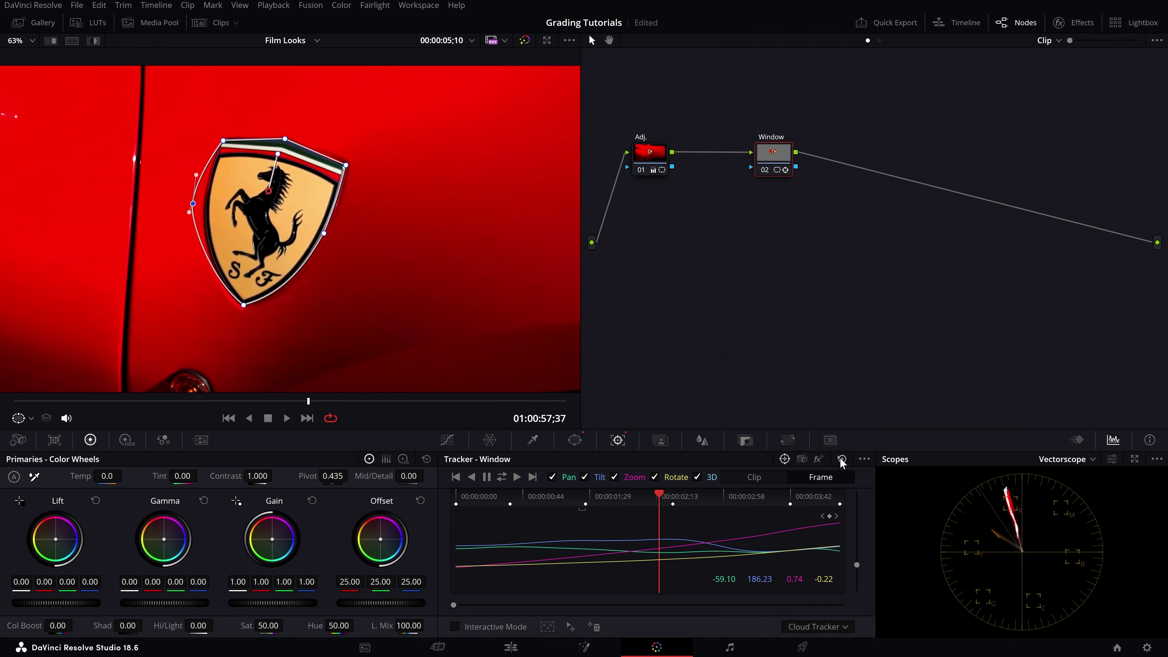
{"action": "left_click", "coordinate": [842, 461]}
{"action": "left_click", "coordinate": [753, 503]}
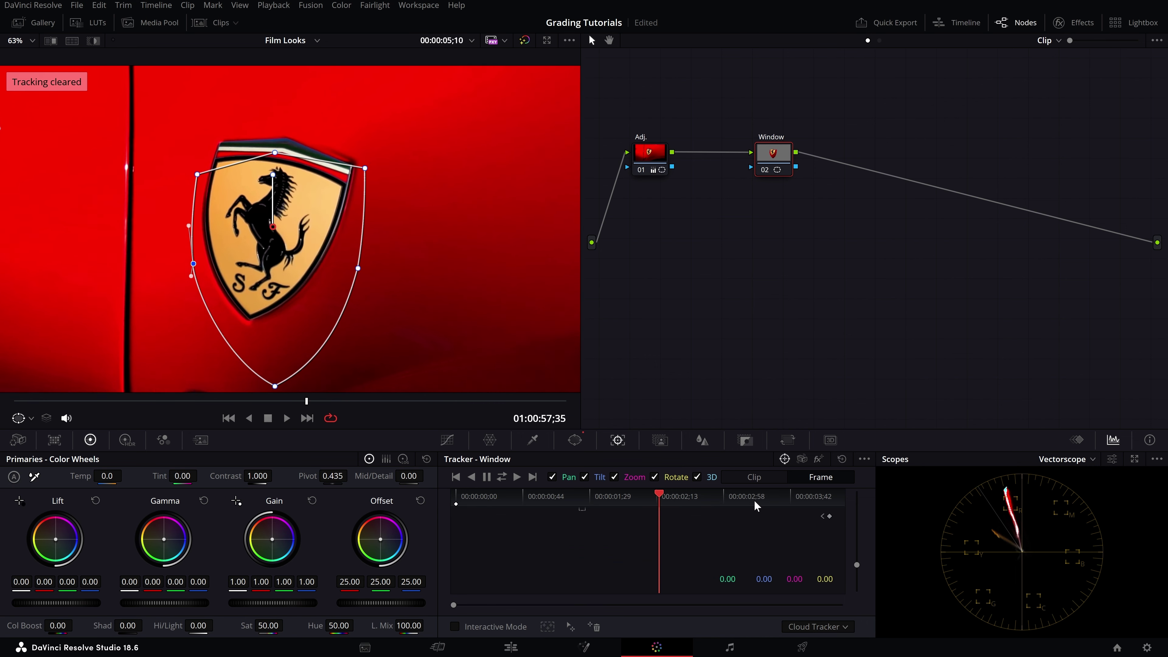
- Re-track the badge window forward and in reverse through the clip
{"action": "left_click_drag", "start_coordinate": [443, 402], "coordinate": [496, 409]}
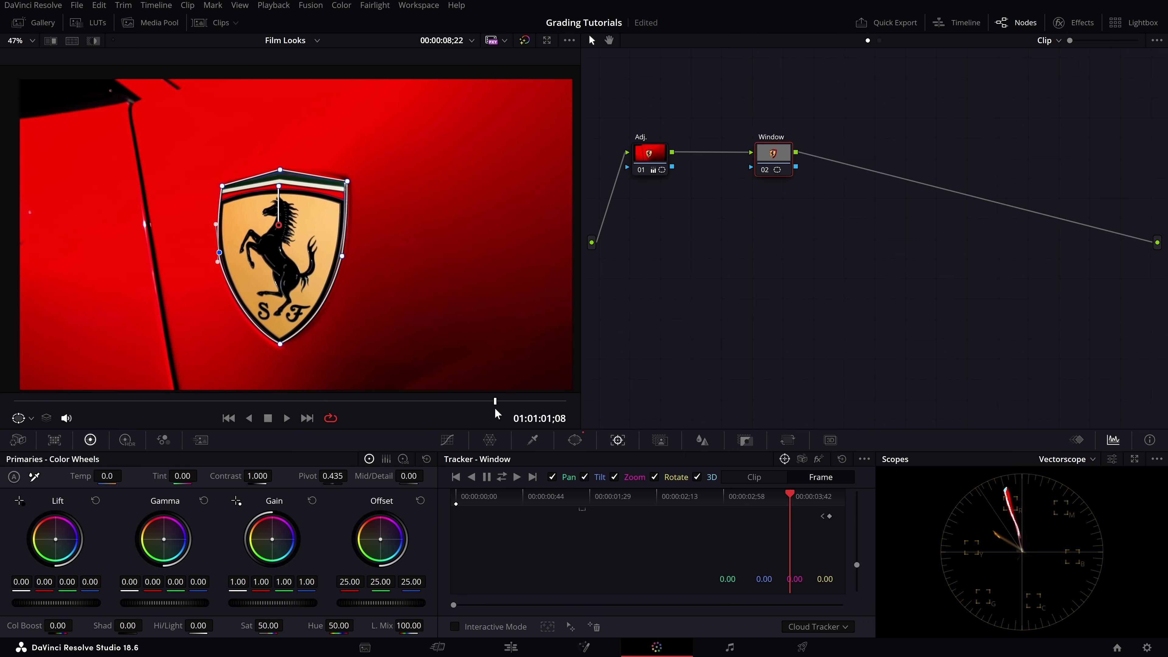
{"action": "scroll", "coordinate": [472, 386], "scroll_direction": "down", "scroll_amount": 1}
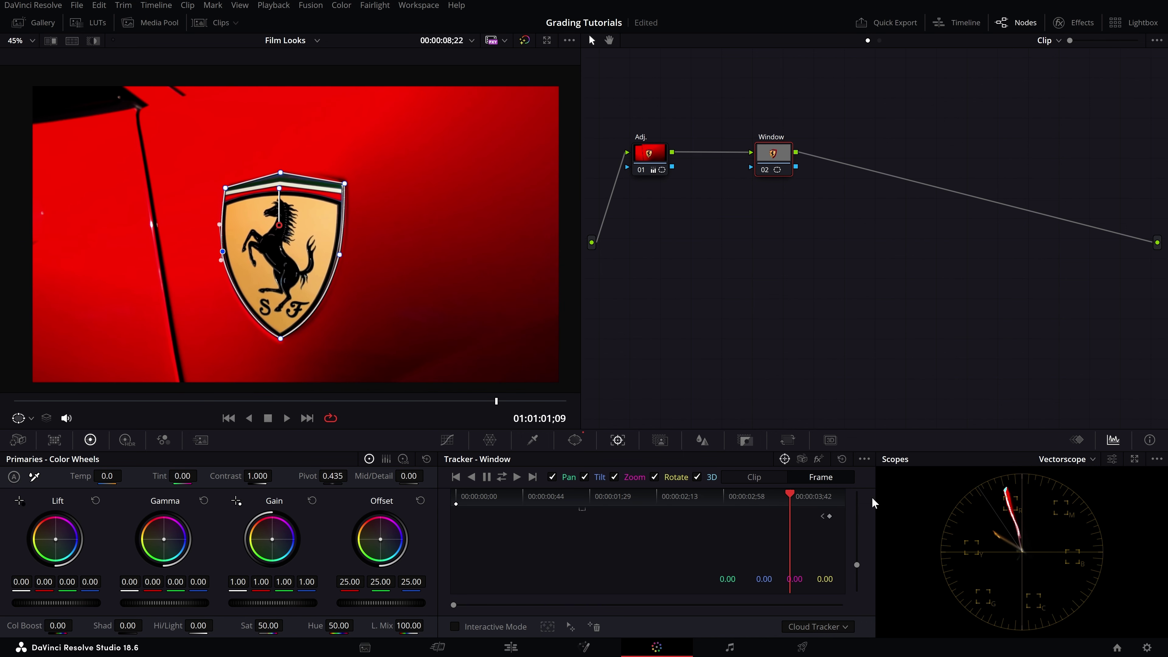
{"action": "left_click", "coordinate": [501, 481]}
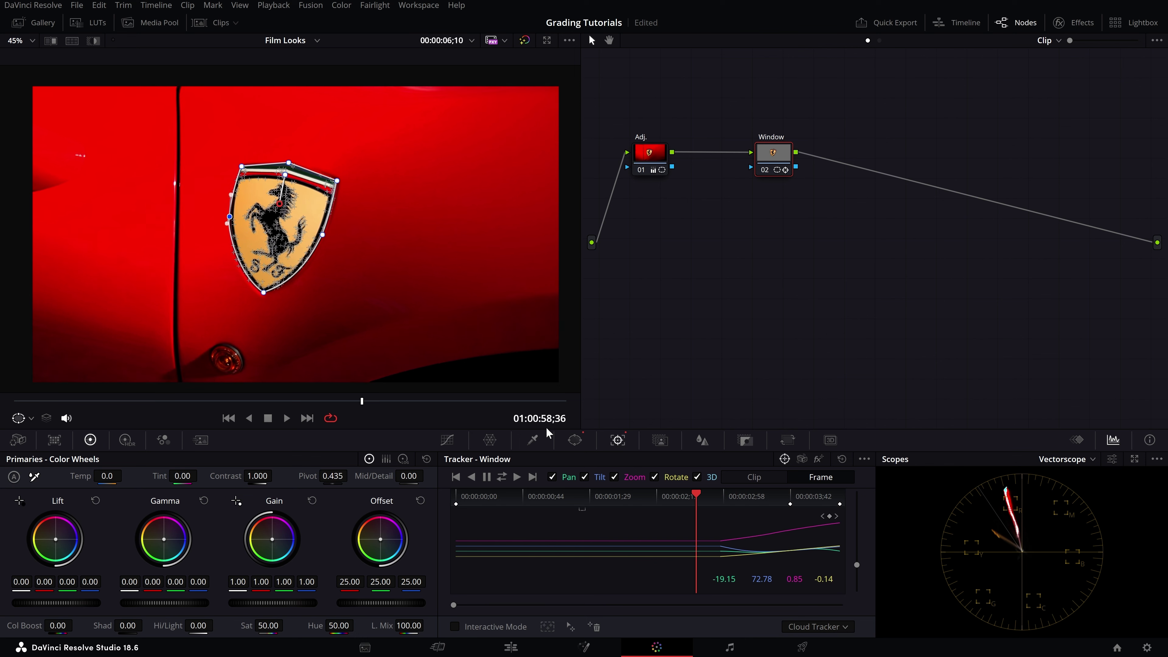
- Play and scrub to confirm the window follows the badge, then turn on Interactive Mode
{"action": "left_click", "coordinate": [287, 417]}
{"action": "left_click_drag", "start_coordinate": [191, 403], "coordinate": [392, 403]}
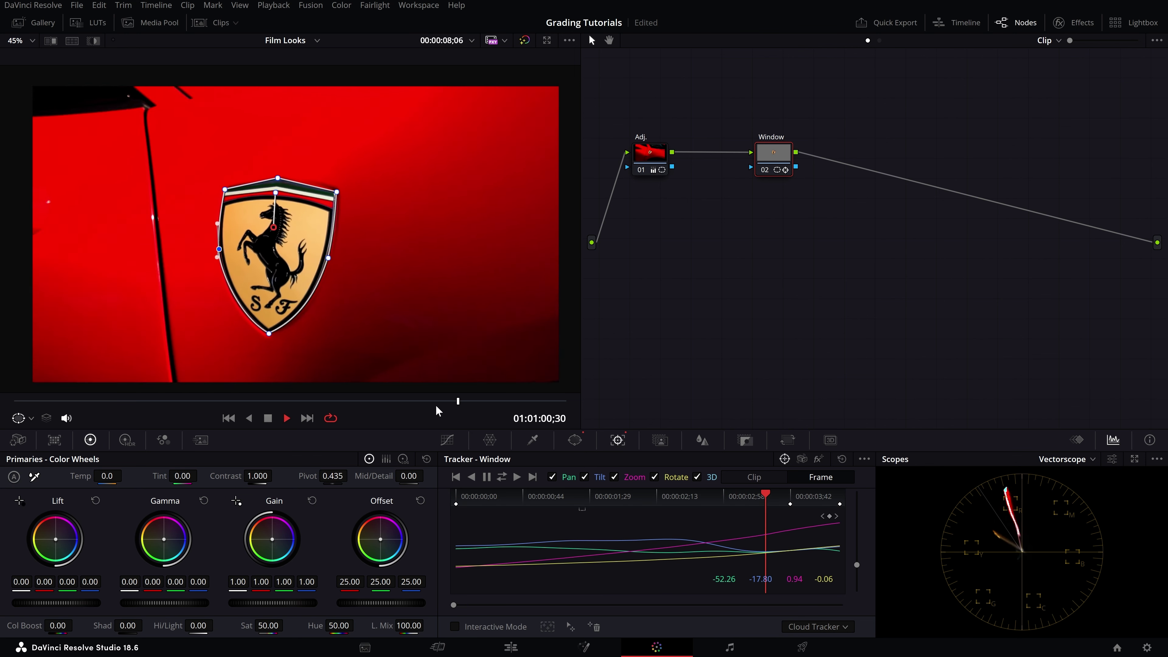
{"action": "left_click_drag", "start_coordinate": [392, 407], "coordinate": [421, 408]}
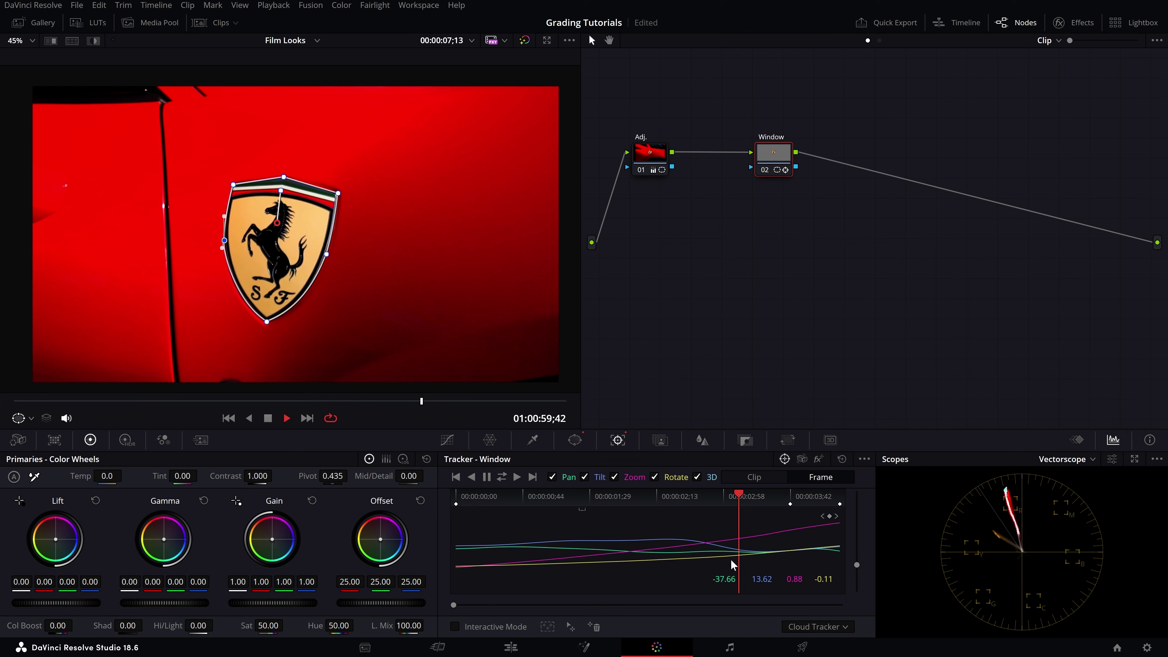
{"action": "left_click", "coordinate": [454, 626]}
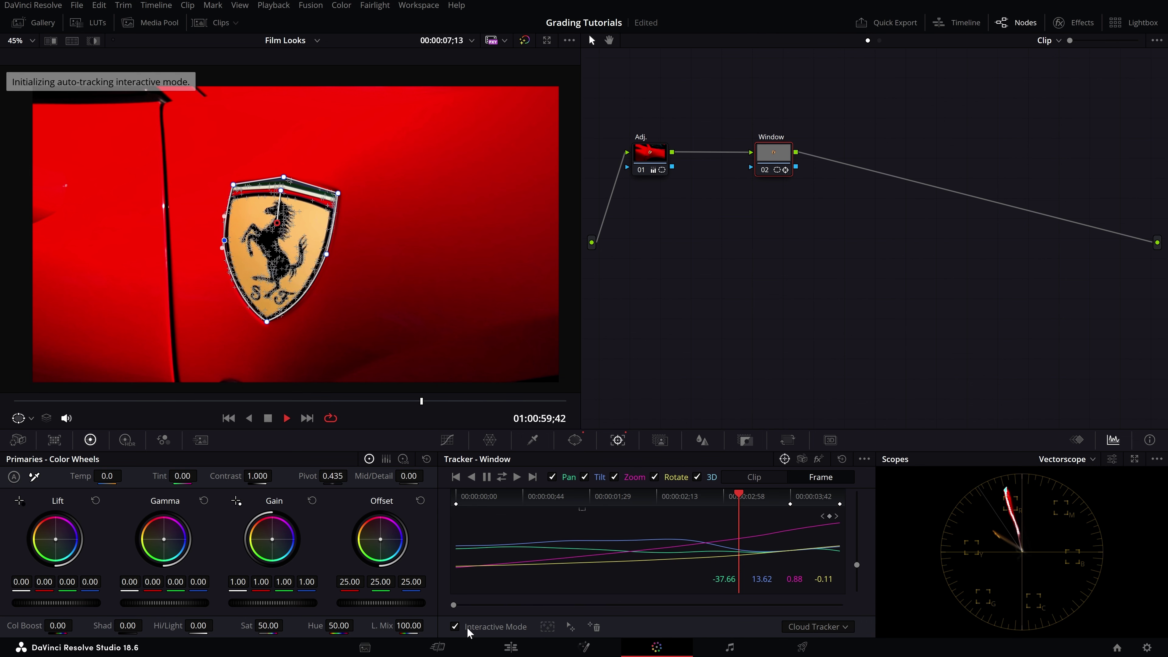
- Toggle the window tracker's Interactive Mode off and back on so feature points cover the shield
{"action": "scroll", "coordinate": [349, 299], "scroll_direction": "up", "scroll_amount": 3}
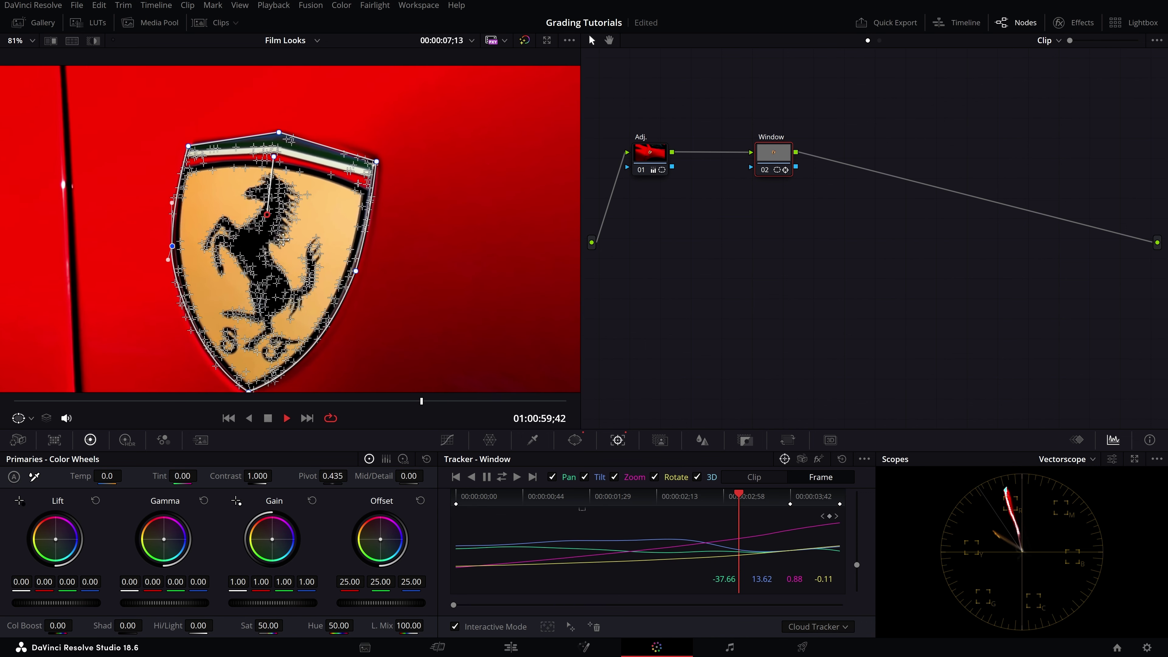
{"action": "scroll", "coordinate": [325, 260], "scroll_direction": "down", "scroll_amount": 4}
{"action": "scroll", "coordinate": [325, 260], "scroll_direction": "up", "scroll_amount": 3}
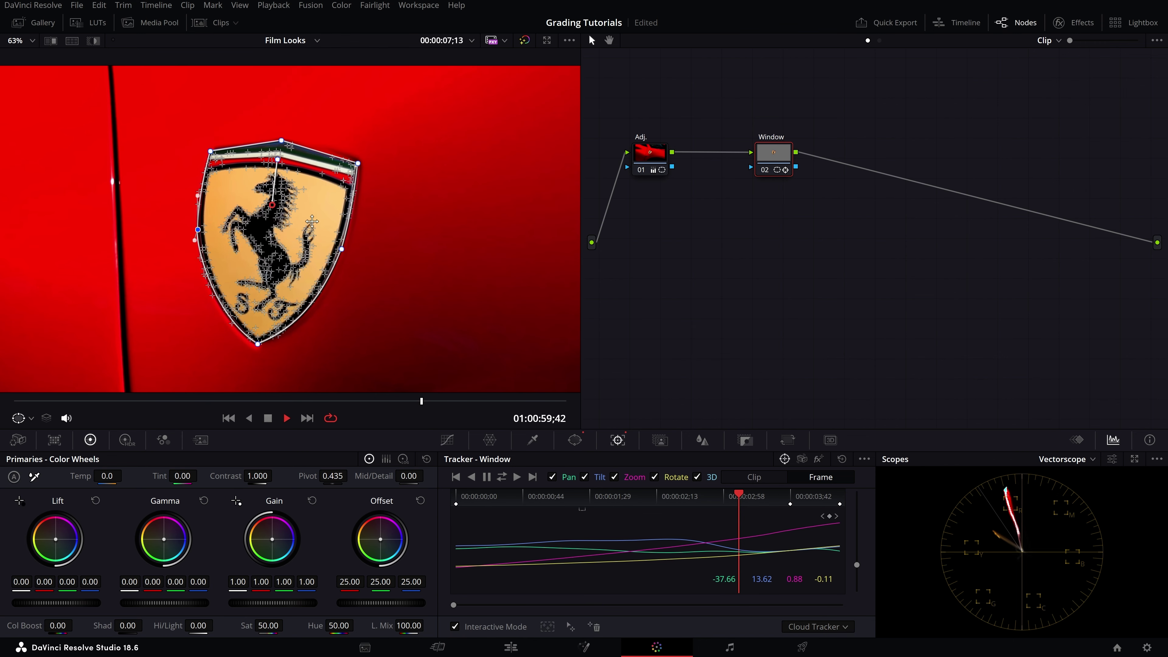
{"action": "left_click", "coordinate": [472, 626]}
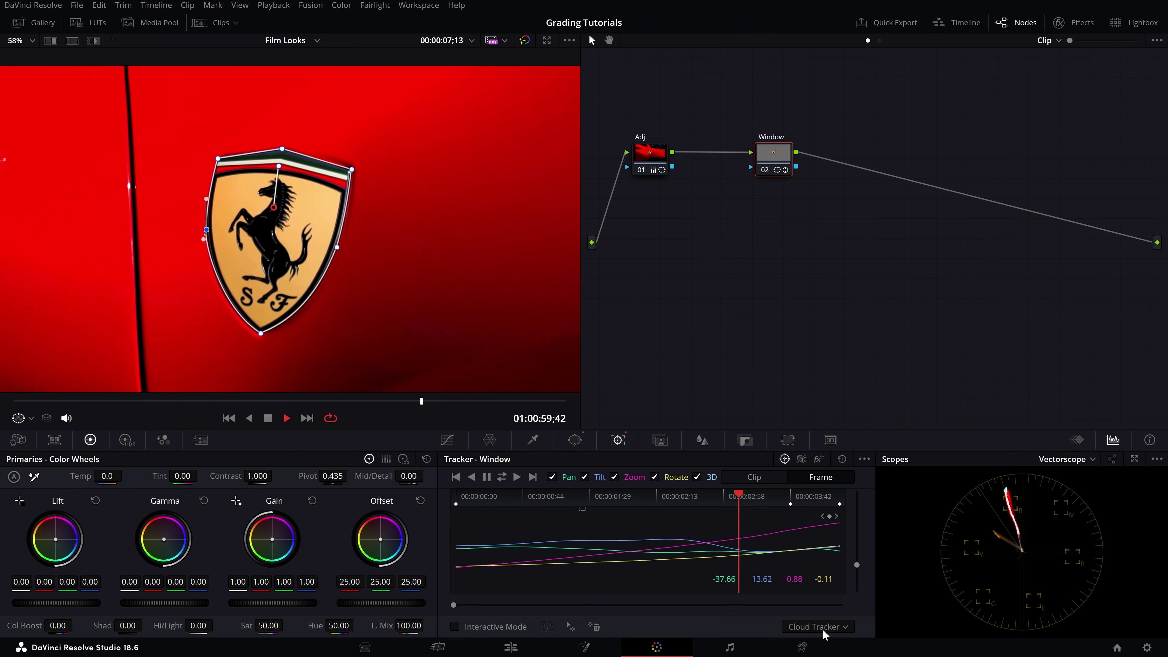
{"action": "scroll", "coordinate": [285, 214], "scroll_direction": "down", "scroll_amount": 3}
{"action": "scroll", "coordinate": [286, 215], "scroll_direction": "up", "scroll_amount": 1}
{"action": "left_click", "coordinate": [454, 627]}
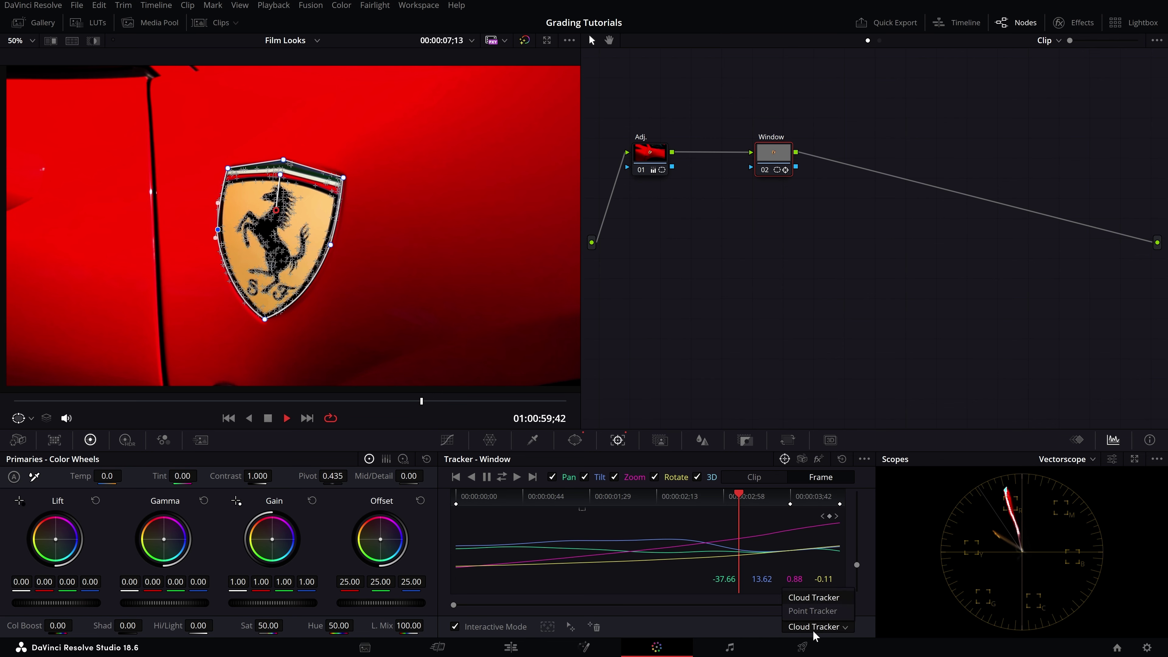
- Switch to Point Tracker, clear all tracking data, and track forward and reverse from near the clip end
{"action": "left_click", "coordinate": [813, 611]}
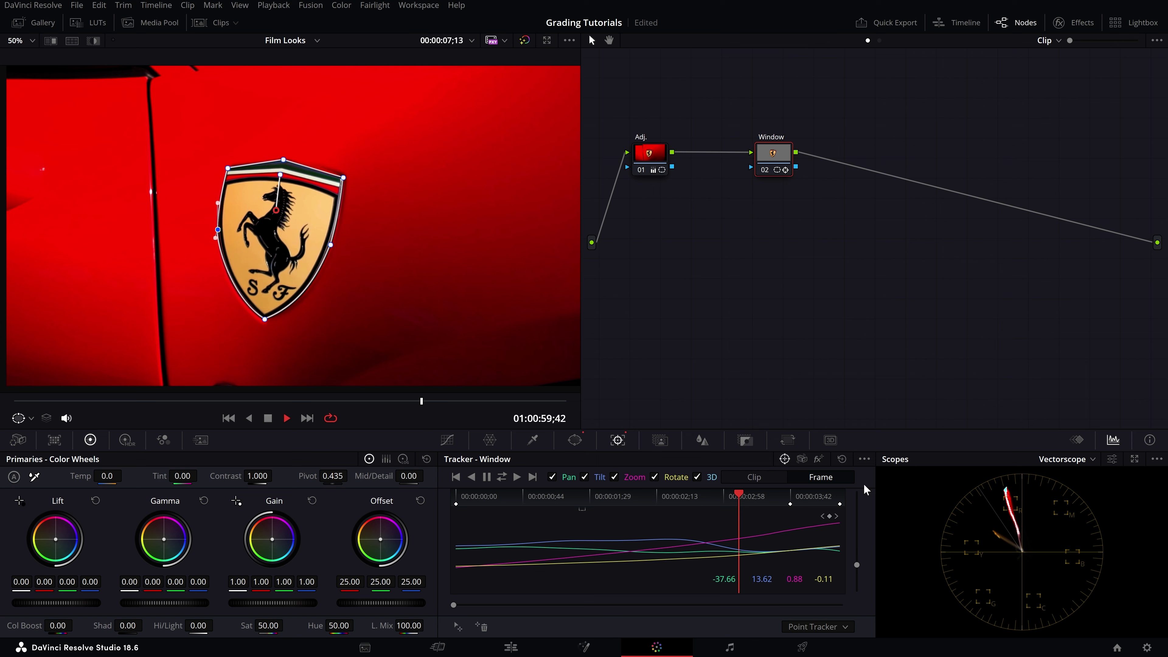
{"action": "left_click", "coordinate": [841, 459]}
{"action": "left_click_drag", "start_coordinate": [421, 400], "coordinate": [495, 405]}
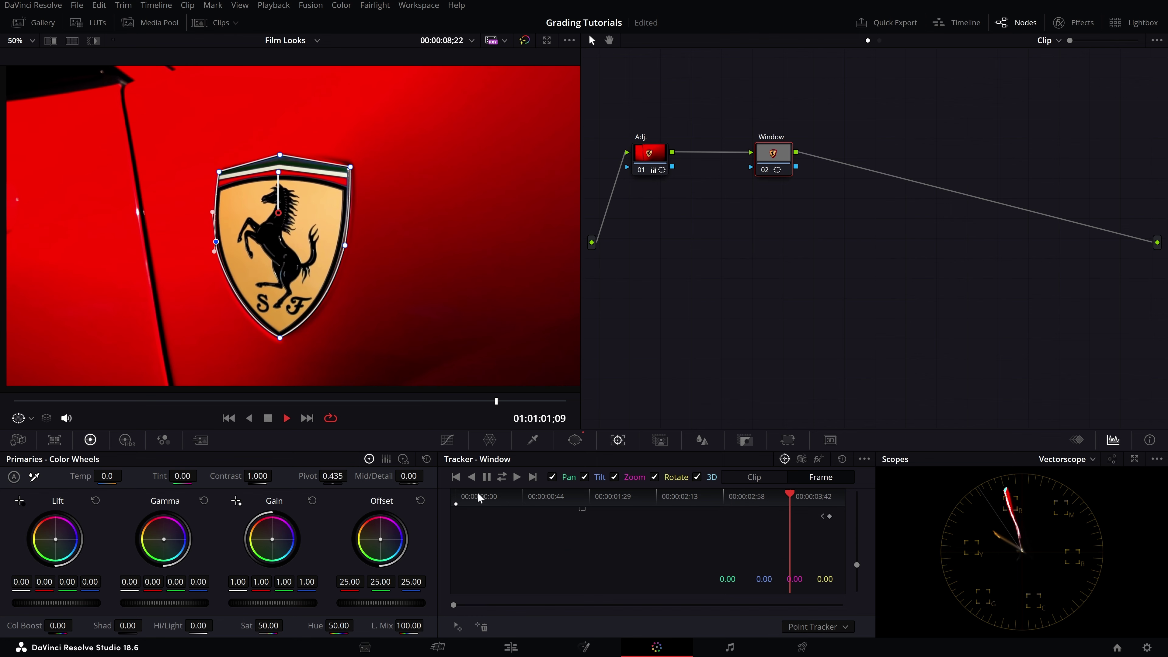
{"action": "left_click", "coordinate": [501, 478]}
- Save the project with Ctrl+S
{"action": "key", "text": "ctrl+s"}
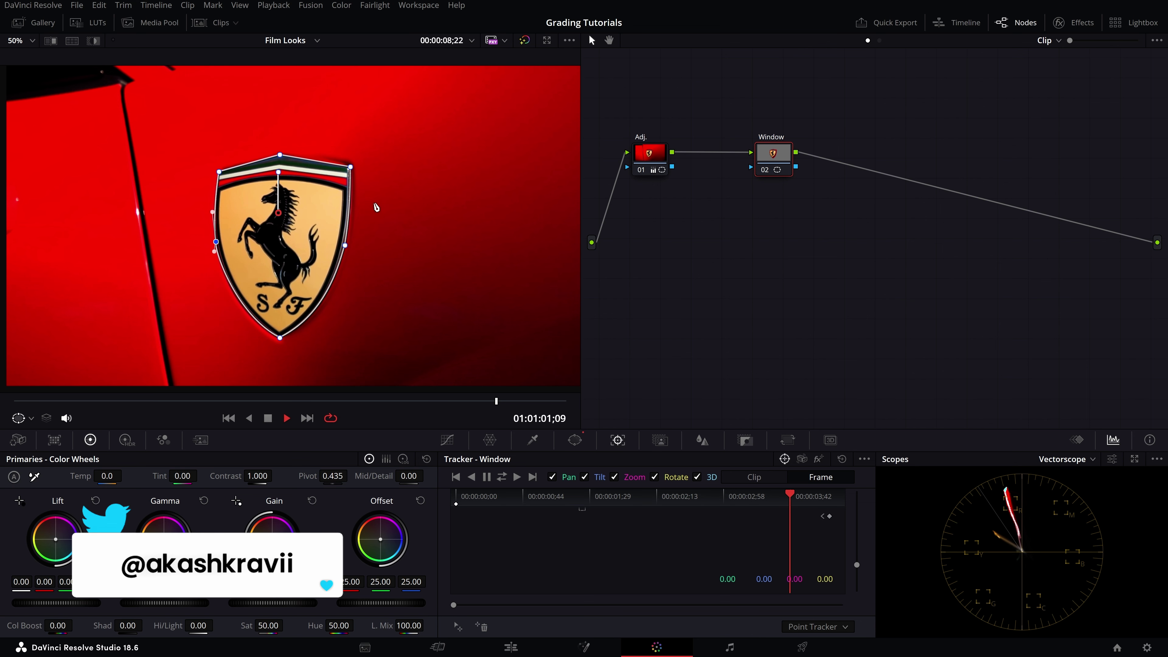
{"action": "scroll", "coordinate": [374, 209], "scroll_direction": "down", "scroll_amount": 2}
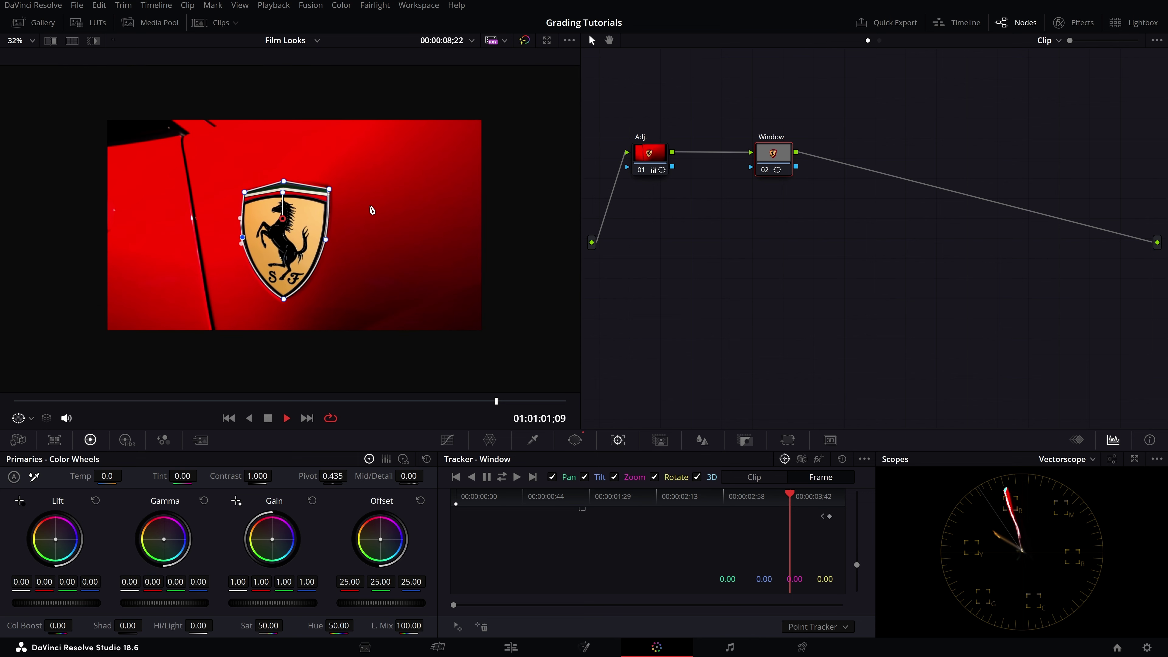
{"action": "scroll", "coordinate": [437, 287], "scroll_direction": "up", "scroll_amount": 2}
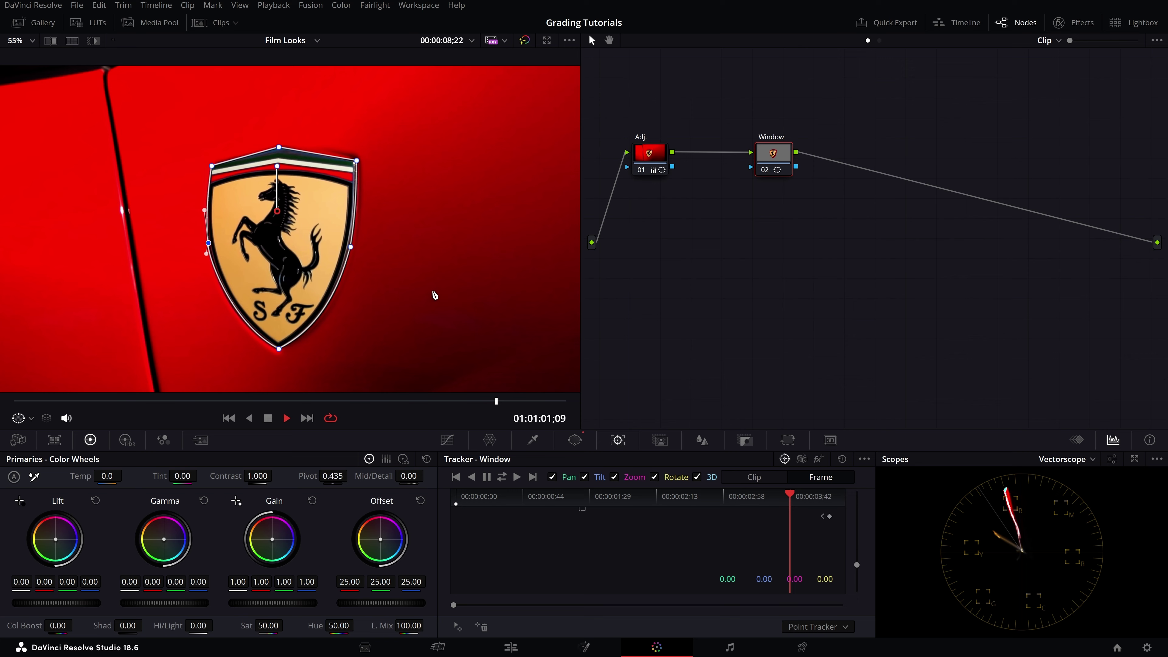
{"action": "scroll", "coordinate": [361, 269], "scroll_direction": "down", "scroll_amount": 2}
{"action": "scroll", "coordinate": [361, 269], "scroll_direction": "up", "scroll_amount": 2}
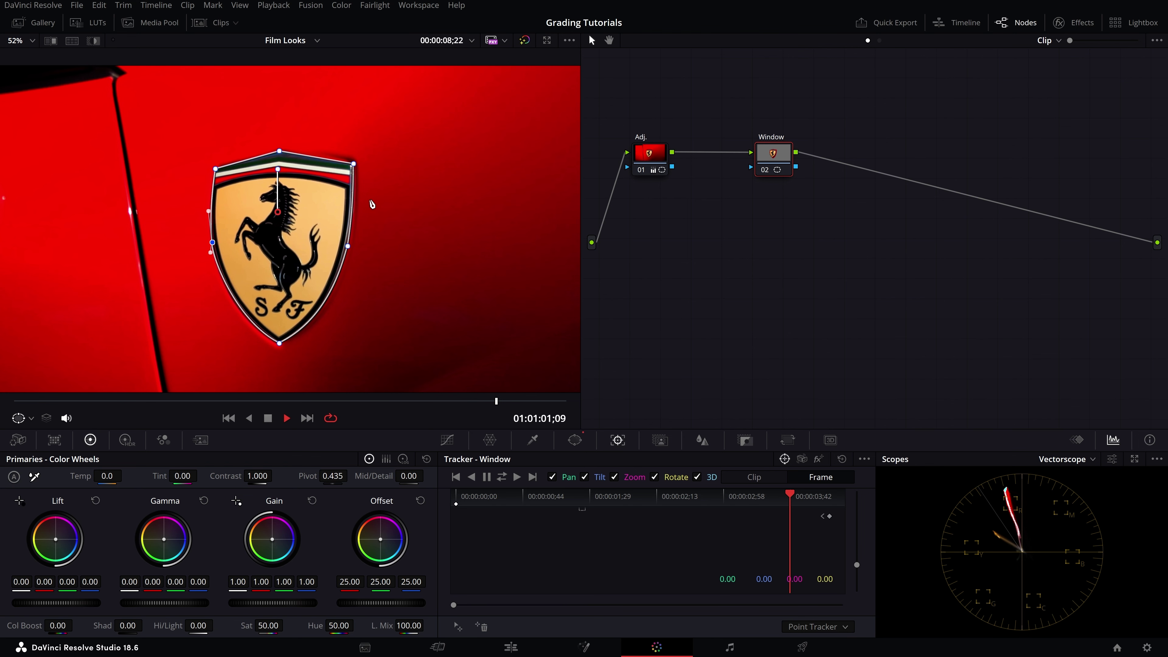
- Zoom the viewer into the badge and add a tracker point just right of the prancing horse
{"action": "scroll", "coordinate": [385, 213], "scroll_direction": "up", "scroll_amount": 1}
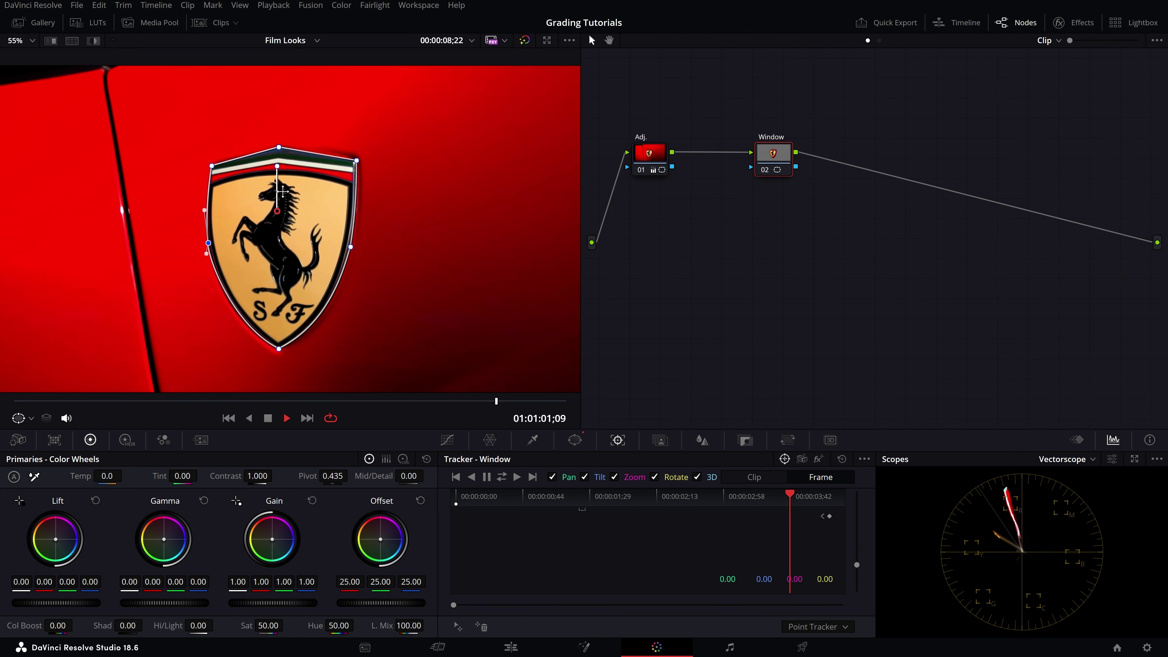
{"action": "scroll", "coordinate": [315, 225], "scroll_direction": "up", "scroll_amount": 2}
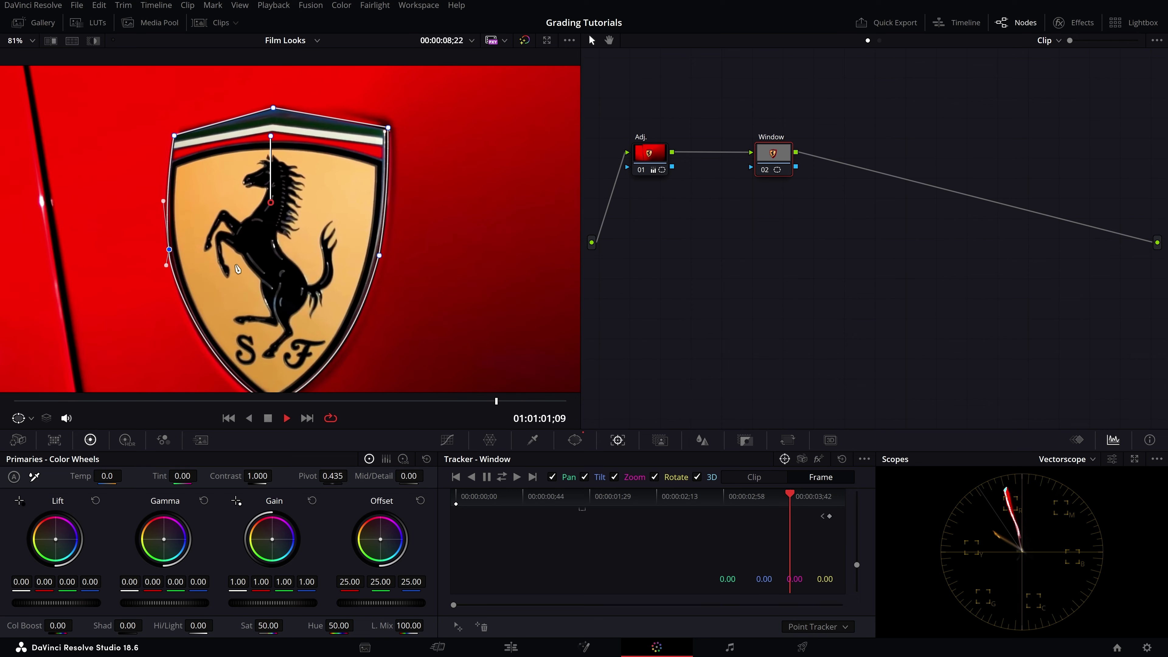
{"action": "scroll", "coordinate": [314, 225], "scroll_direction": "up", "scroll_amount": 2}
{"action": "scroll", "coordinate": [314, 225], "scroll_direction": "up", "scroll_amount": 2}
{"action": "scroll", "coordinate": [314, 225], "scroll_direction": "up", "scroll_amount": 1}
{"action": "scroll", "coordinate": [414, 460], "scroll_direction": "up", "scroll_amount": 1}
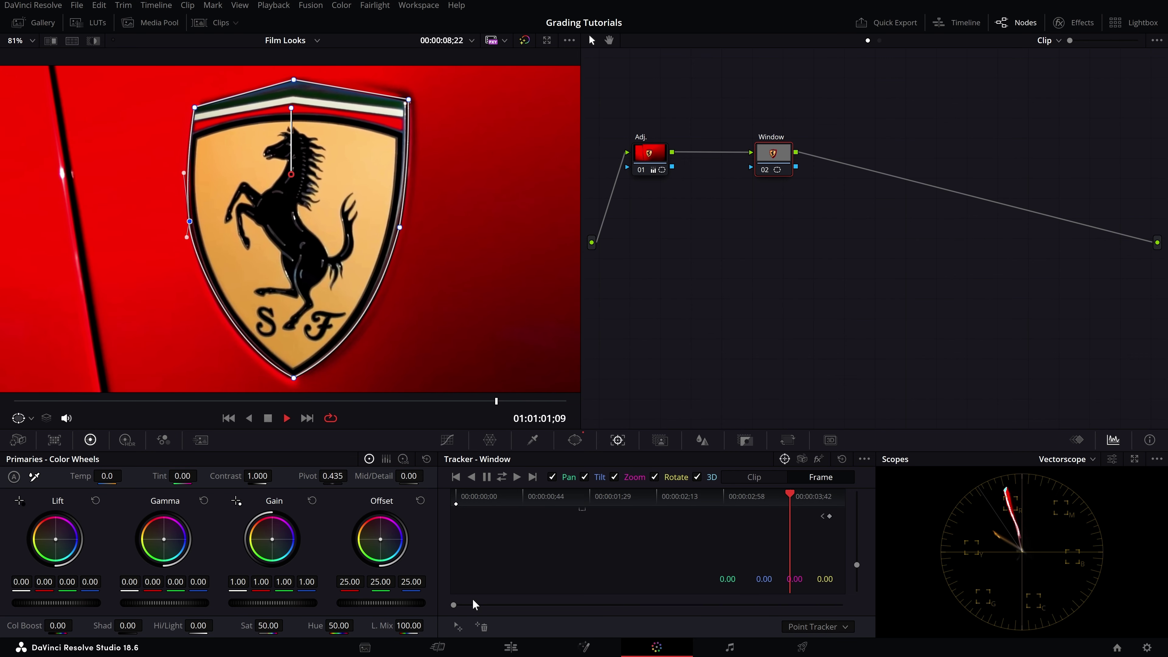
{"action": "left_click", "coordinate": [457, 628]}
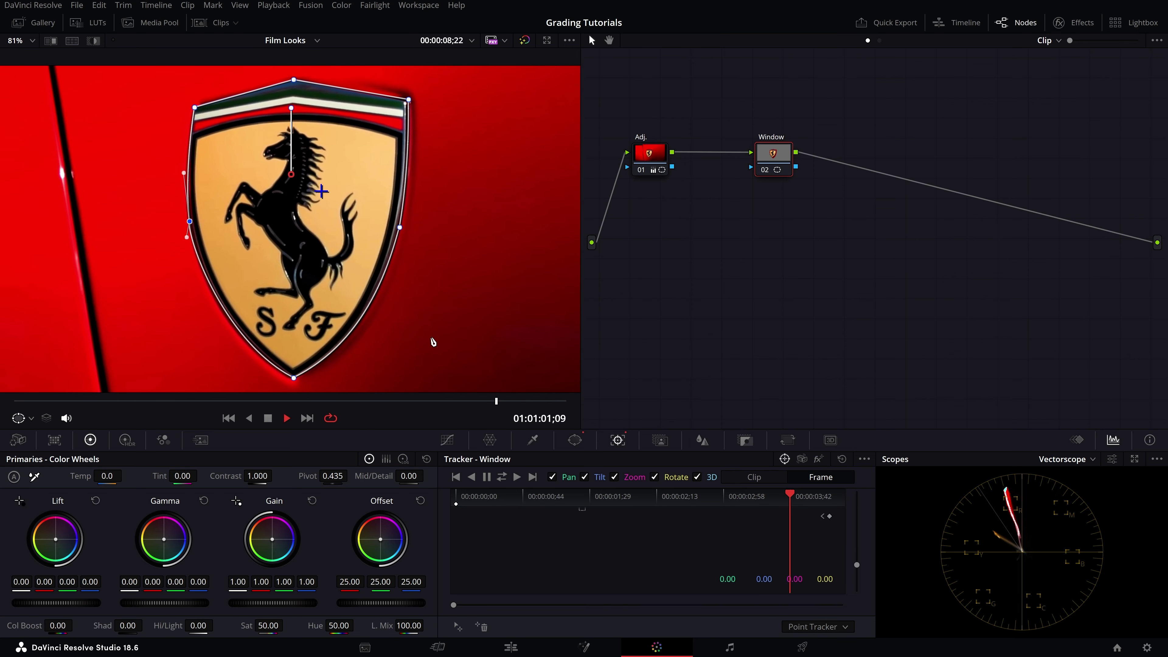
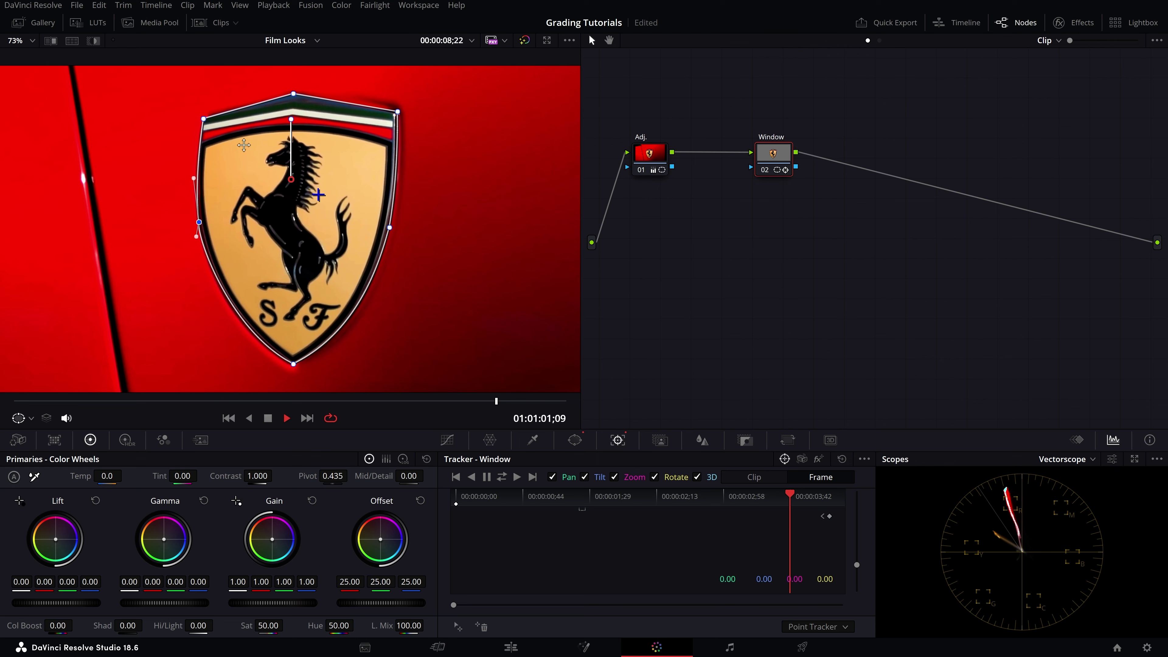
- Show the tracker's zoom and rotate curves and place points on the shield's bottom, right and left
{"action": "scroll", "coordinate": [371, 129], "scroll_direction": "down", "scroll_amount": 1}
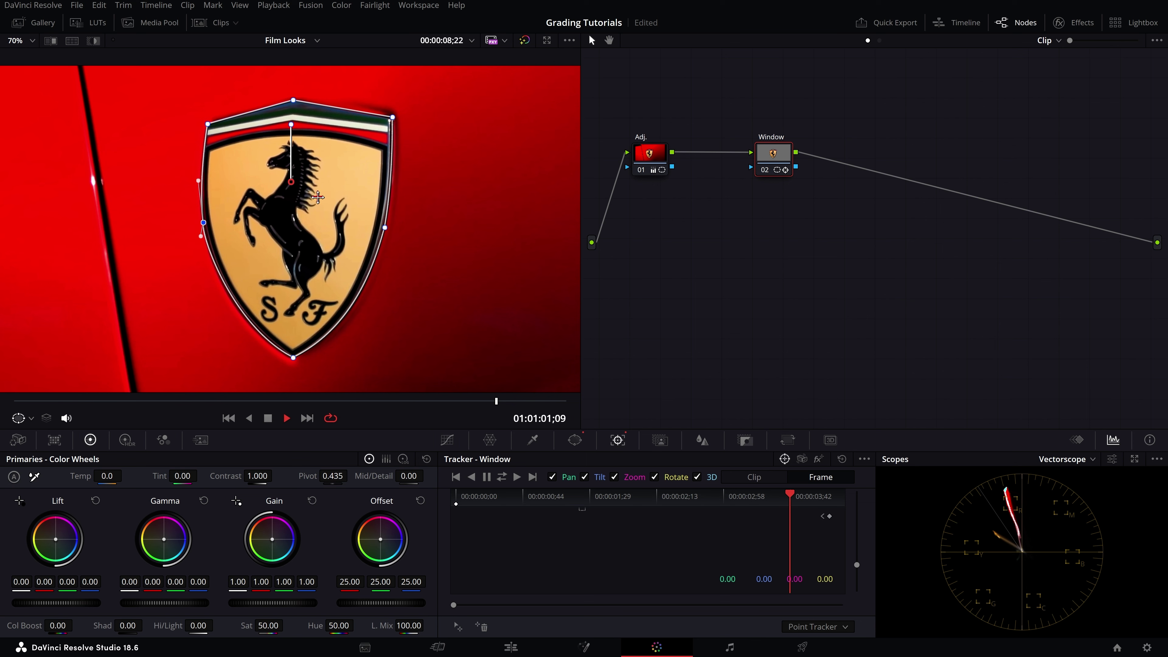
{"action": "left_click", "coordinate": [209, 124]}
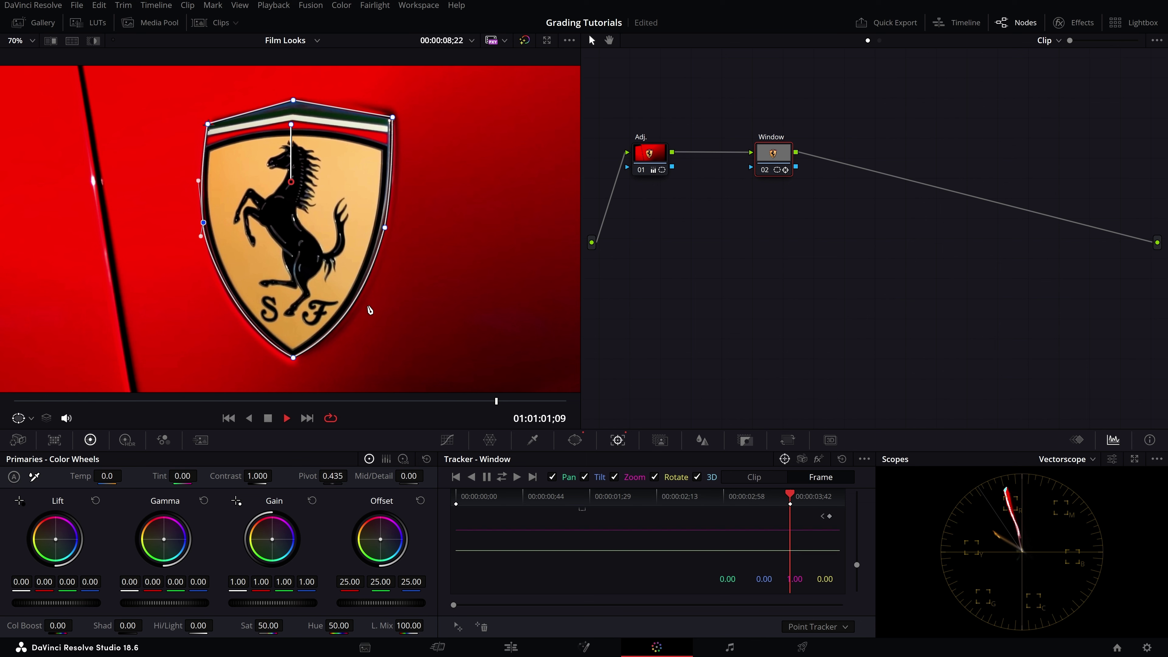
{"action": "left_click", "coordinate": [459, 627]}
{"action": "left_click_drag", "start_coordinate": [314, 197], "coordinate": [295, 361]}
{"action": "left_click", "coordinate": [459, 627]}
{"action": "left_click_drag", "start_coordinate": [317, 196], "coordinate": [384, 227]}
{"action": "left_click", "coordinate": [458, 626]}
{"action": "left_click_drag", "start_coordinate": [317, 186], "coordinate": [209, 220]}
- Add further tracker points and position them across the badge and its lower area
{"action": "left_click", "coordinate": [459, 626]}
{"action": "left_click_drag", "start_coordinate": [304, 212], "coordinate": [258, 257]}
{"action": "left_click_drag", "start_coordinate": [315, 196], "coordinate": [343, 174]}
{"action": "left_click", "coordinate": [459, 626]}
{"action": "left_click", "coordinate": [461, 629]}
{"action": "left_click_drag", "start_coordinate": [317, 198], "coordinate": [321, 274]}
{"action": "scroll", "coordinate": [317, 175], "scroll_direction": "down", "scroll_amount": 1}
{"action": "scroll", "coordinate": [289, 115], "scroll_direction": "down", "scroll_amount": 3}
{"action": "scroll", "coordinate": [358, 154], "scroll_direction": "up", "scroll_amount": 1}
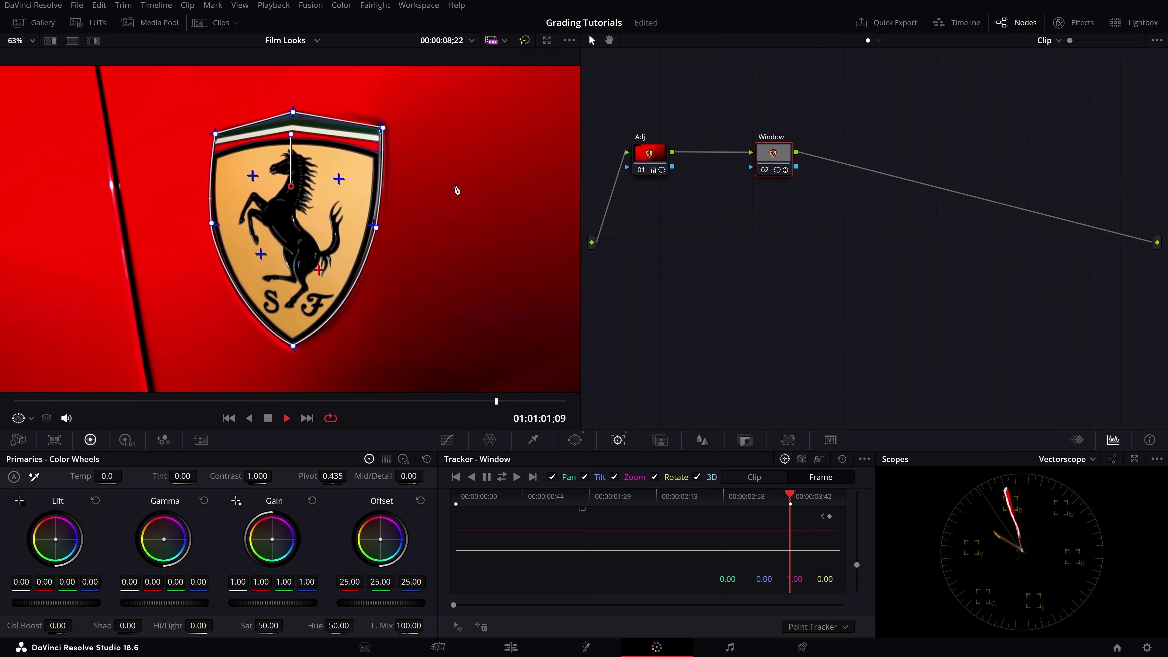
- Add a final point on the shield's right edge and track the window forward and reverse
{"action": "left_click", "coordinate": [455, 626]}
{"action": "left_click_drag", "start_coordinate": [324, 271], "coordinate": [355, 281]}
{"action": "scroll", "coordinate": [425, 237], "scroll_direction": "down", "scroll_amount": 2}
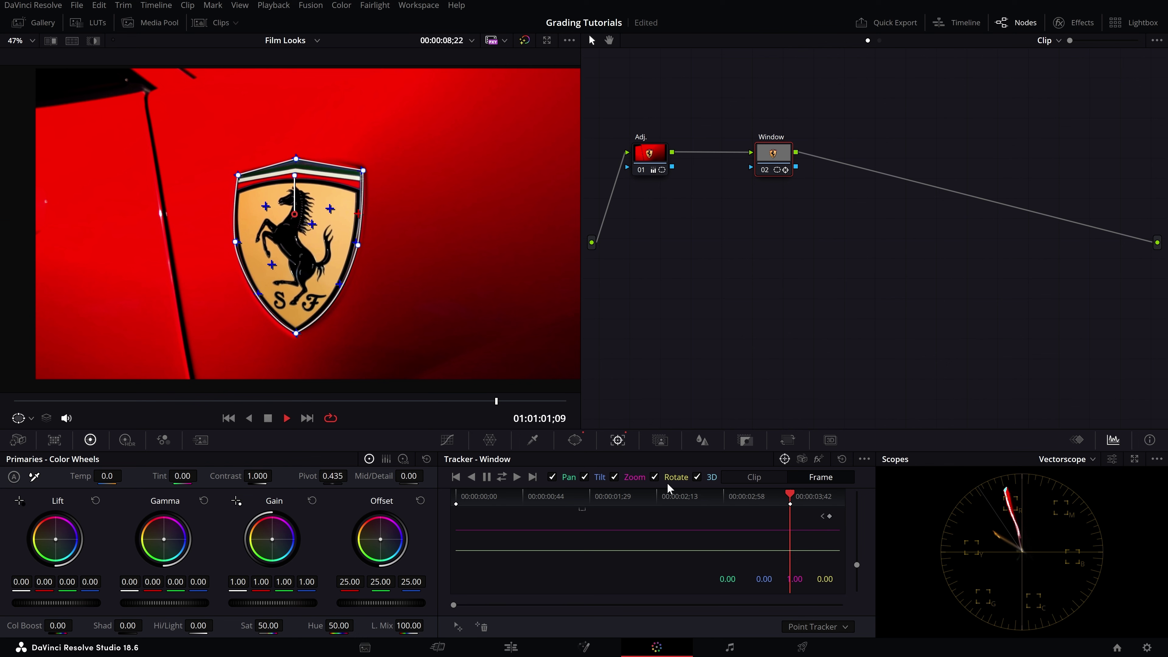
{"action": "left_click", "coordinate": [502, 476]}
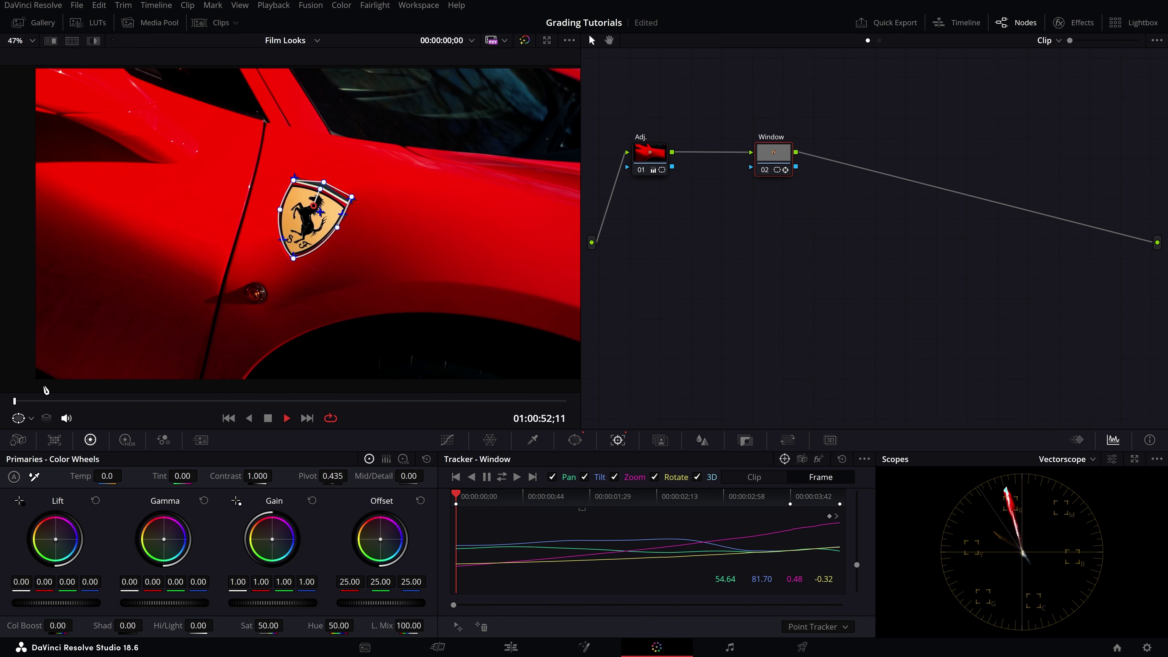
{"action": "left_click_drag", "start_coordinate": [16, 405], "coordinate": [436, 350]}
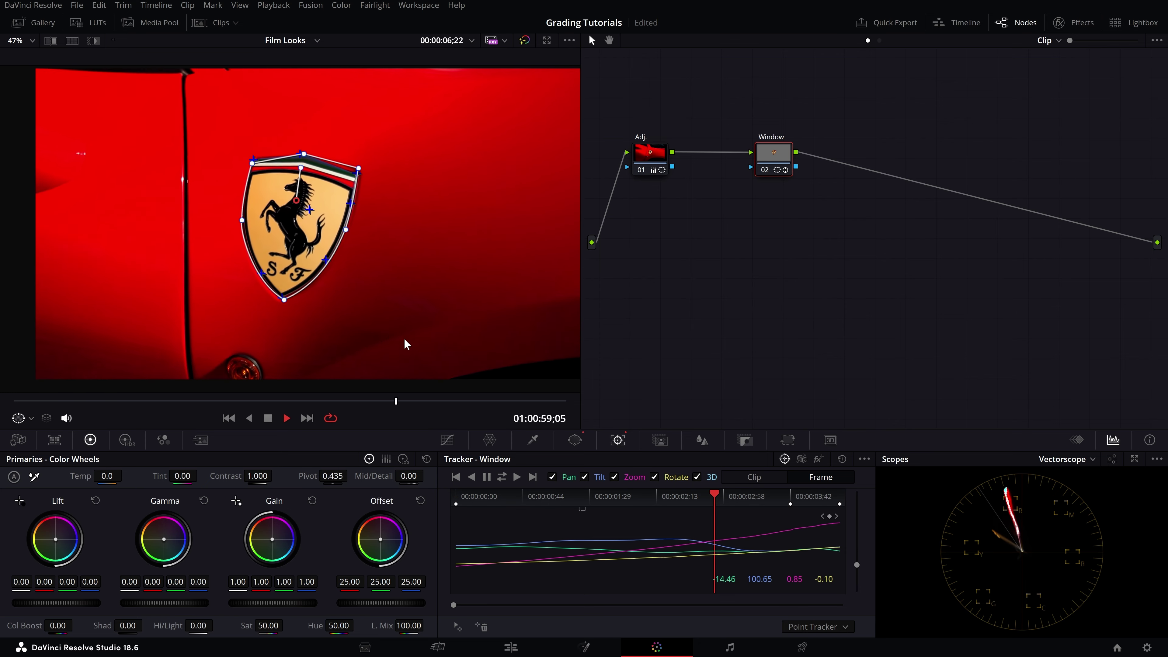
{"action": "left_click_drag", "start_coordinate": [438, 422], "coordinate": [382, 401]}
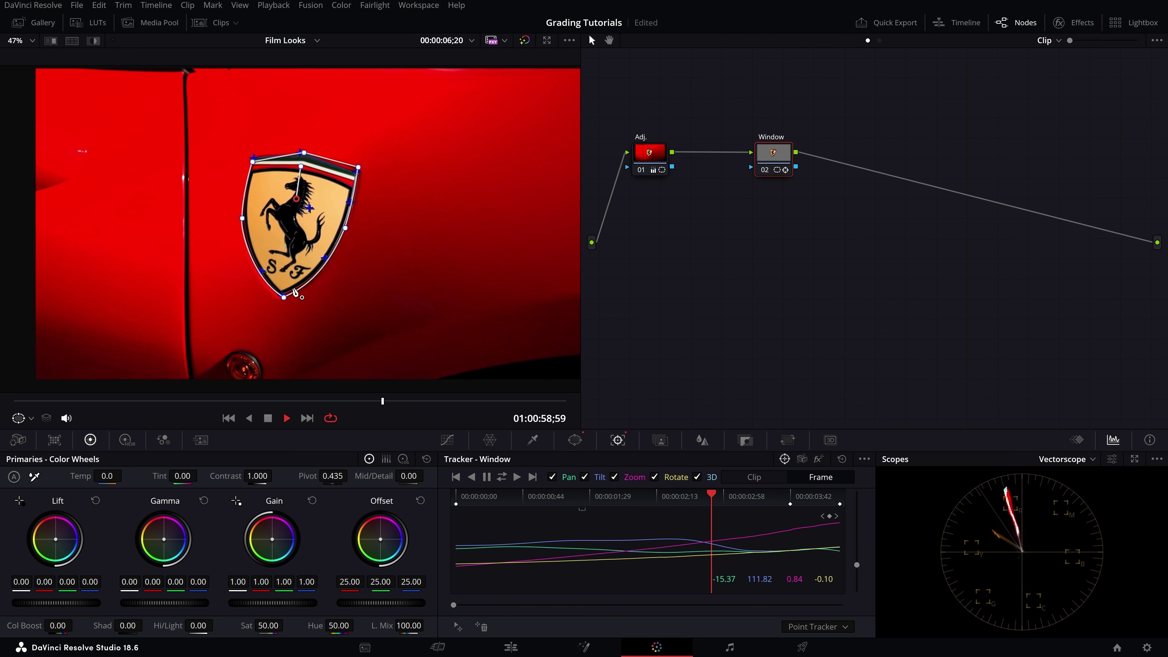
{"action": "scroll", "coordinate": [334, 172], "scroll_direction": "up", "scroll_amount": 3}
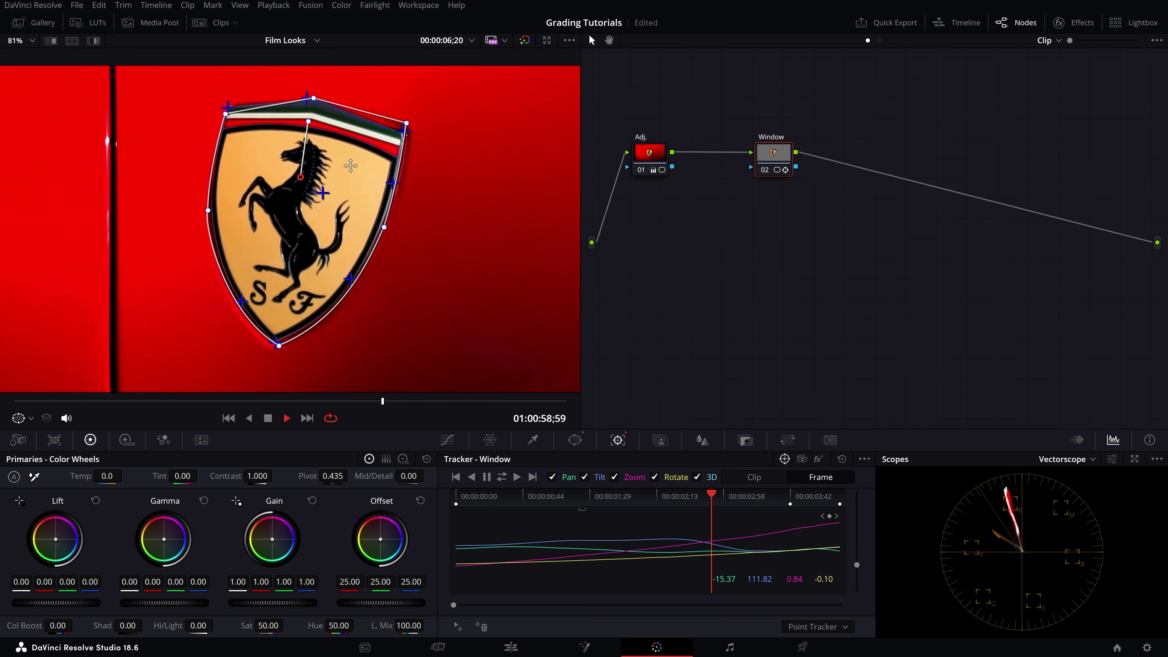
{"action": "scroll", "coordinate": [324, 201], "scroll_direction": "down", "scroll_amount": 2}
{"action": "scroll", "coordinate": [317, 198], "scroll_direction": "down", "scroll_amount": 2}
{"action": "scroll", "coordinate": [310, 195], "scroll_direction": "up", "scroll_amount": 2}
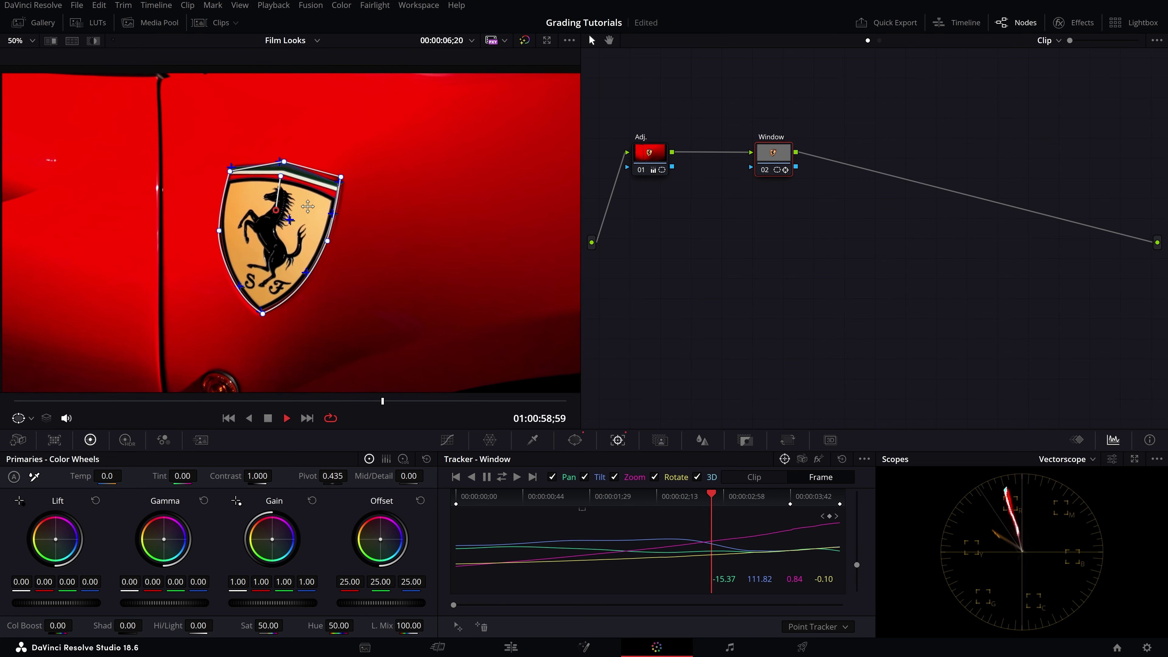
{"action": "scroll", "coordinate": [304, 193], "scroll_direction": "down", "scroll_amount": 2}
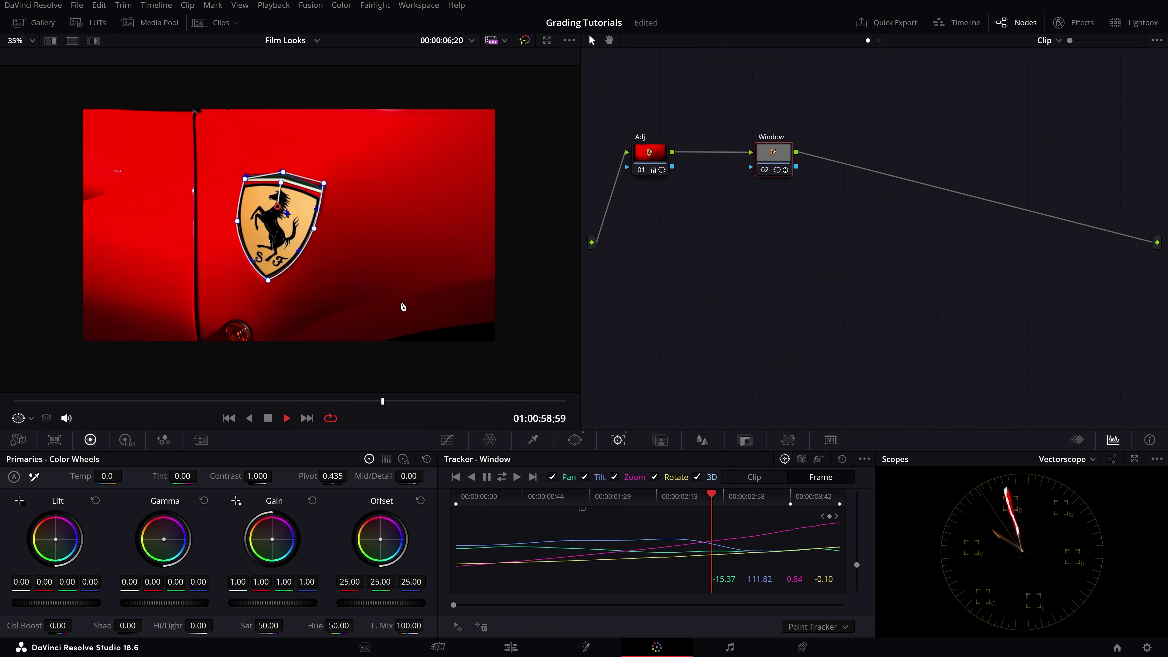
{"action": "scroll", "coordinate": [290, 193], "scroll_direction": "up", "scroll_amount": 1}
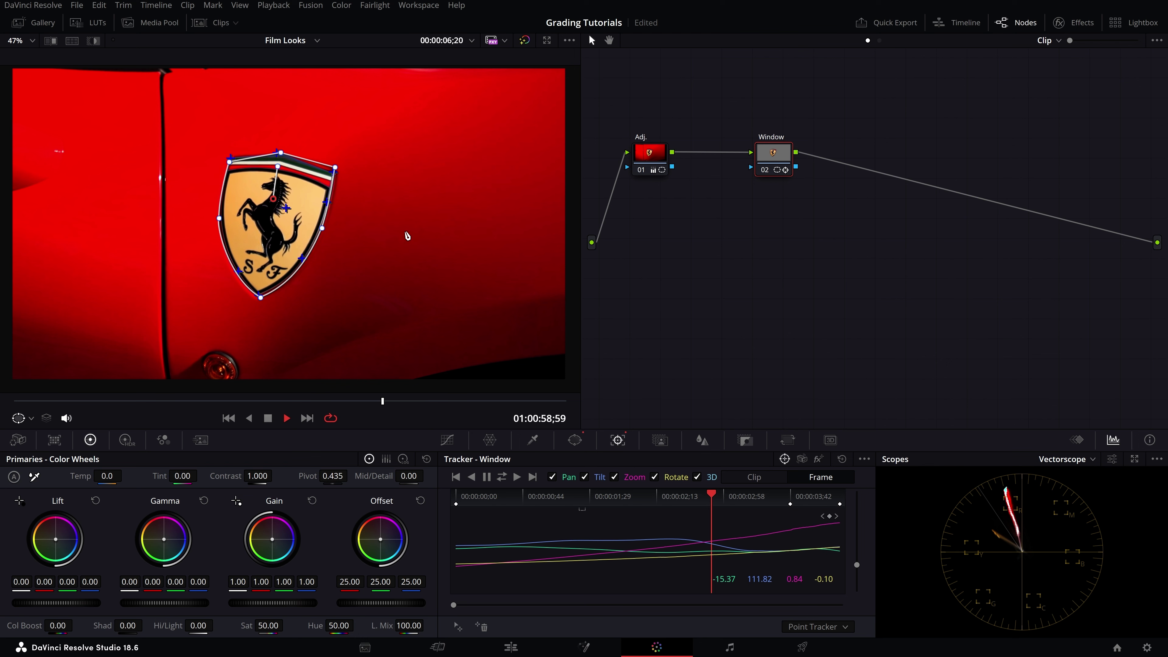
- Clear all point-tracking data and switch the tracker to Cloud Tracker
{"action": "left_click", "coordinate": [844, 459]}
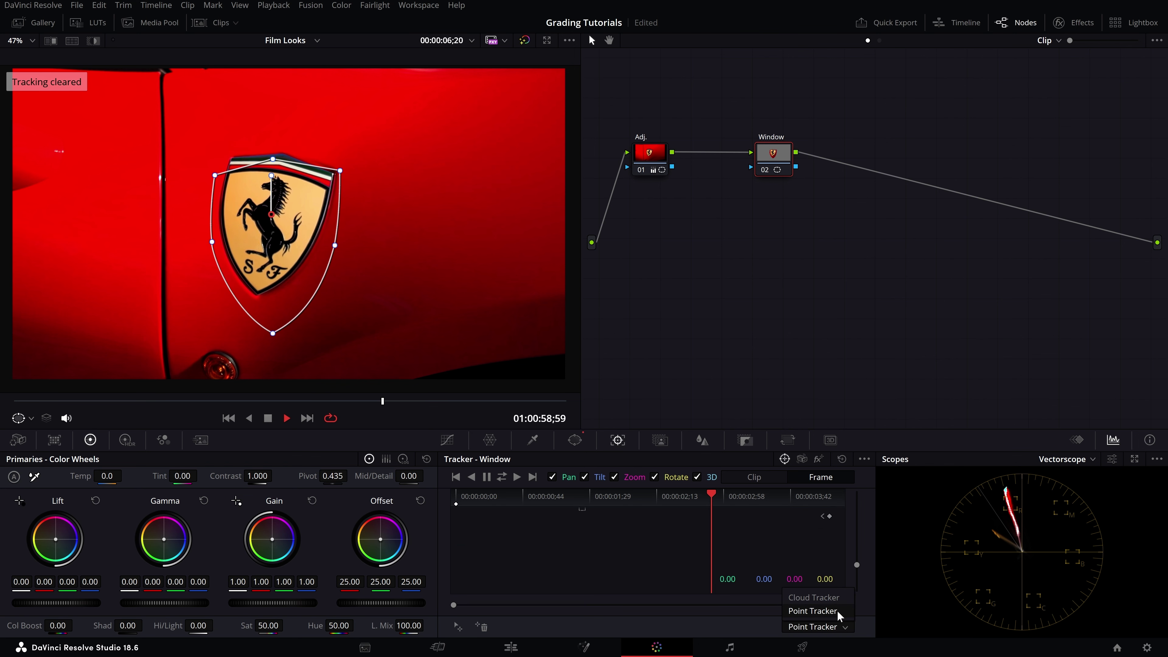
{"action": "left_click", "coordinate": [821, 601]}
{"action": "left_click_drag", "start_coordinate": [384, 399], "coordinate": [496, 415]}
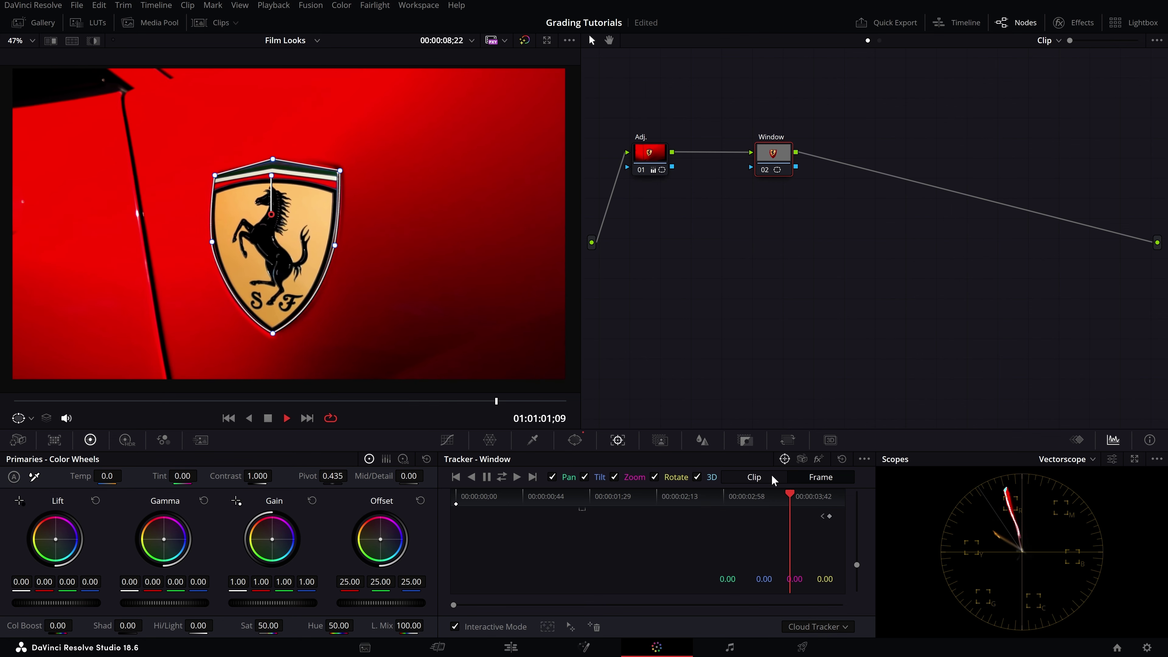
- Set Clip mode, track forward and reverse, and review the track at later frames
{"action": "left_click", "coordinate": [756, 479]}
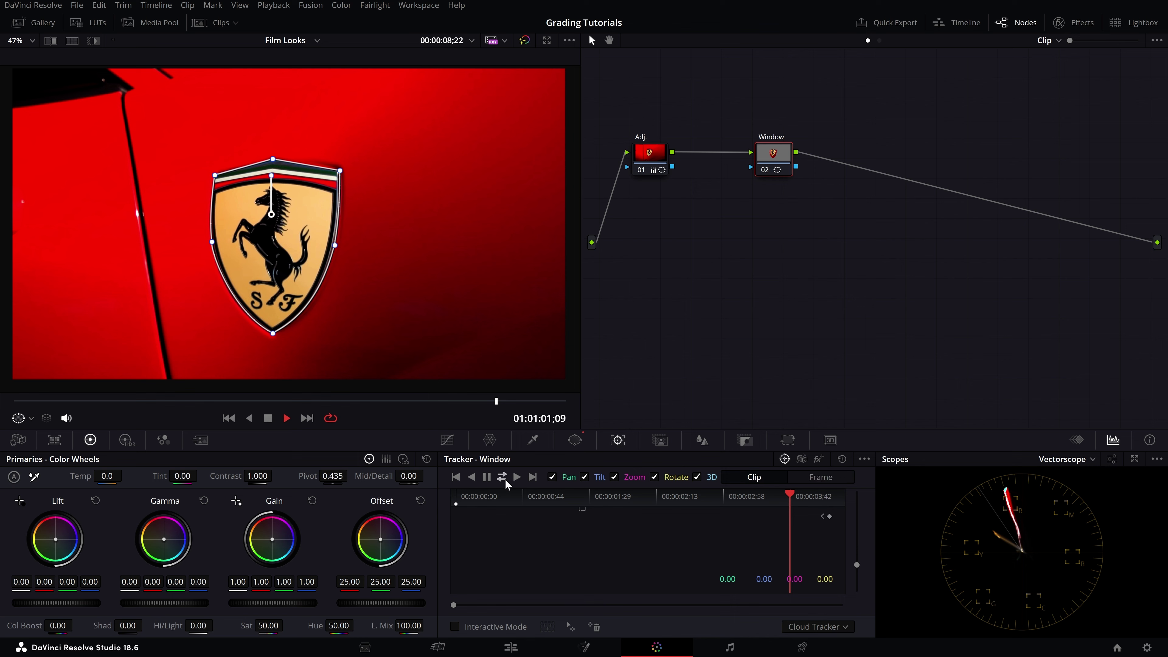
{"action": "left_click", "coordinate": [502, 477]}
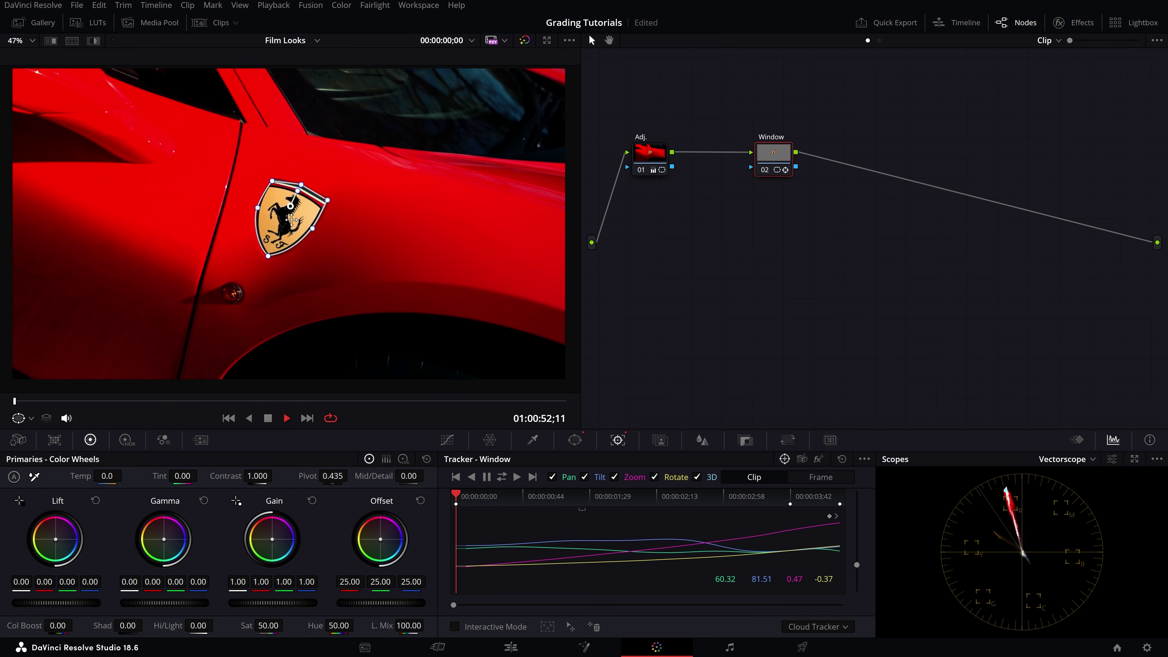
{"action": "left_click_drag", "start_coordinate": [46, 404], "coordinate": [411, 405]}
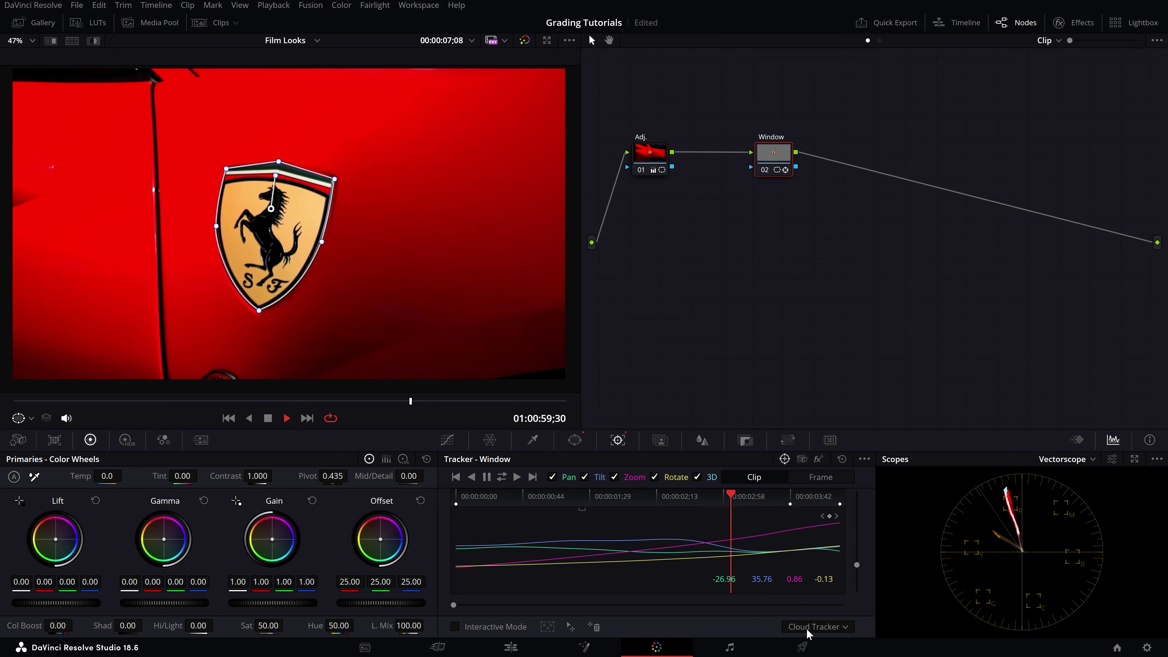
- Enable Interactive Mode, then zoom and pan to inspect the cloud tracking points on the badge
{"action": "left_click", "coordinate": [454, 626]}
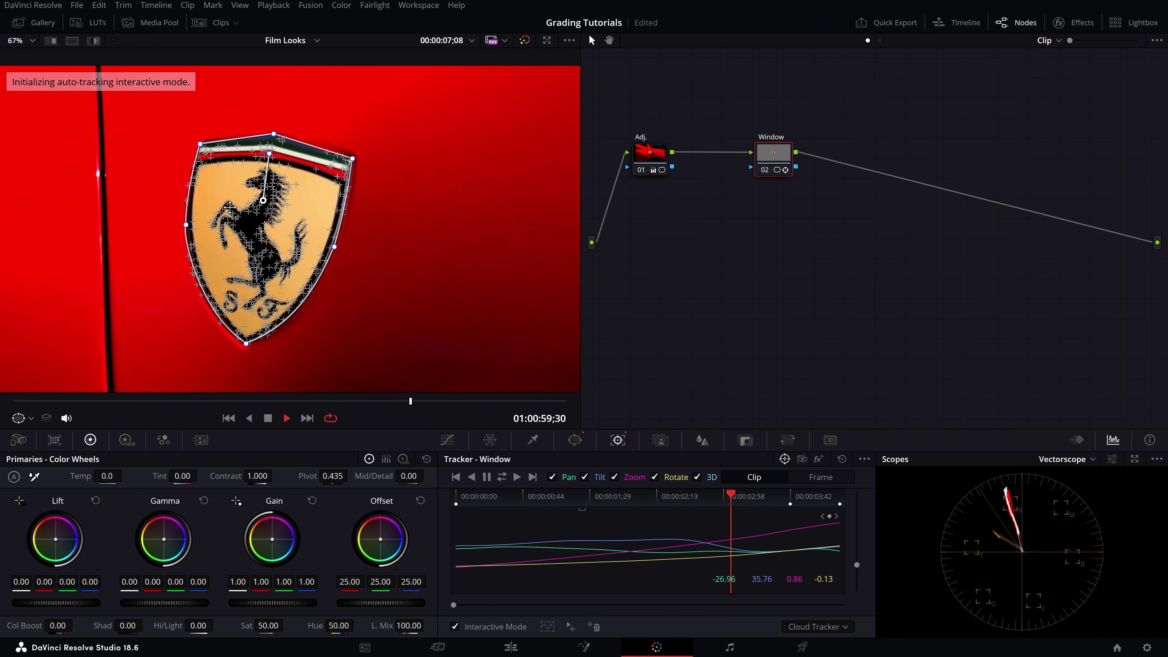
{"action": "scroll", "coordinate": [258, 240], "scroll_direction": "up", "scroll_amount": 2}
{"action": "scroll", "coordinate": [276, 221], "scroll_direction": "up", "scroll_amount": 1}
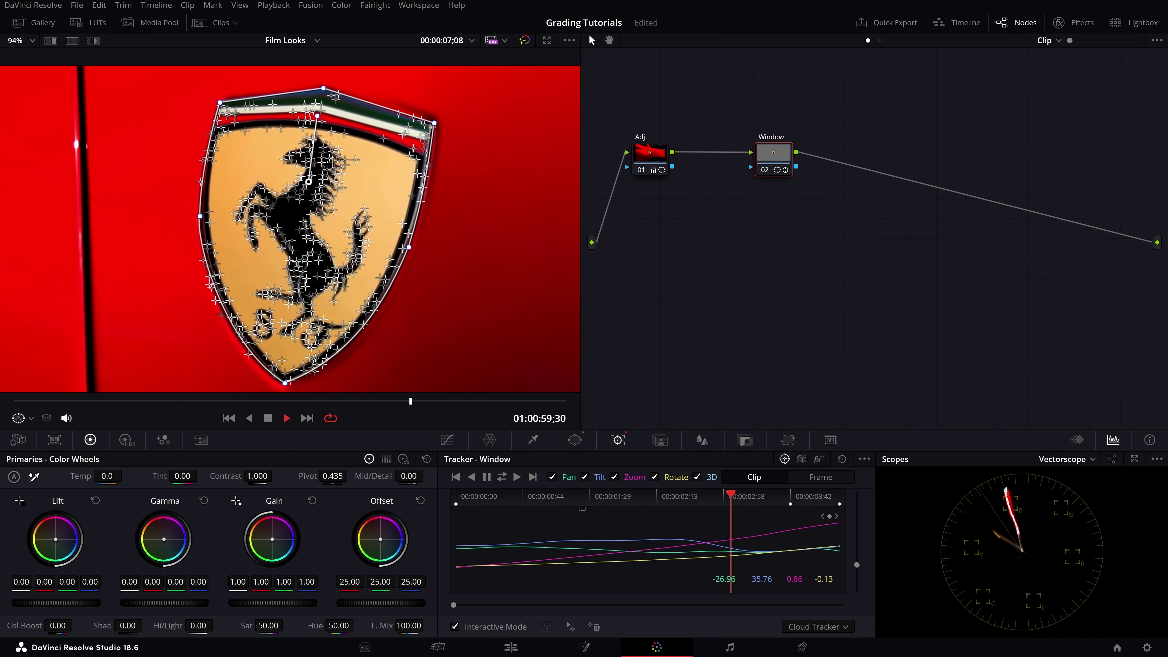
{"action": "scroll", "coordinate": [388, 139], "scroll_direction": "up", "scroll_amount": 2}
{"action": "scroll", "coordinate": [389, 139], "scroll_direction": "down", "scroll_amount": 2}
{"action": "scroll", "coordinate": [373, 156], "scroll_direction": "down", "scroll_amount": 1}
{"action": "scroll", "coordinate": [358, 175], "scroll_direction": "down", "scroll_amount": 1}
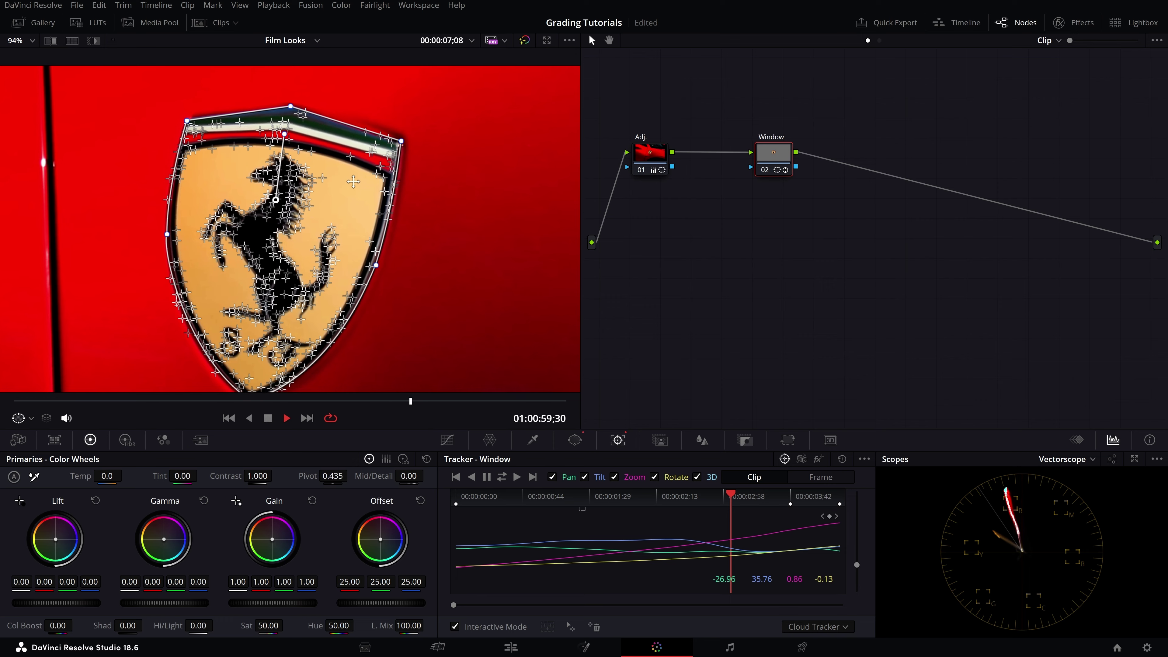
{"action": "scroll", "coordinate": [368, 171], "scroll_direction": "up", "scroll_amount": 1}
{"action": "scroll", "coordinate": [367, 200], "scroll_direction": "down", "scroll_amount": 2}
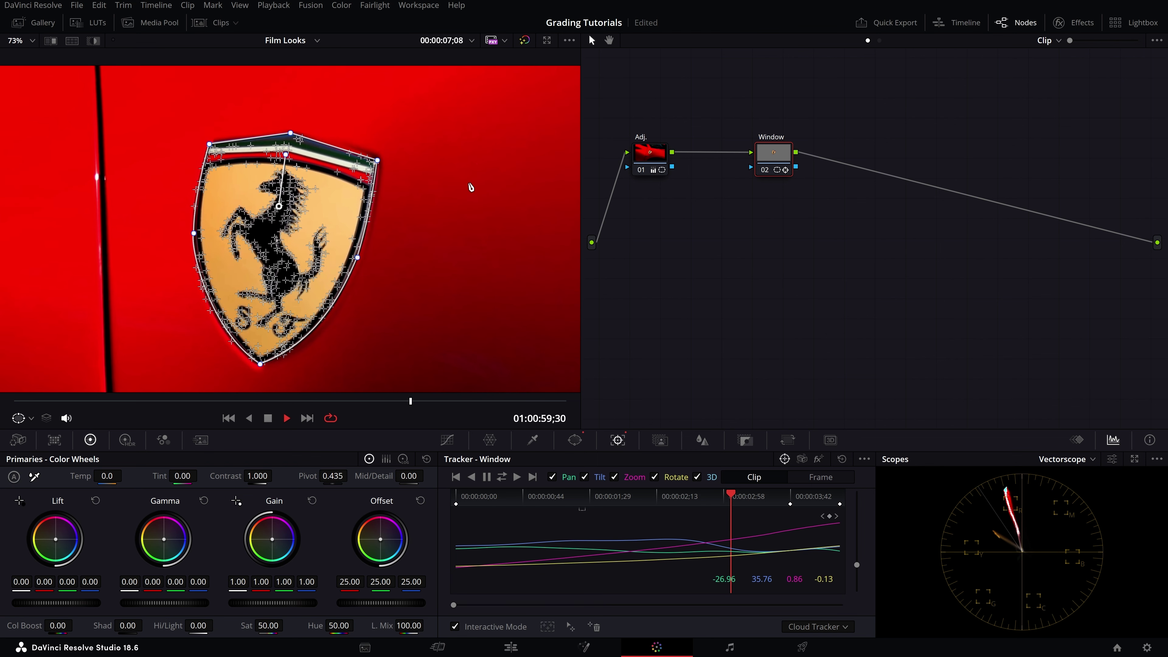
{"action": "scroll", "coordinate": [310, 234], "scroll_direction": "up", "scroll_amount": 1}
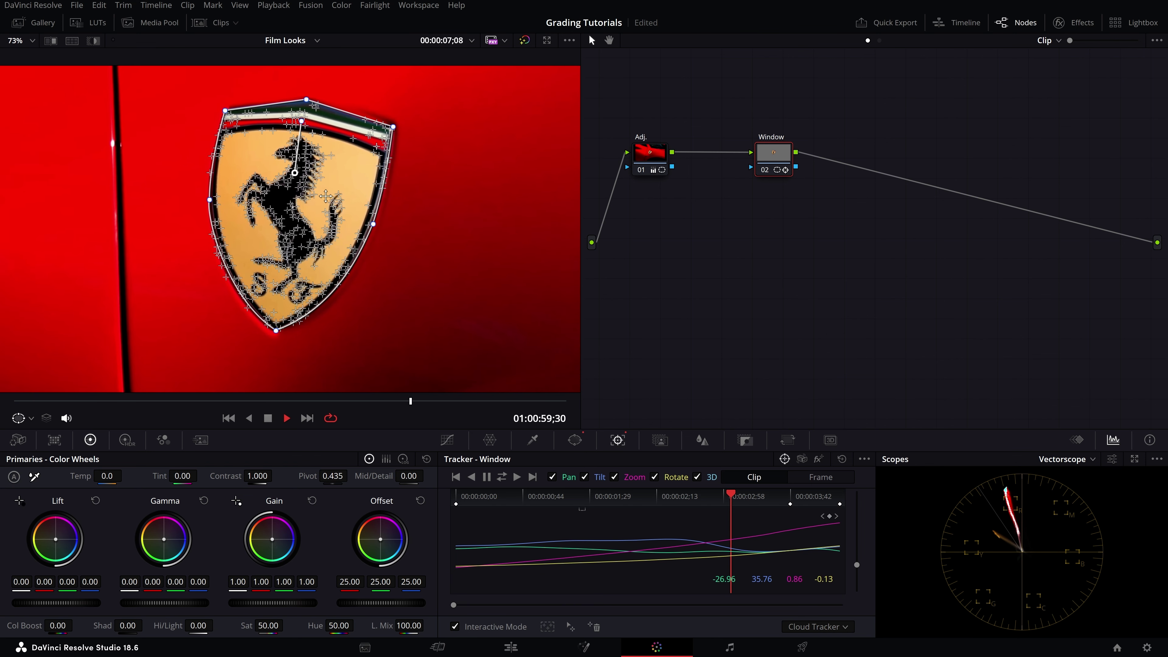
{"action": "scroll", "coordinate": [371, 238], "scroll_direction": "down", "scroll_amount": 2}
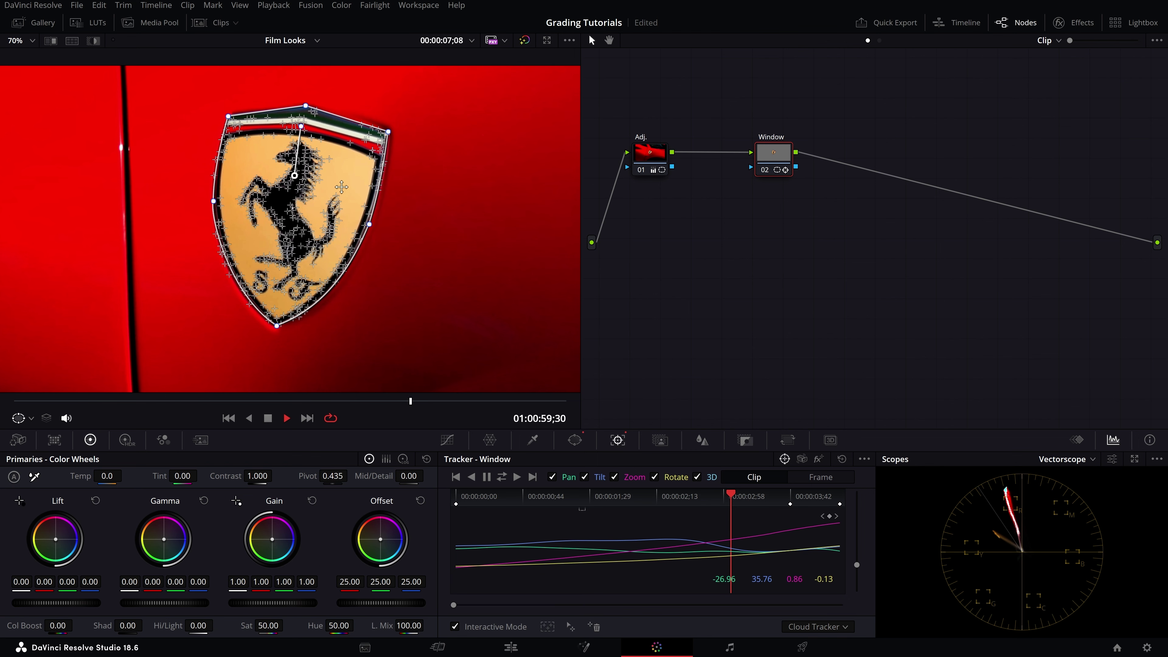
{"action": "scroll", "coordinate": [311, 183], "scroll_direction": "up", "scroll_amount": 1}
{"action": "scroll", "coordinate": [312, 183], "scroll_direction": "up", "scroll_amount": 1}
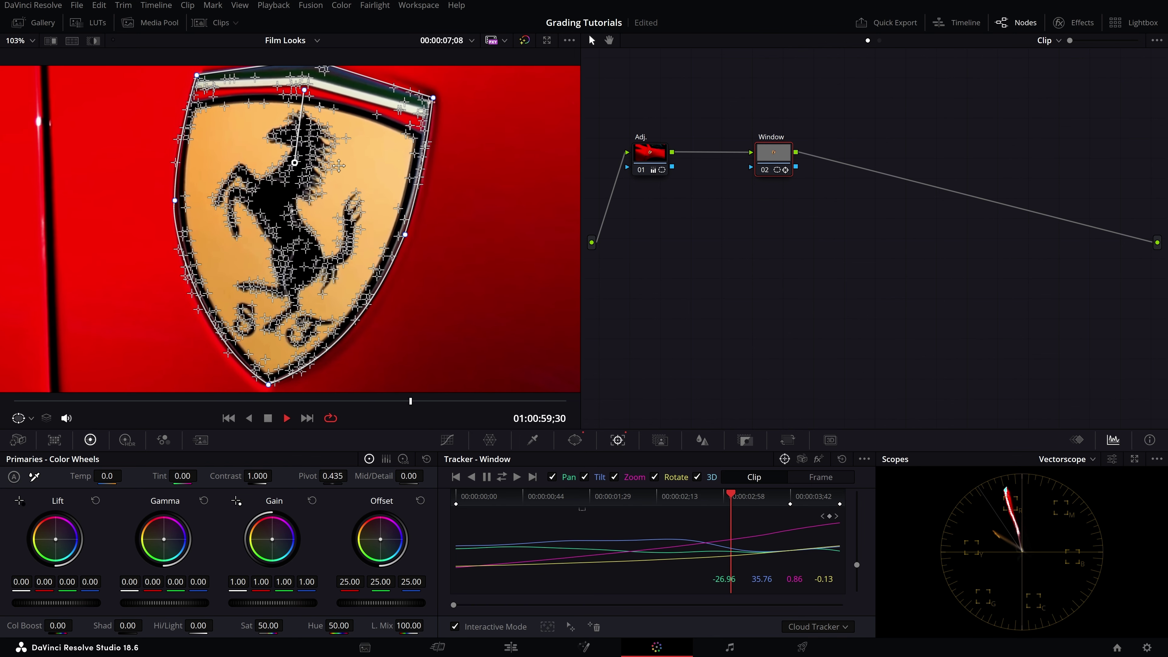
{"action": "scroll", "coordinate": [341, 176], "scroll_direction": "down", "scroll_amount": 1}
{"action": "scroll", "coordinate": [337, 183], "scroll_direction": "down", "scroll_amount": 1}
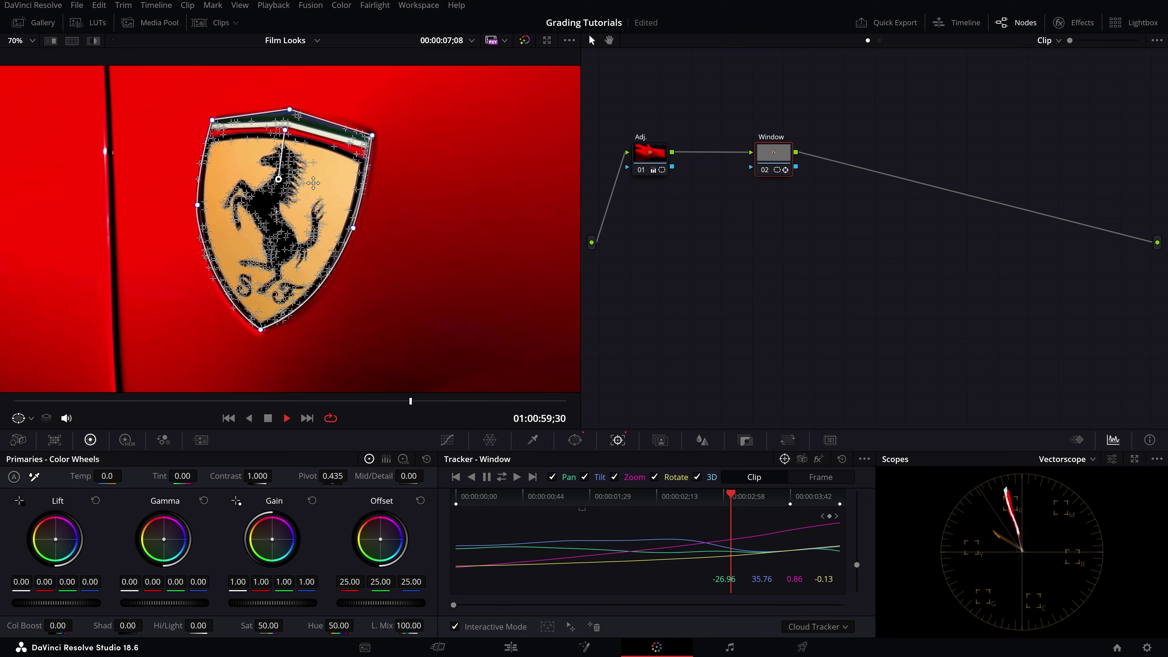
{"action": "scroll", "coordinate": [253, 113], "scroll_direction": "up", "scroll_amount": 2}
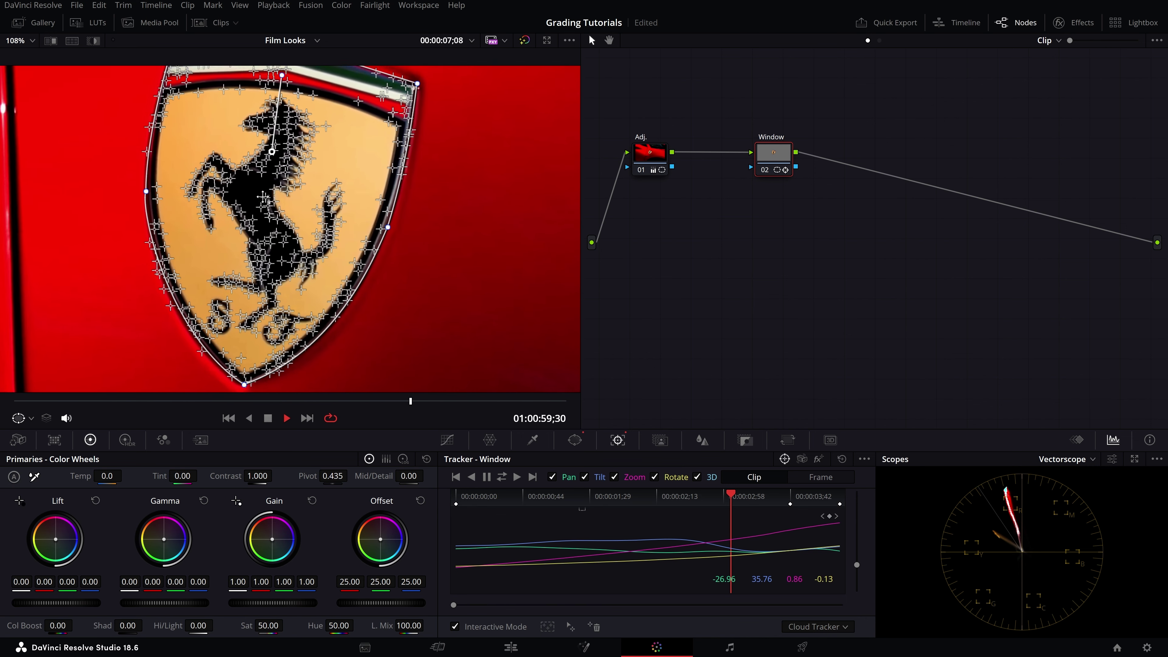
{"action": "scroll", "coordinate": [253, 113], "scroll_direction": "up", "scroll_amount": 2}
{"action": "scroll", "coordinate": [254, 113], "scroll_direction": "up", "scroll_amount": 1}
{"action": "left_click_drag", "start_coordinate": [253, 113], "coordinate": [305, 187]}
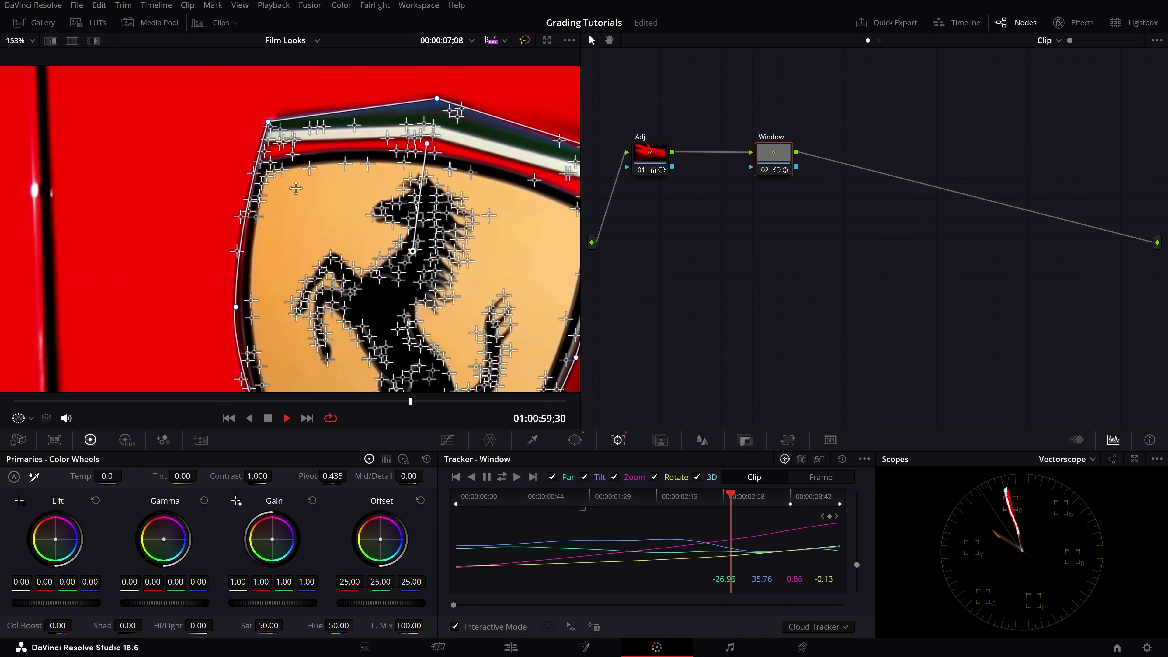
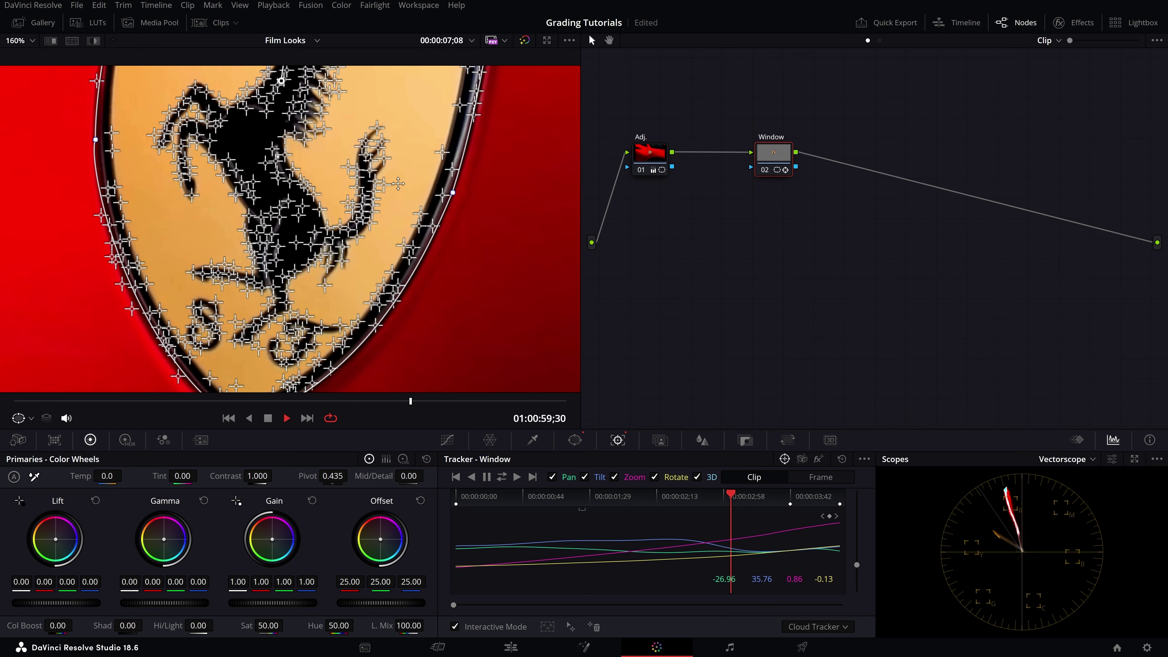
- Pan and zoom the viewer to 132% to frame the whole badge, then start Insert Features
{"action": "left_click_drag", "start_coordinate": [398, 183], "coordinate": [379, 181]}
{"action": "scroll", "coordinate": [353, 178], "scroll_direction": "down", "scroll_amount": 1}
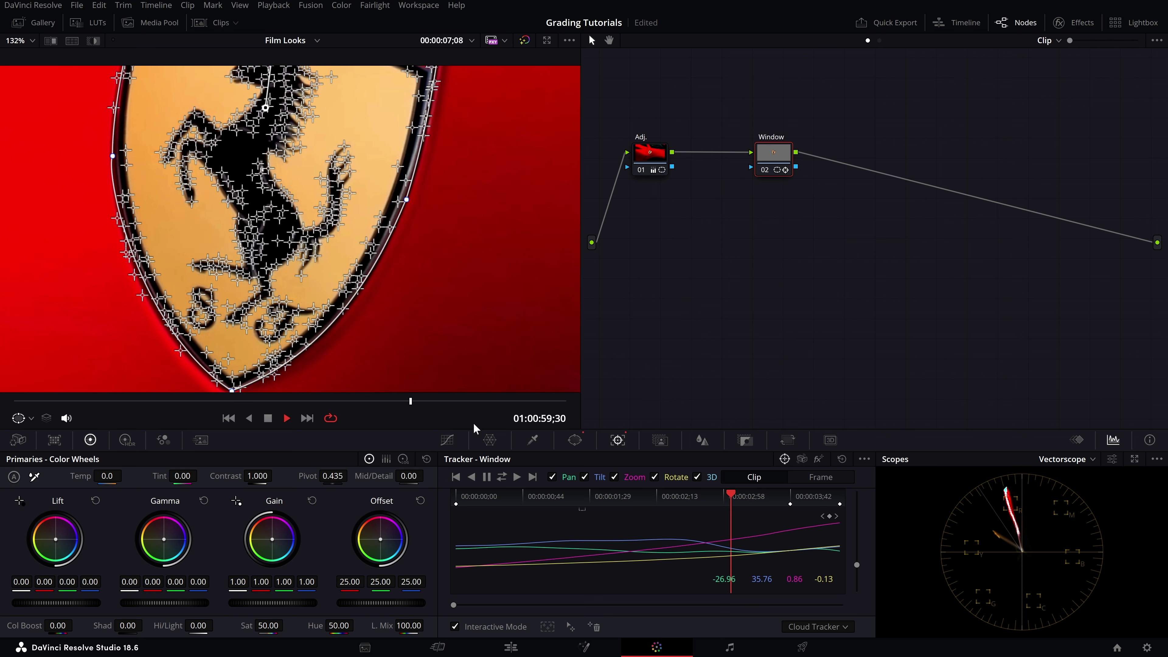
{"action": "left_click", "coordinate": [548, 628]}
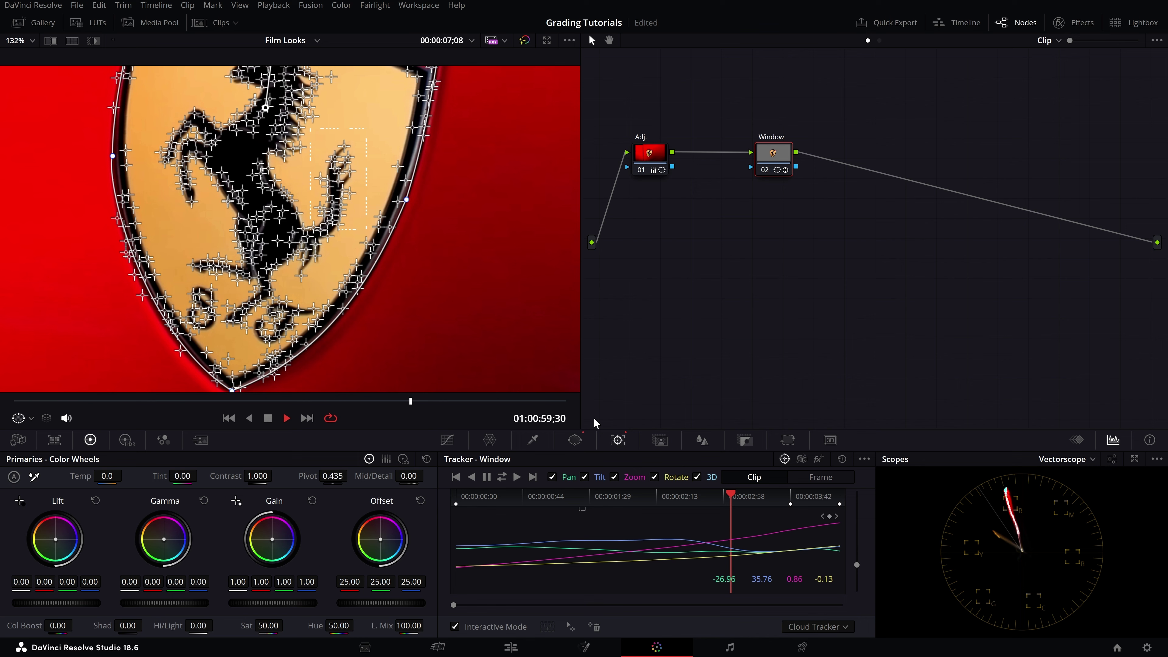
- Delete the feature points inside the dashed badge box, then play and scrub the clip to review the track
{"action": "left_click", "coordinate": [595, 627]}
{"action": "scroll", "coordinate": [348, 213], "scroll_direction": "down", "scroll_amount": 3}
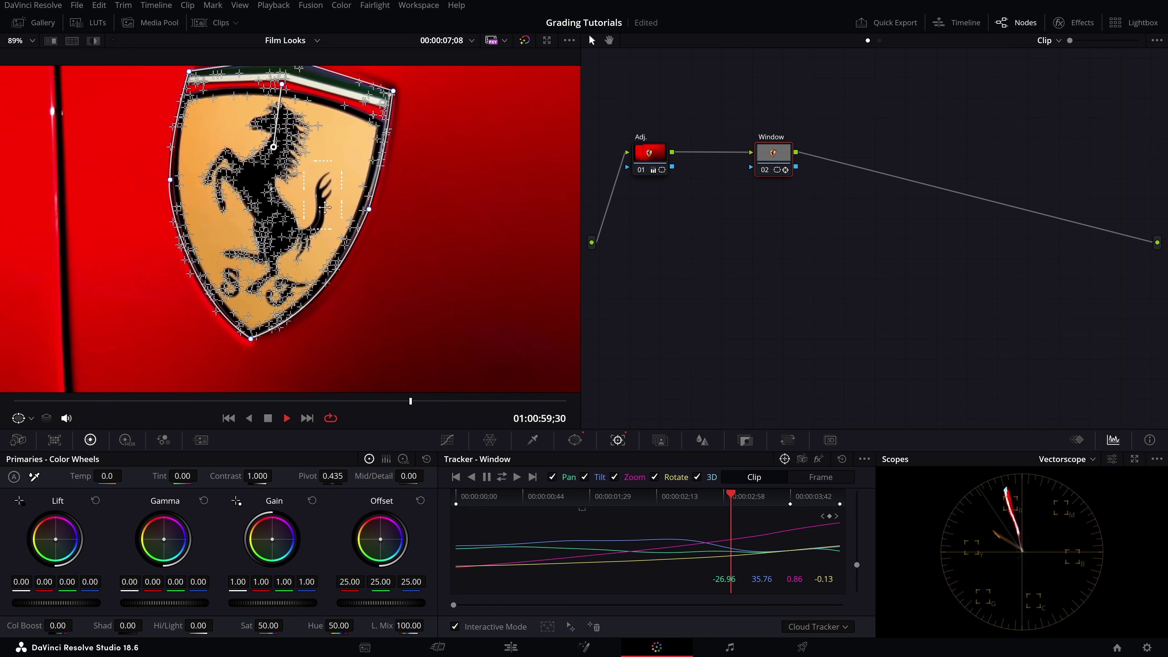
{"action": "left_click_drag", "start_coordinate": [748, 494], "coordinate": [633, 494]}
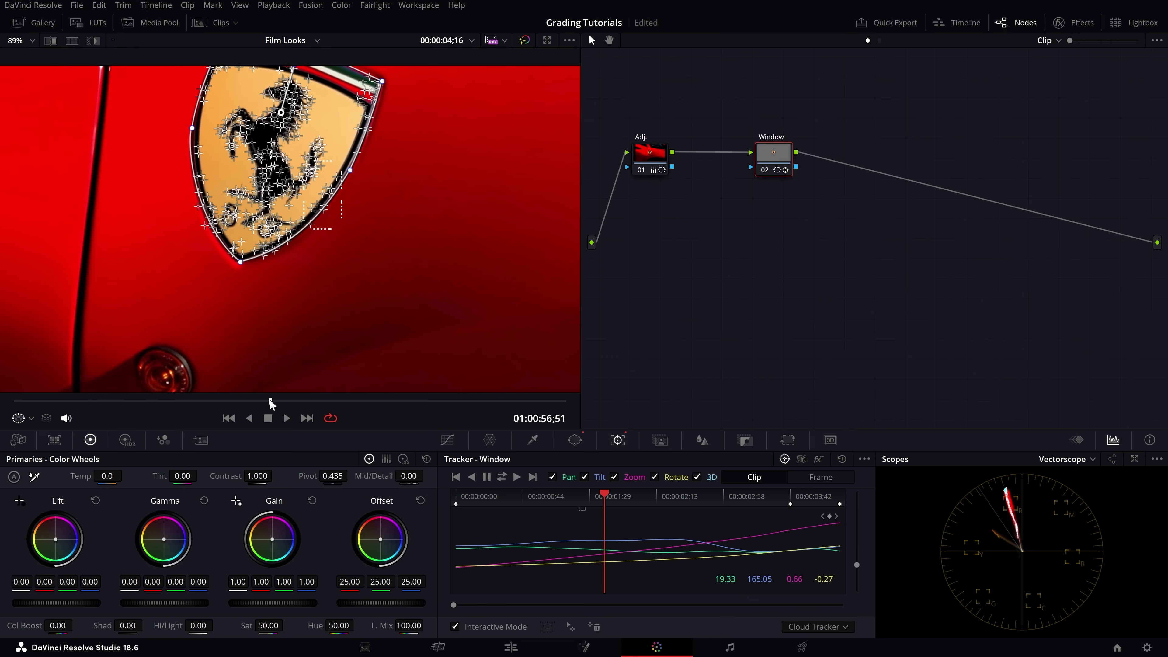
{"action": "key", "text": "space"}
{"action": "scroll", "coordinate": [413, 193], "scroll_direction": "down", "scroll_amount": 2}
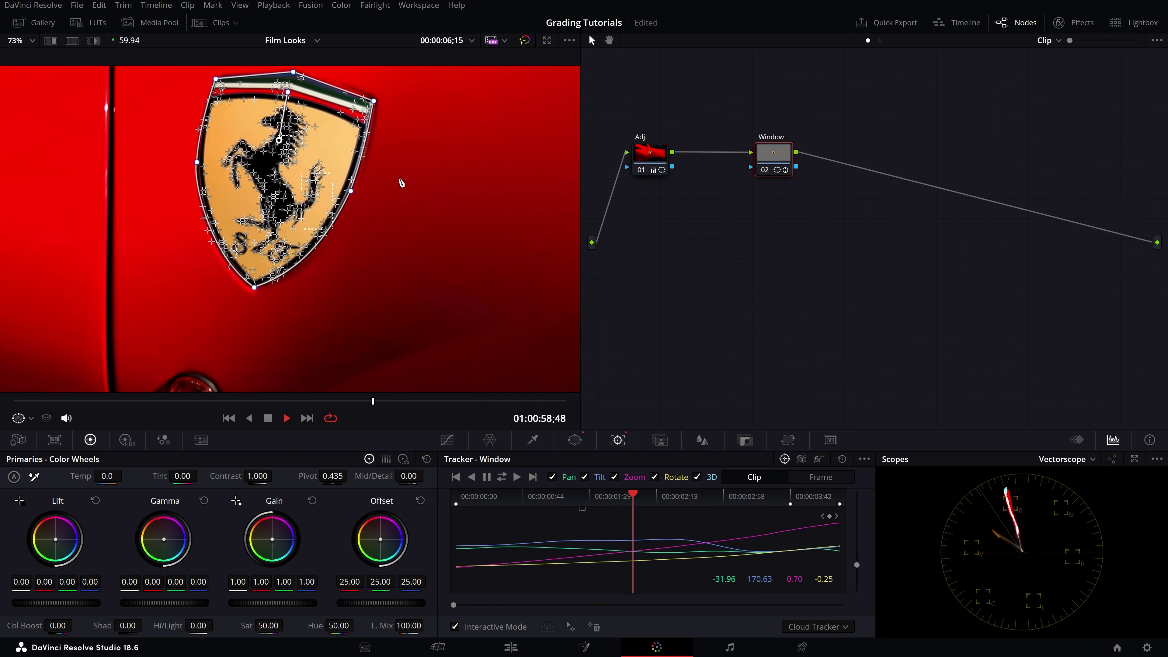
{"action": "scroll", "coordinate": [417, 201], "scroll_direction": "up", "scroll_amount": 5}
{"action": "mouse_move", "coordinate": [448, 399]}
{"action": "left_mouse_down"}
{"action": "mouse_move", "coordinate": [316, 402]}
{"action": "mouse_move", "coordinate": [425, 400]}
{"action": "left_mouse_up"}
{"action": "scroll", "coordinate": [340, 137], "scroll_direction": "down", "scroll_amount": 1}
{"action": "scroll", "coordinate": [364, 234], "scroll_direction": "down", "scroll_amount": 2}
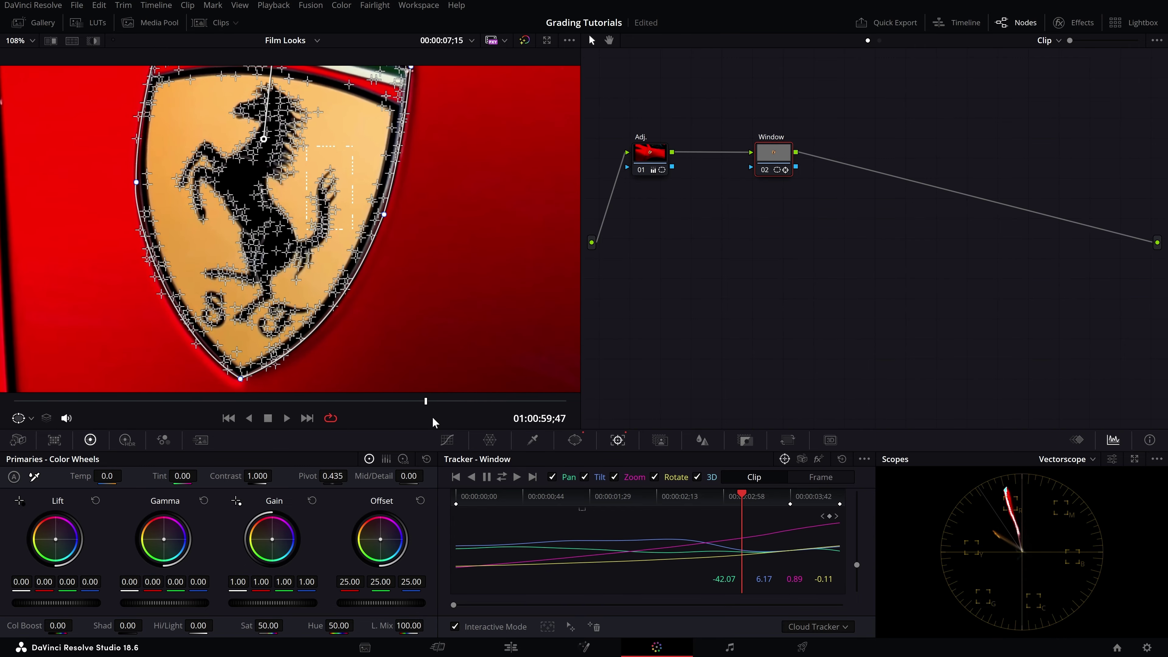
{"action": "left_click_drag", "start_coordinate": [456, 404], "coordinate": [435, 412]}
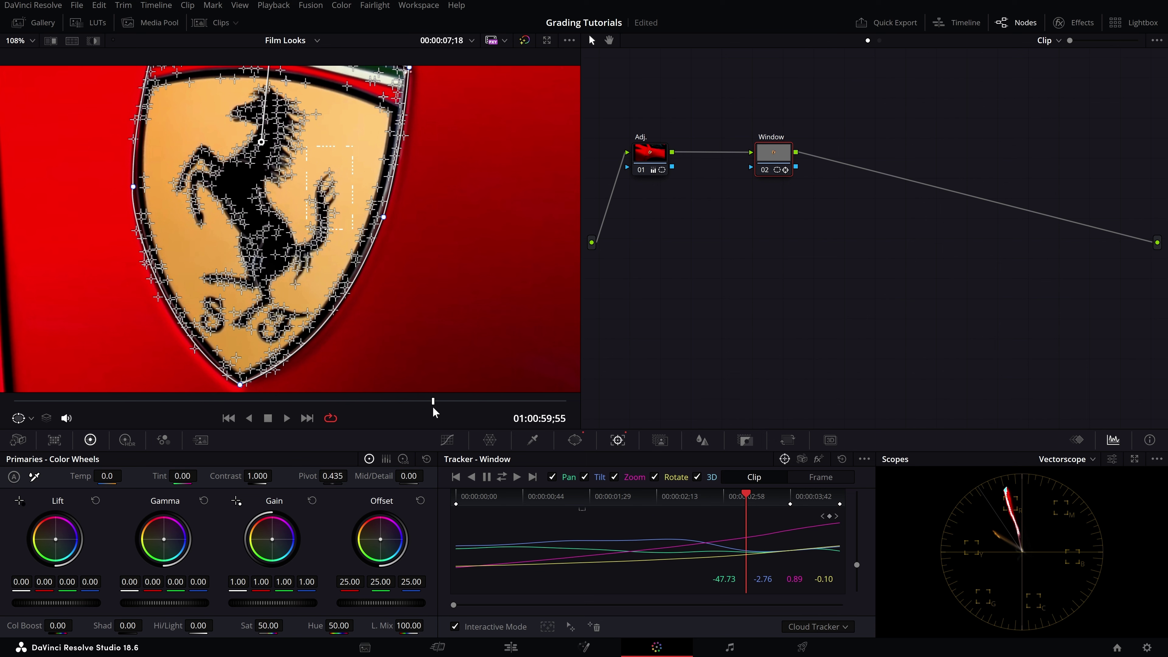
- Box the horse's raised front legs in the viewer and delete the tracker feature points inside it
{"action": "left_click", "coordinate": [547, 626]}
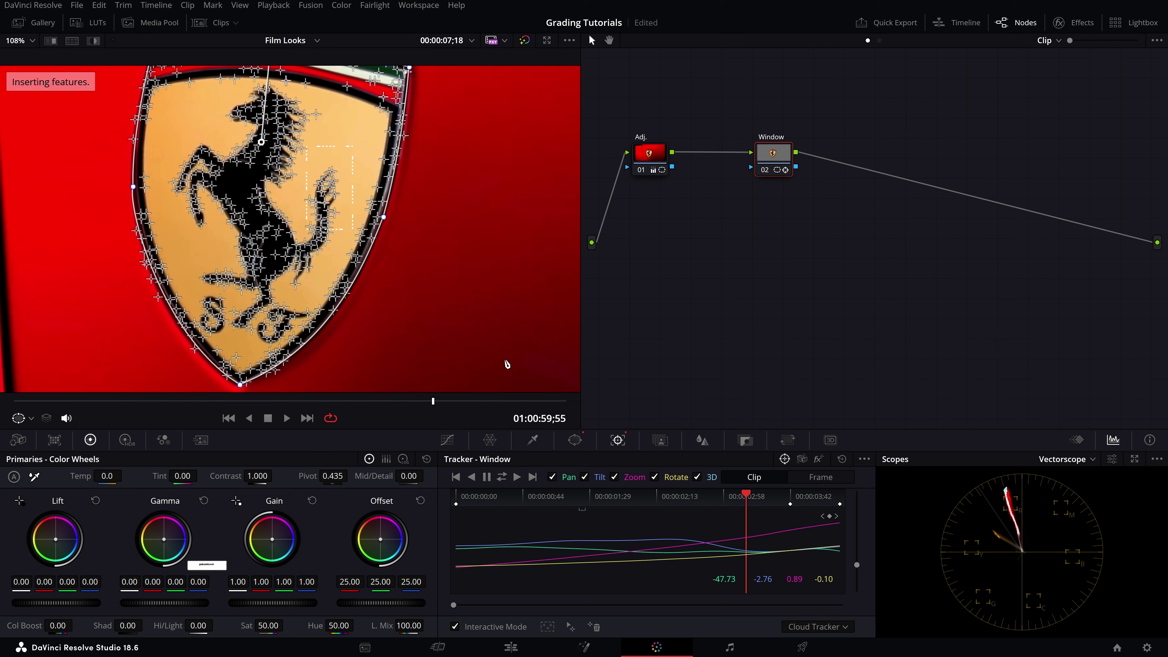
{"action": "left_click_drag", "start_coordinate": [165, 137], "coordinate": [228, 233]}
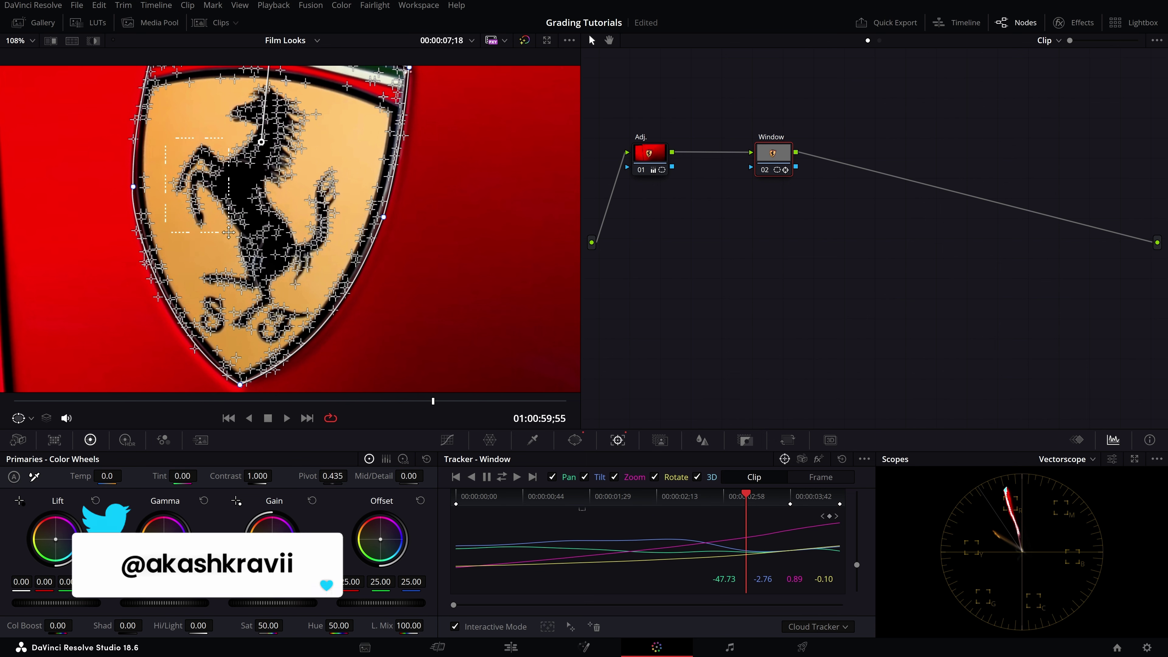
{"action": "left_click", "coordinate": [596, 627]}
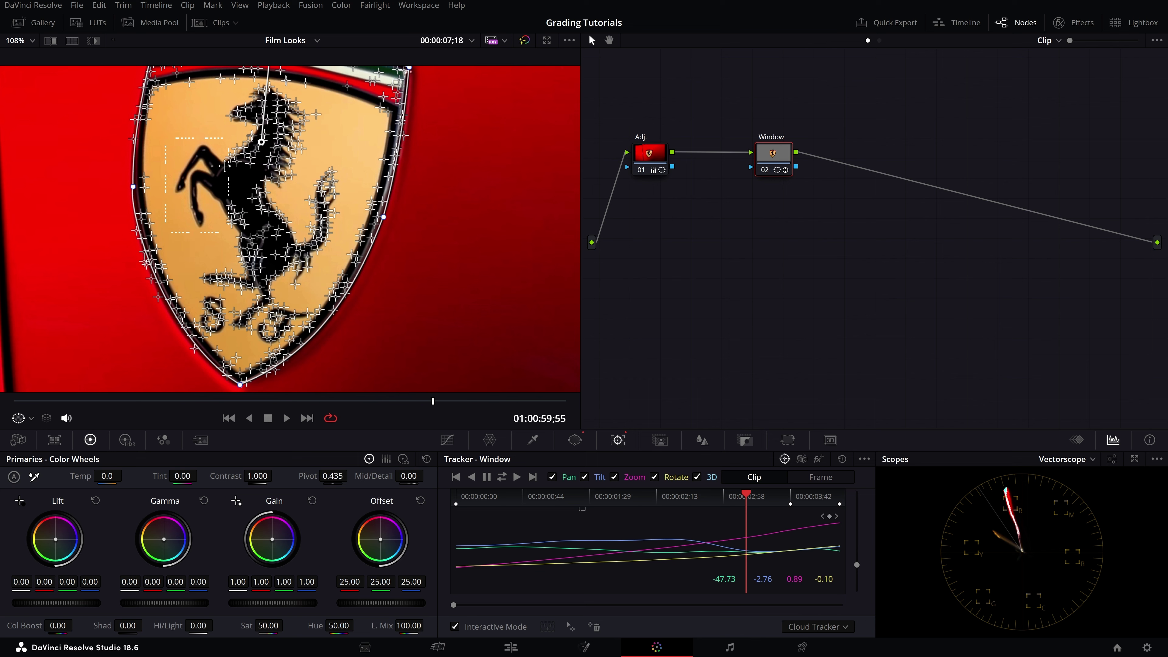
{"action": "scroll", "coordinate": [227, 162], "scroll_direction": "down", "scroll_amount": 2}
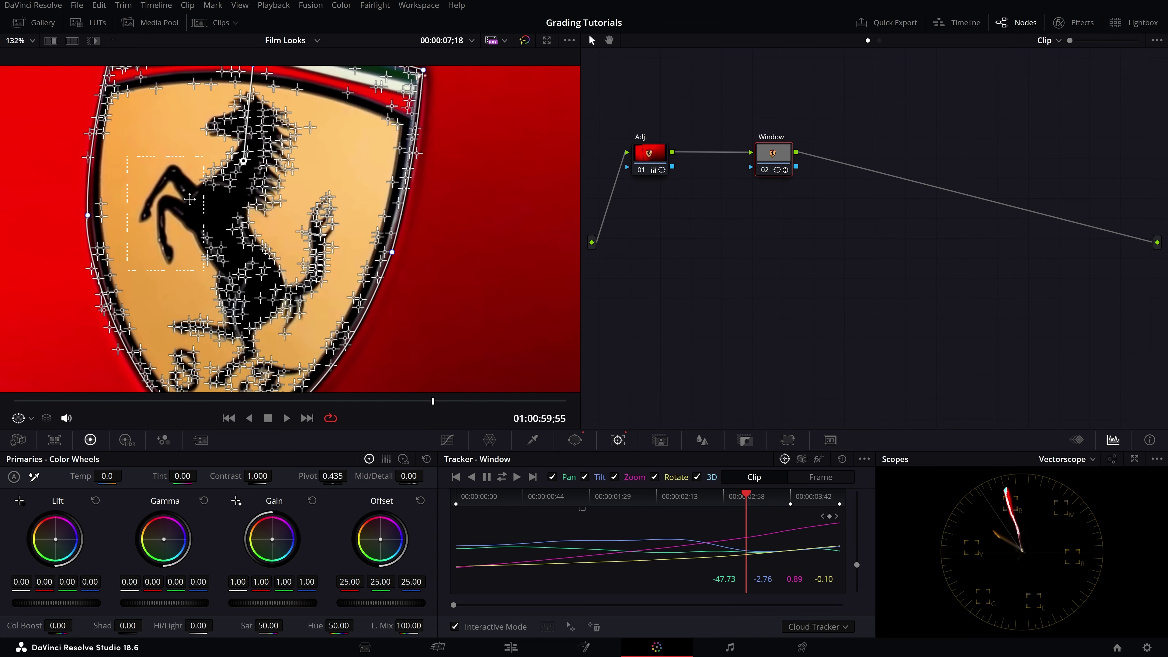
- Zoom the viewer and move the playhead back to 00:00:06:16 to inspect the badge mask
{"action": "scroll", "coordinate": [319, 210], "scroll_direction": "up", "scroll_amount": 1}
{"action": "scroll", "coordinate": [318, 208], "scroll_direction": "up", "scroll_amount": 1}
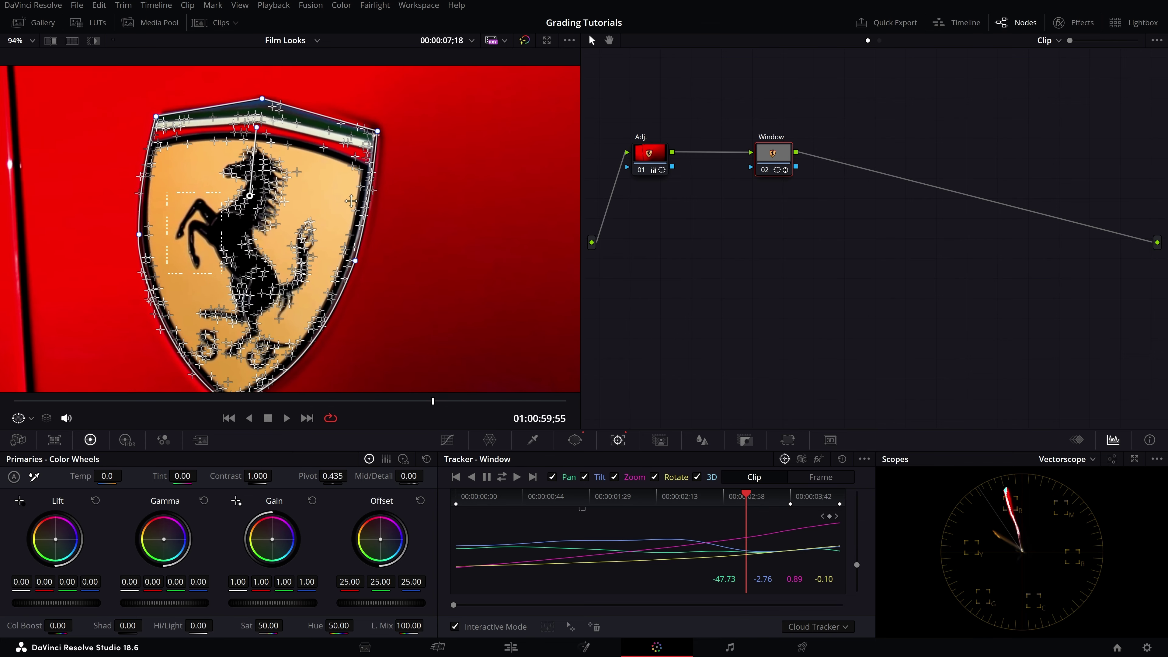
{"action": "scroll", "coordinate": [337, 200], "scroll_direction": "up", "scroll_amount": 1}
{"action": "scroll", "coordinate": [339, 197], "scroll_direction": "up", "scroll_amount": 1}
{"action": "scroll", "coordinate": [322, 183], "scroll_direction": "up", "scroll_amount": 1}
{"action": "scroll", "coordinate": [329, 159], "scroll_direction": "down", "scroll_amount": 3}
{"action": "left_click_drag", "start_coordinate": [366, 400], "coordinate": [374, 400]}
{"action": "scroll", "coordinate": [314, 118], "scroll_direction": "up", "scroll_amount": 2}
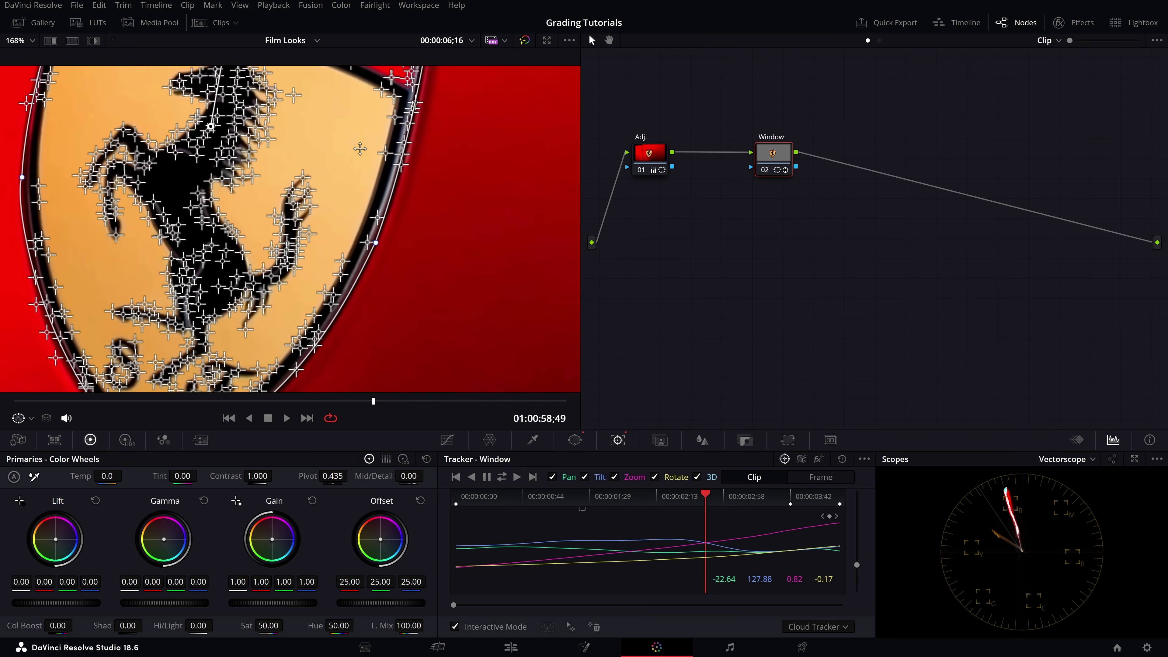
{"action": "scroll", "coordinate": [313, 118], "scroll_direction": "up", "scroll_amount": 2}
{"action": "scroll", "coordinate": [335, 229], "scroll_direction": "up", "scroll_amount": 1}
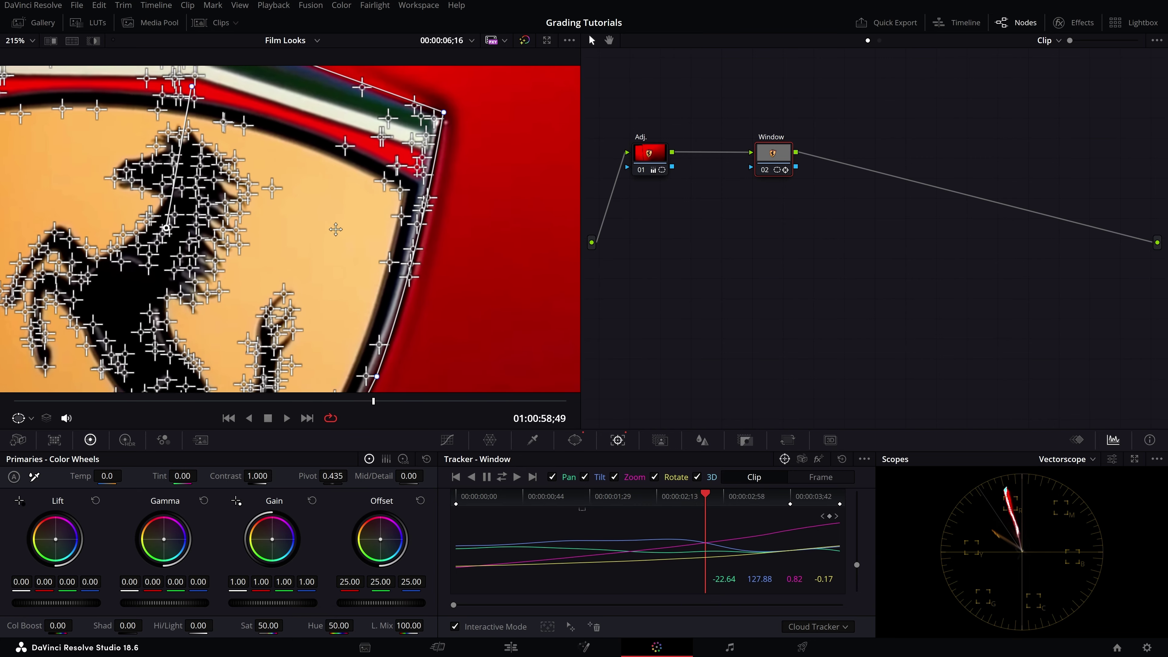
{"action": "scroll", "coordinate": [336, 229], "scroll_direction": "down", "scroll_amount": 4}
{"action": "scroll", "coordinate": [302, 247], "scroll_direction": "up", "scroll_amount": 2}
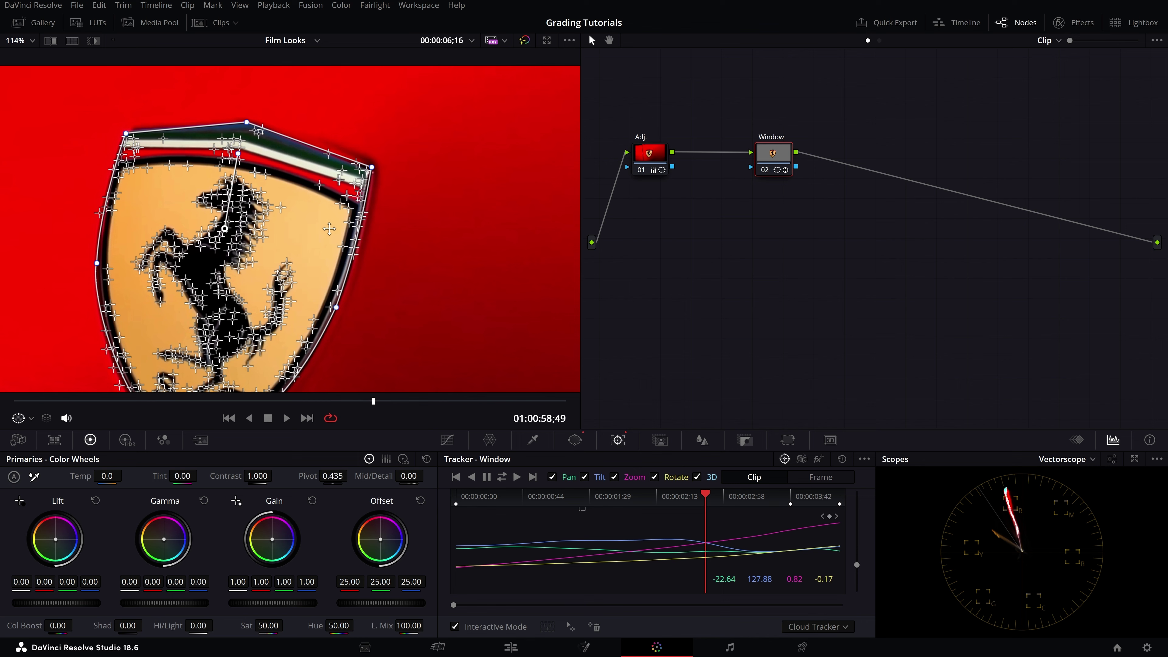
{"action": "scroll", "coordinate": [312, 210], "scroll_direction": "down", "scroll_amount": 2}
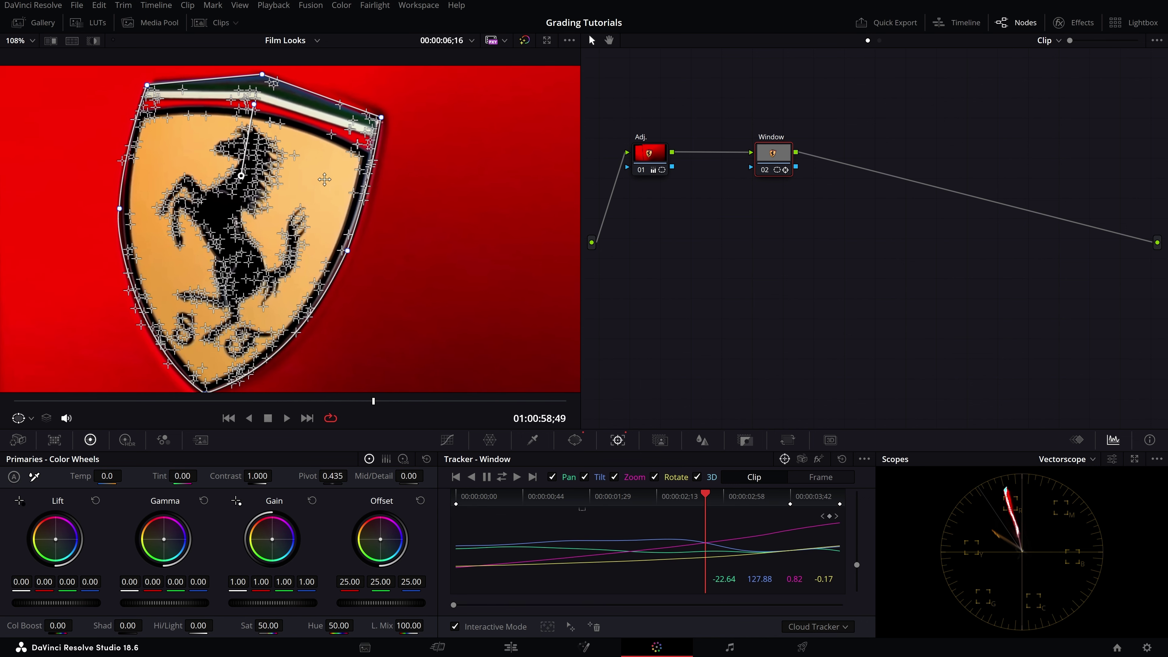
{"action": "scroll", "coordinate": [323, 186], "scroll_direction": "up", "scroll_amount": 3}
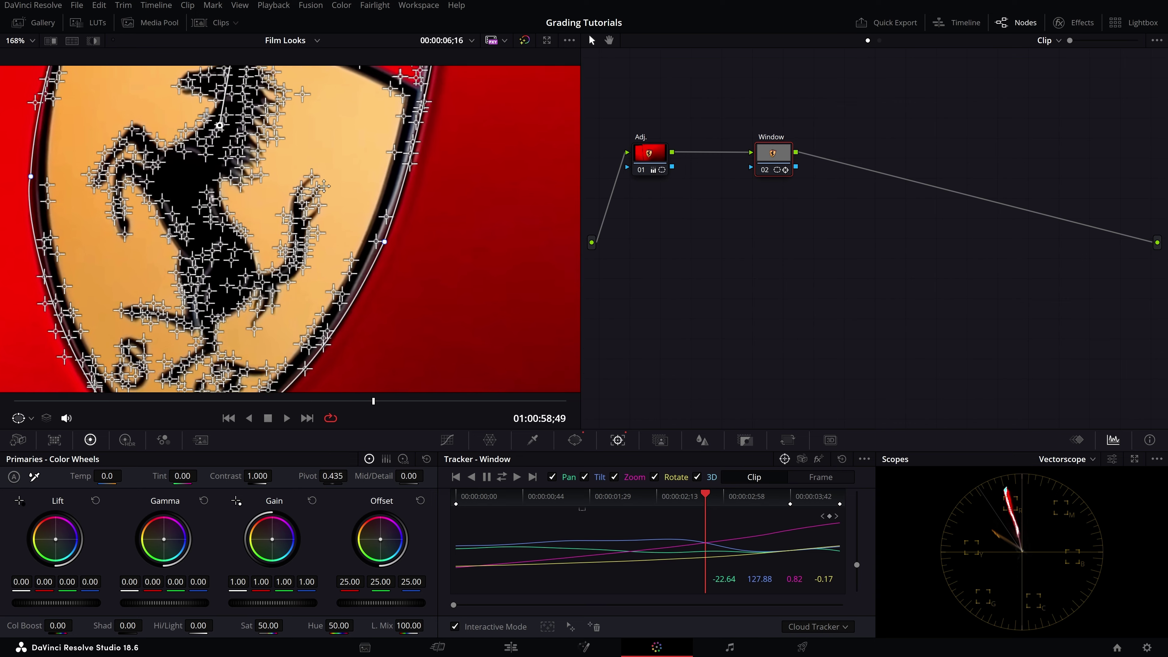
{"action": "scroll", "coordinate": [299, 212], "scroll_direction": "down", "scroll_amount": 3}
{"action": "scroll", "coordinate": [275, 236], "scroll_direction": "up", "scroll_amount": 1}
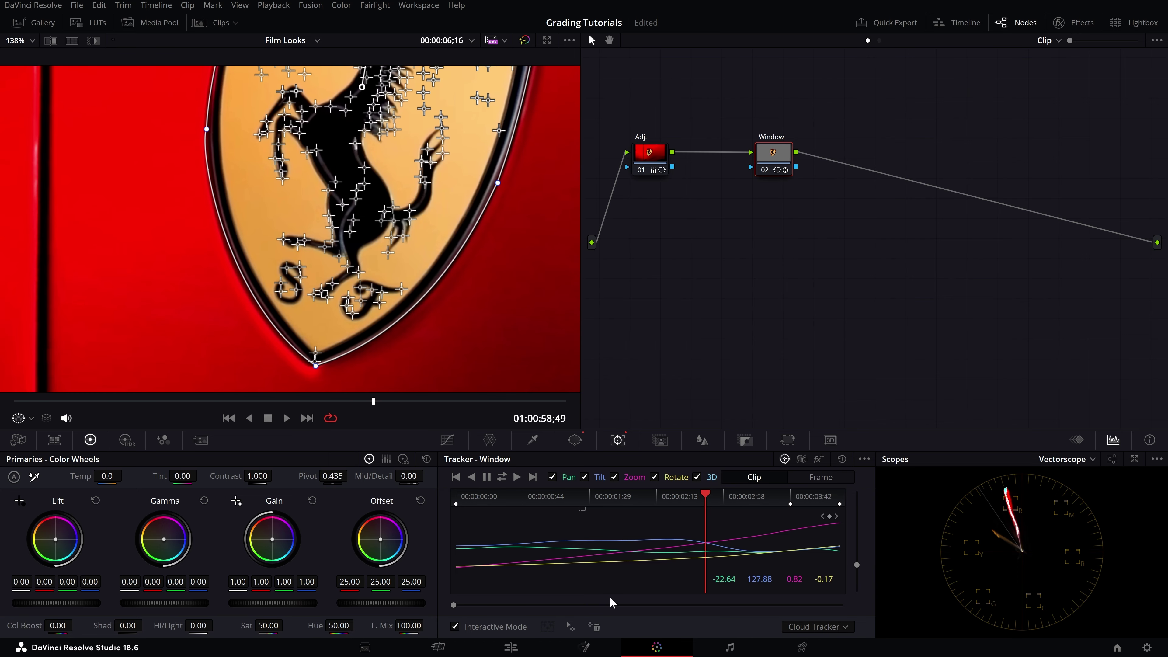
- Insert new tracker feature points into a small boxed area of the badge
{"action": "left_click", "coordinate": [570, 627]}
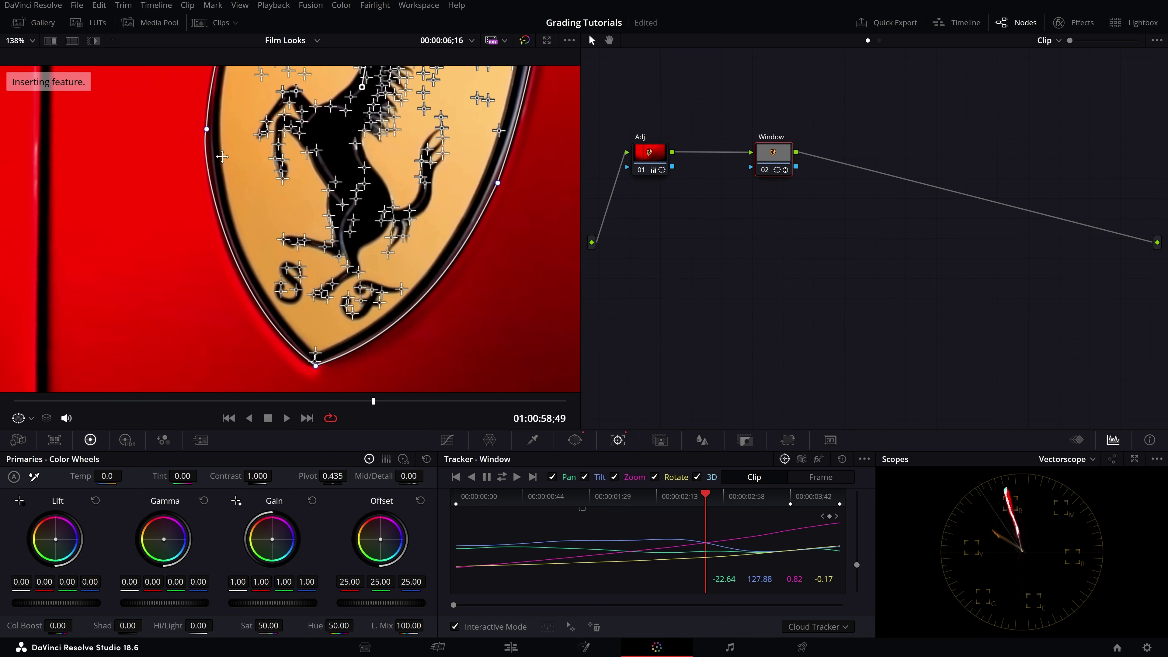
{"action": "left_click_drag", "start_coordinate": [277, 230], "coordinate": [278, 226]}
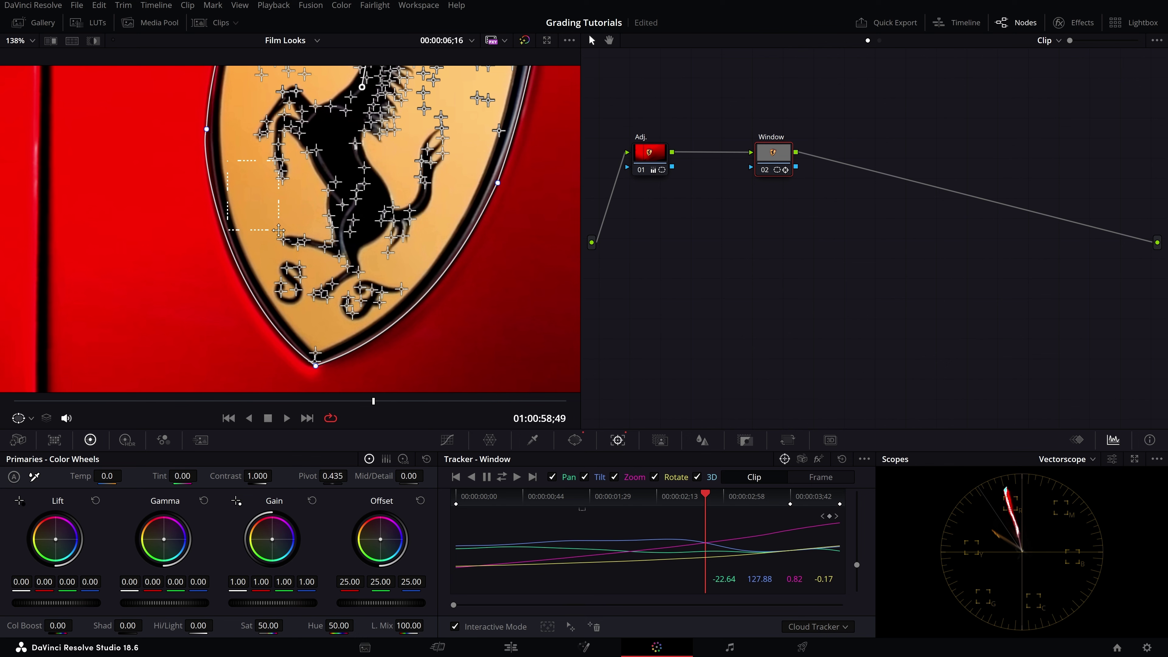
{"action": "left_click", "coordinate": [547, 630]}
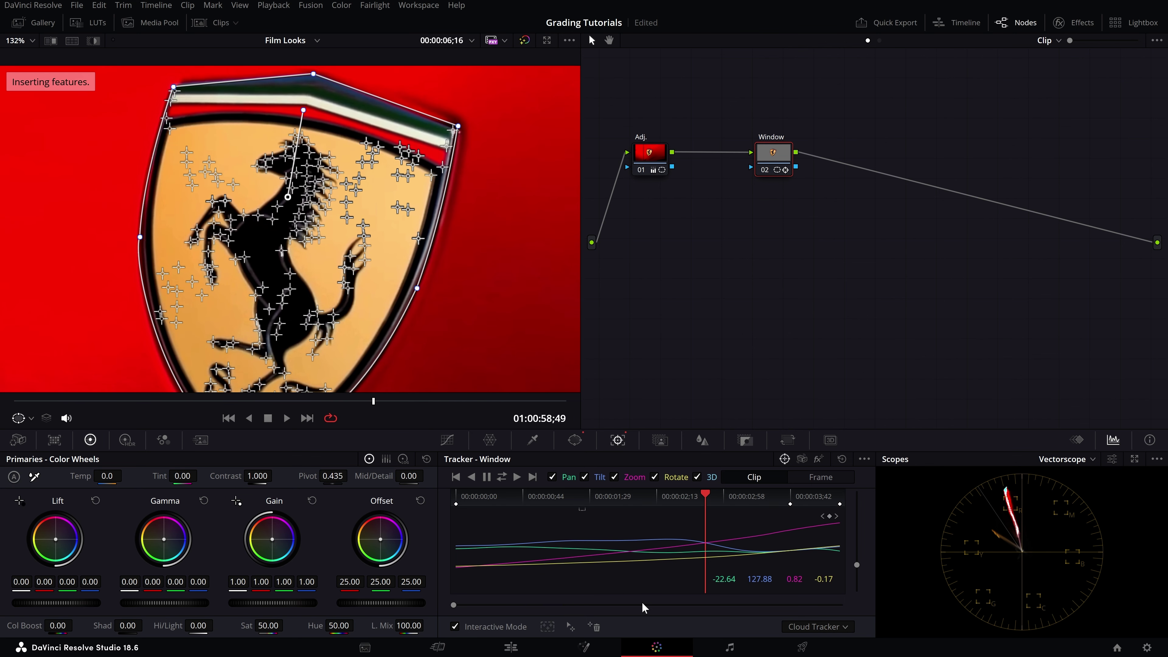
- Insert points into another plain yellow area of the badge, then box the horse's head
{"action": "left_click_drag", "start_coordinate": [221, 119], "coordinate": [259, 150]}
{"action": "left_click", "coordinate": [570, 627]}
{"action": "scroll", "coordinate": [359, 188], "scroll_direction": "down", "scroll_amount": 8}
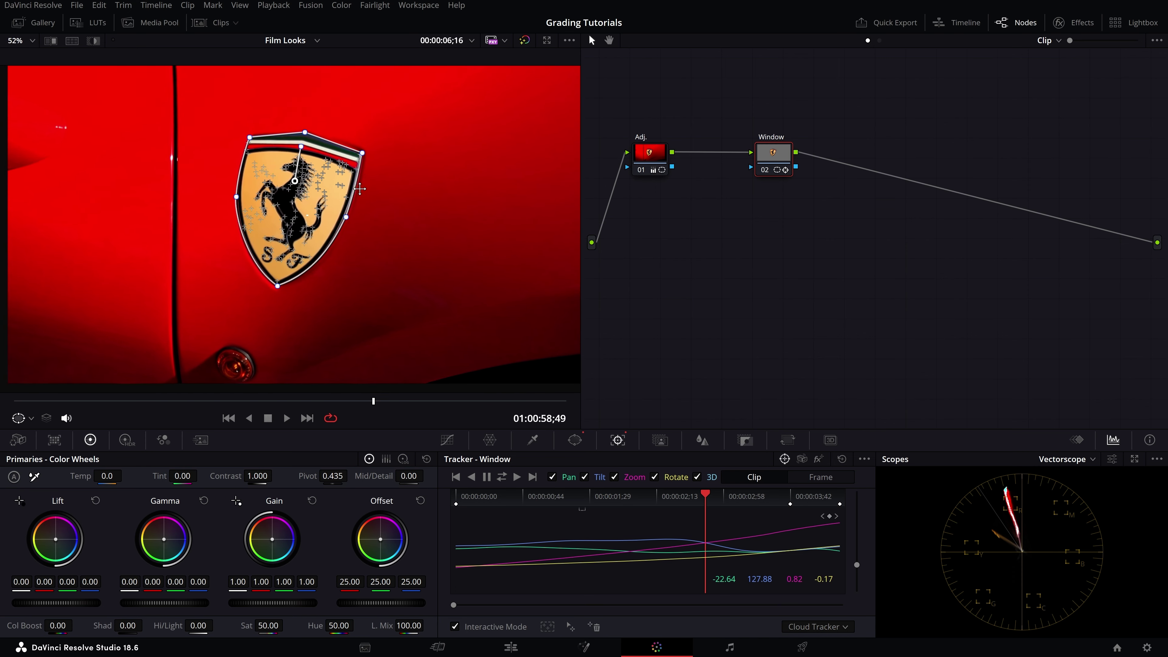
{"action": "scroll", "coordinate": [359, 188], "scroll_direction": "down", "scroll_amount": 1}
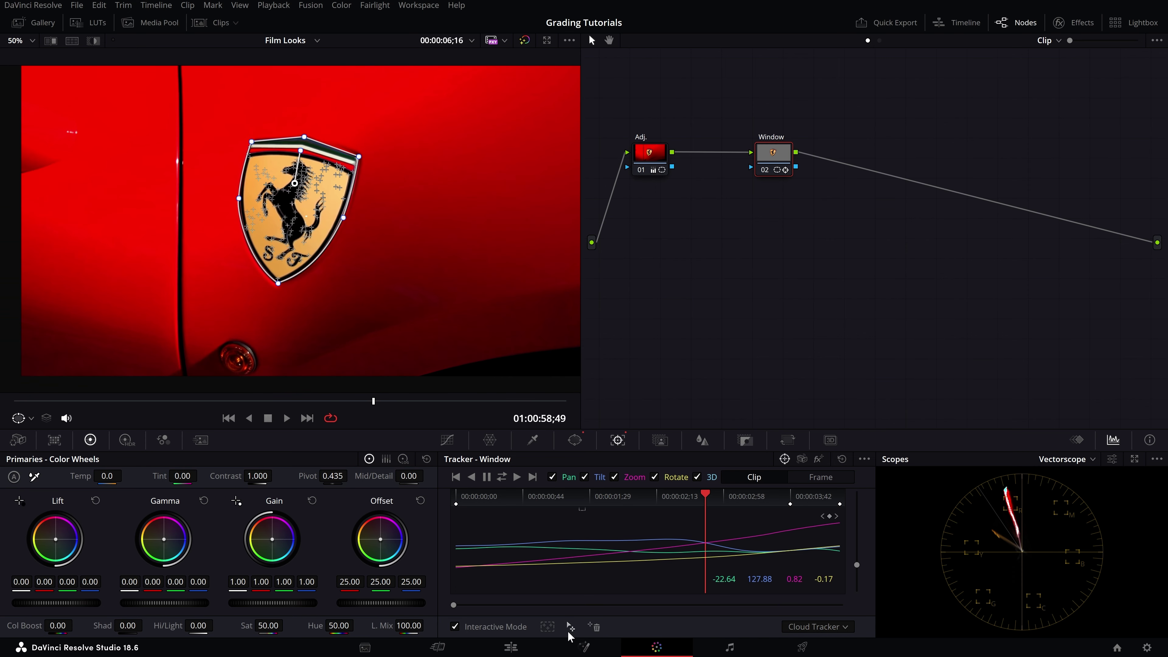
{"action": "scroll", "coordinate": [352, 201], "scroll_direction": "up", "scroll_amount": 6}
{"action": "left_click_drag", "start_coordinate": [235, 91], "coordinate": [281, 164]}
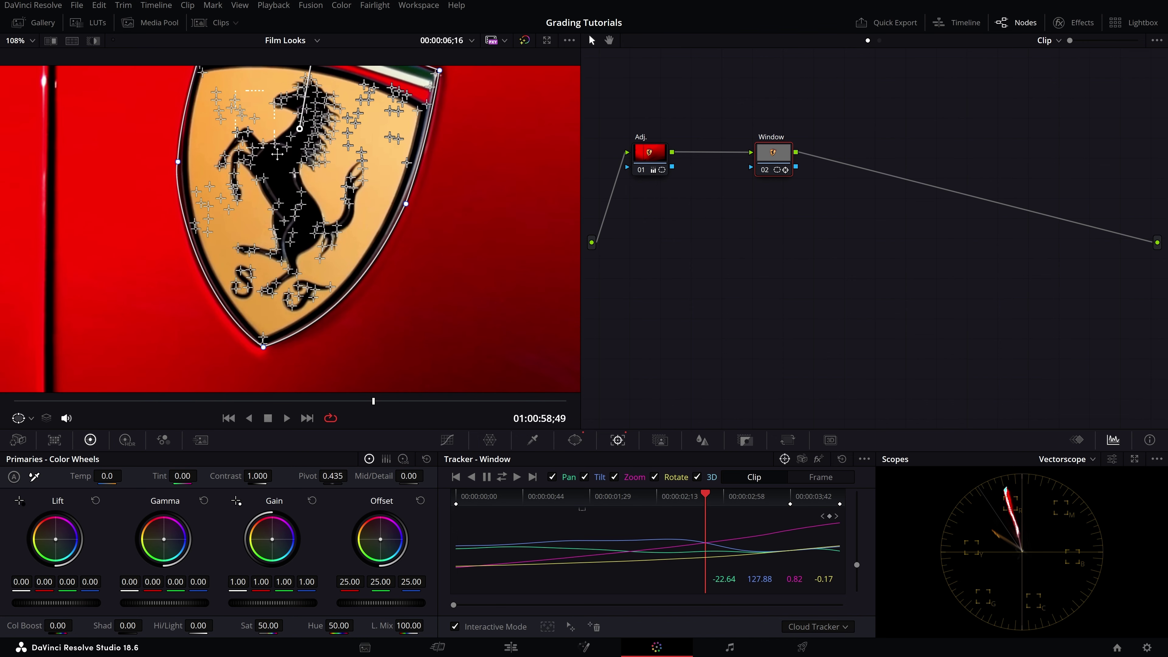
- Delete the tracker points in the box over the horse's head, then zoom out to see the whole badge
{"action": "left_click", "coordinate": [550, 632]}
{"action": "left_click", "coordinate": [593, 624]}
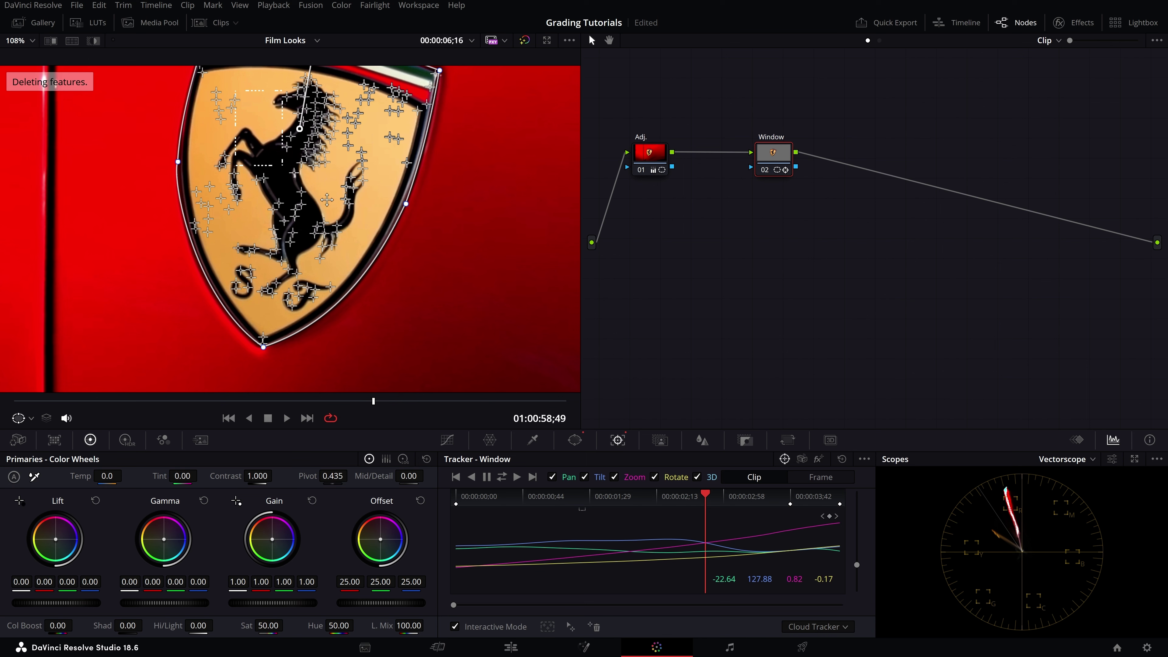
{"action": "left_click", "coordinate": [571, 626]}
{"action": "left_click", "coordinate": [596, 629]}
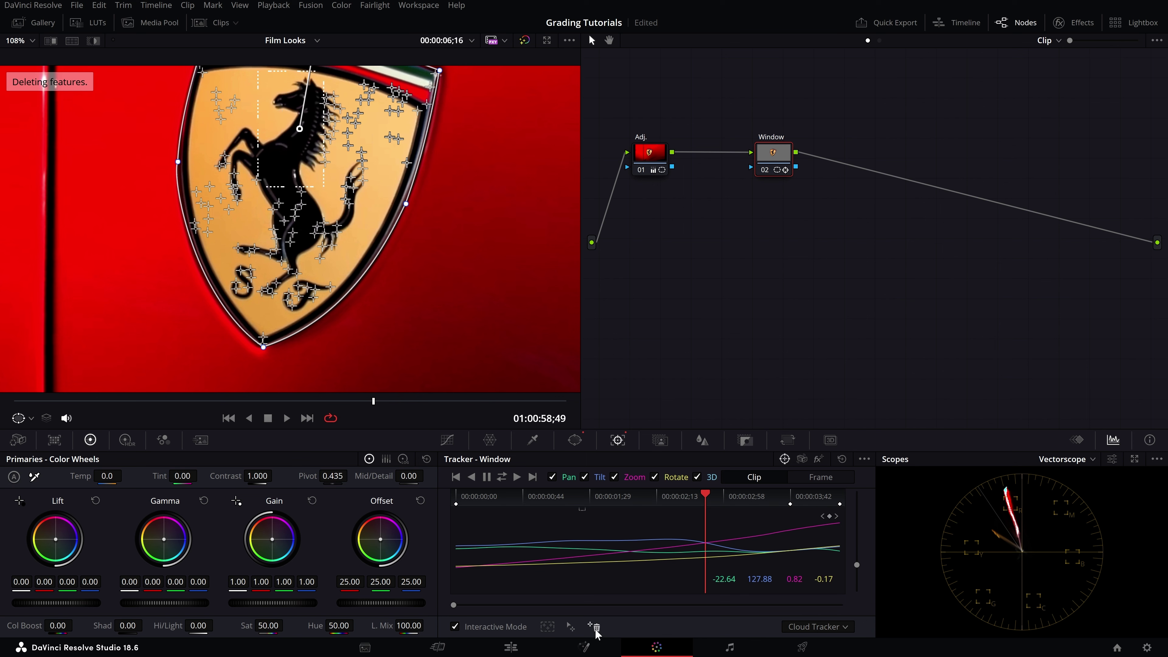
{"action": "scroll", "coordinate": [300, 213], "scroll_direction": "down", "scroll_amount": 5}
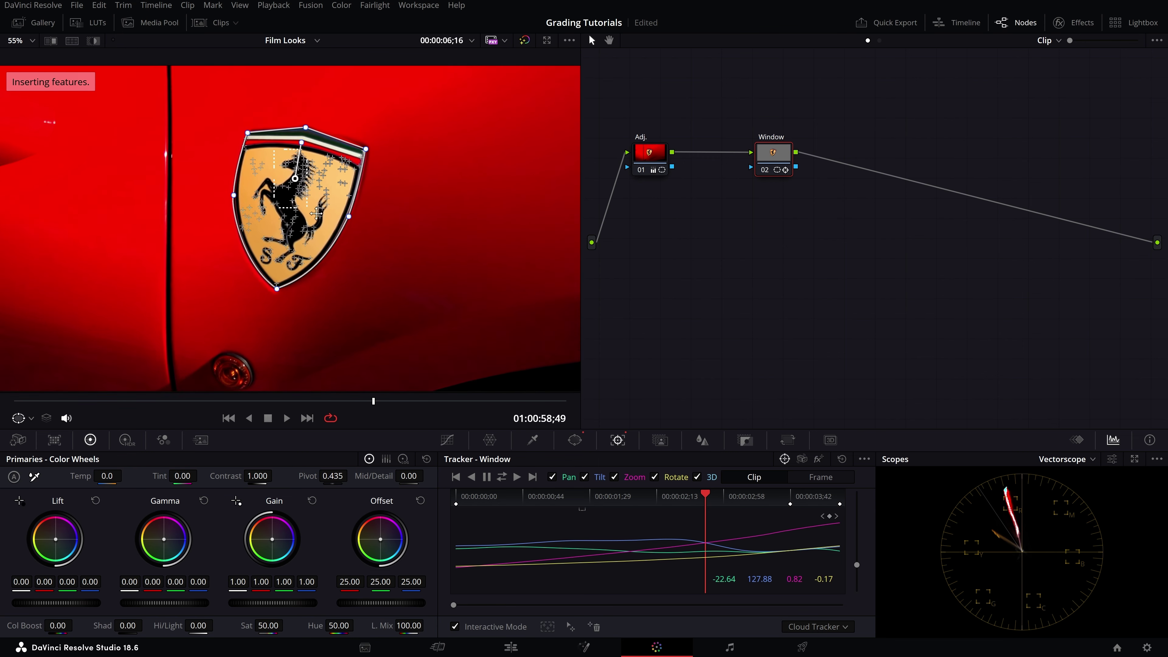